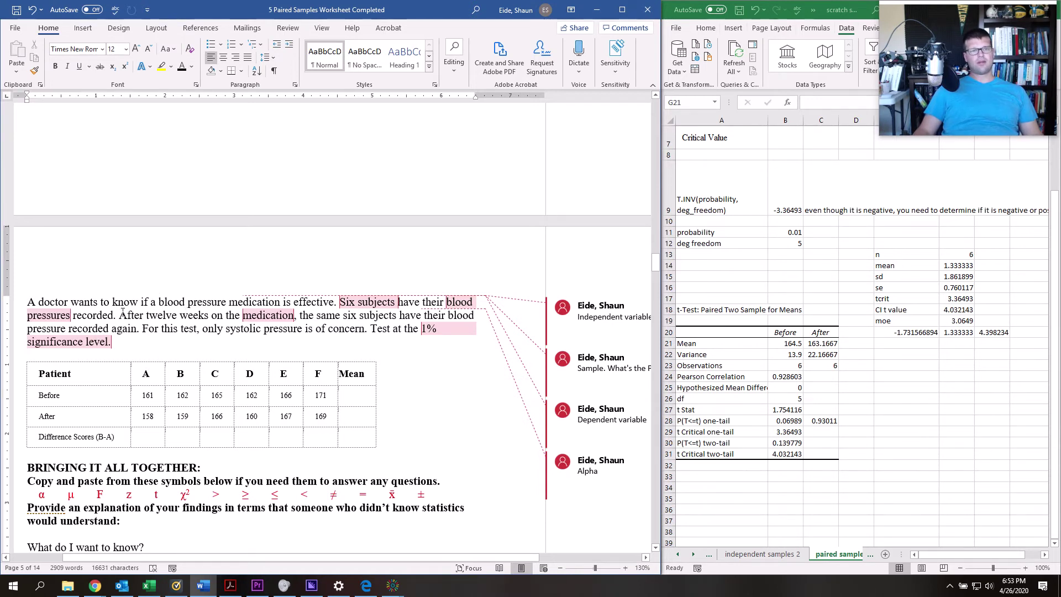
# Review the blood pressure problem statement and the patient table's header, Before and After rows in the worksheet.
pyautogui.moveTo(119, 319); pyautogui.dragTo(264, 330)
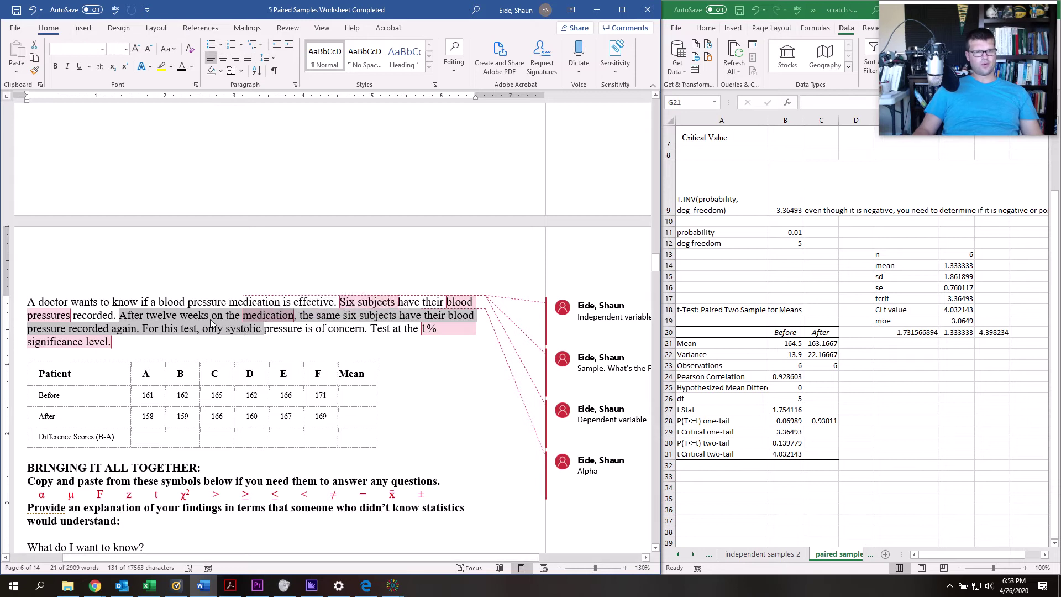
pyautogui.click(179, 321)
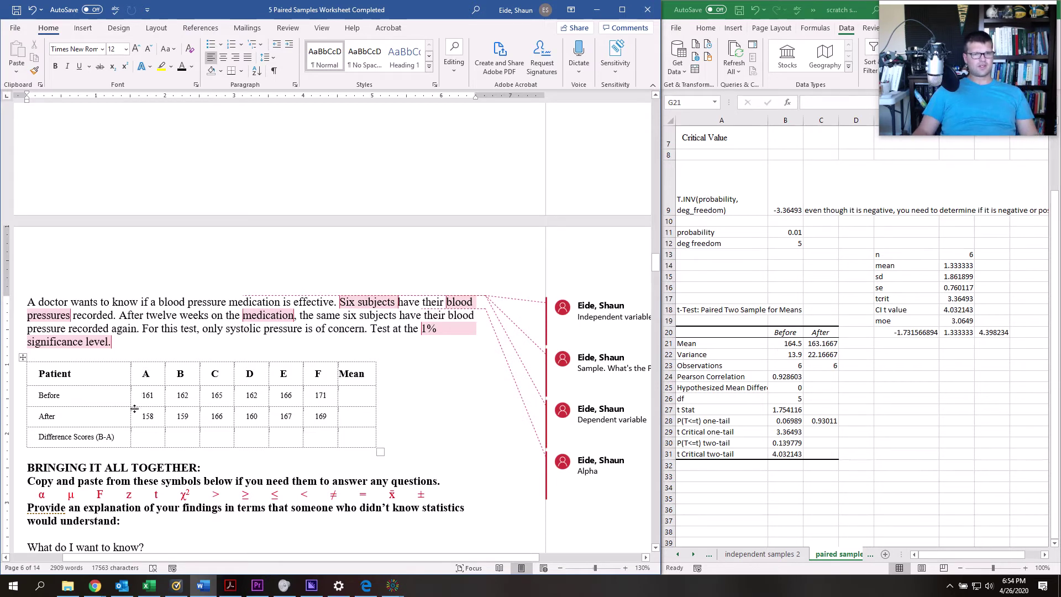
pyautogui.moveTo(65, 396); pyautogui.dragTo(327, 395)
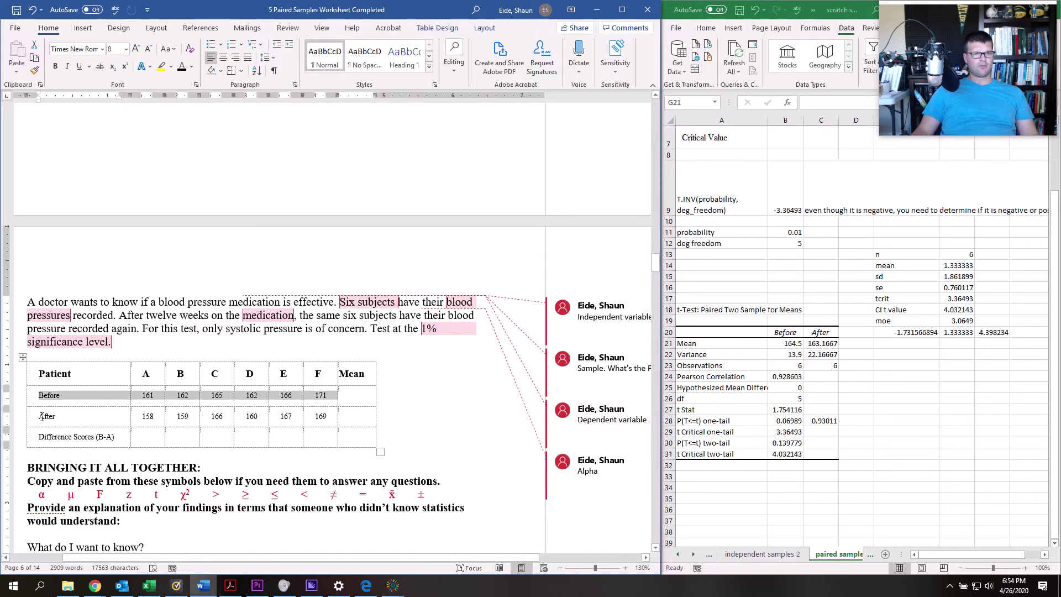
pyautogui.moveTo(53, 415); pyautogui.dragTo(328, 414)
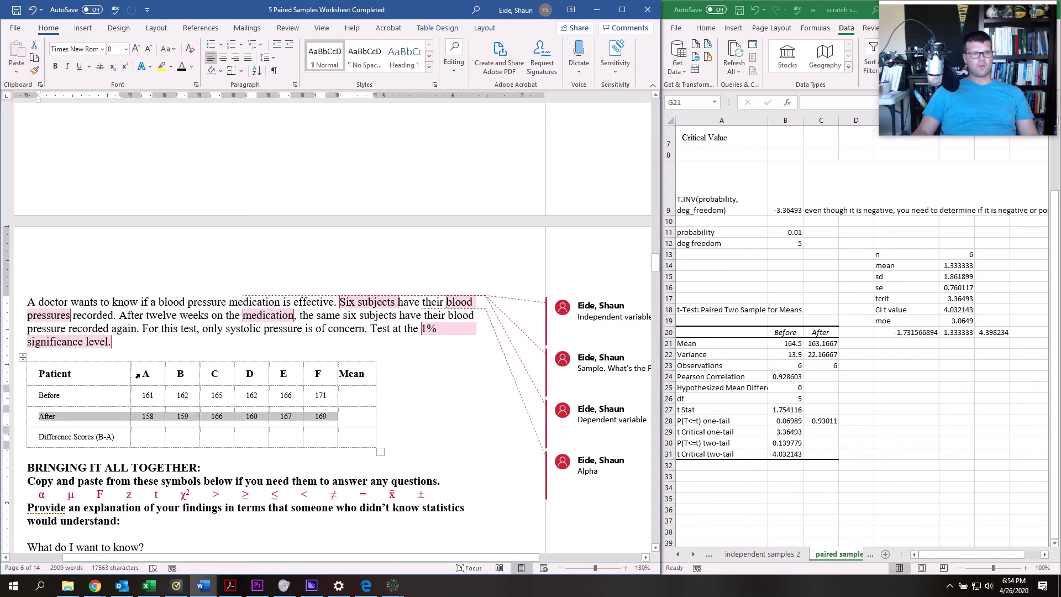
pyautogui.moveTo(149, 372); pyautogui.dragTo(330, 374)
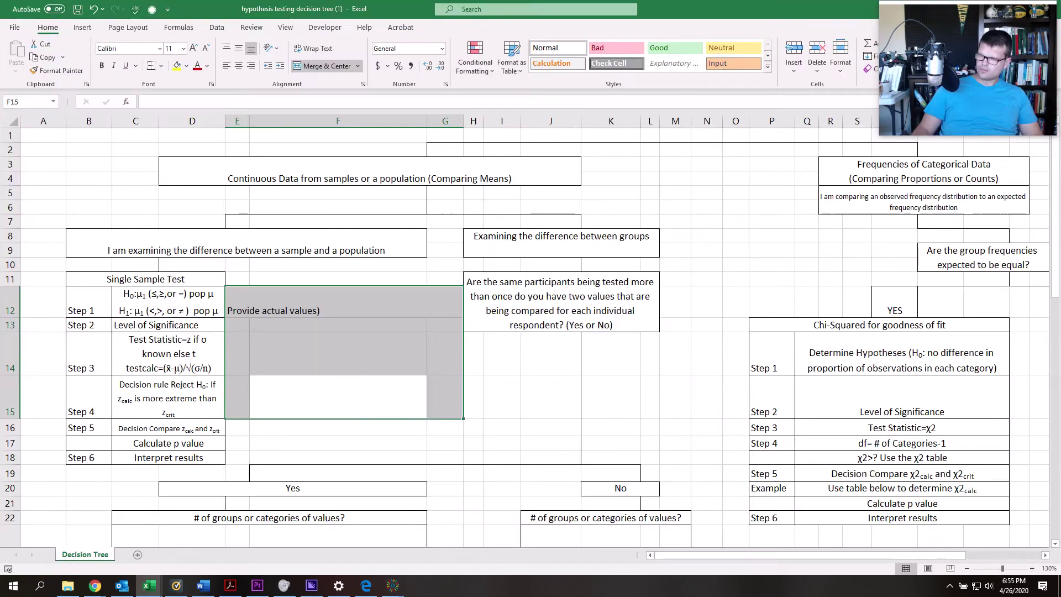
# In the hypothesis testing decision tree workbook, fill the "Continuous Data from samples or a population (Comparing Means)" box yellow.
pyautogui.click(575, 279)
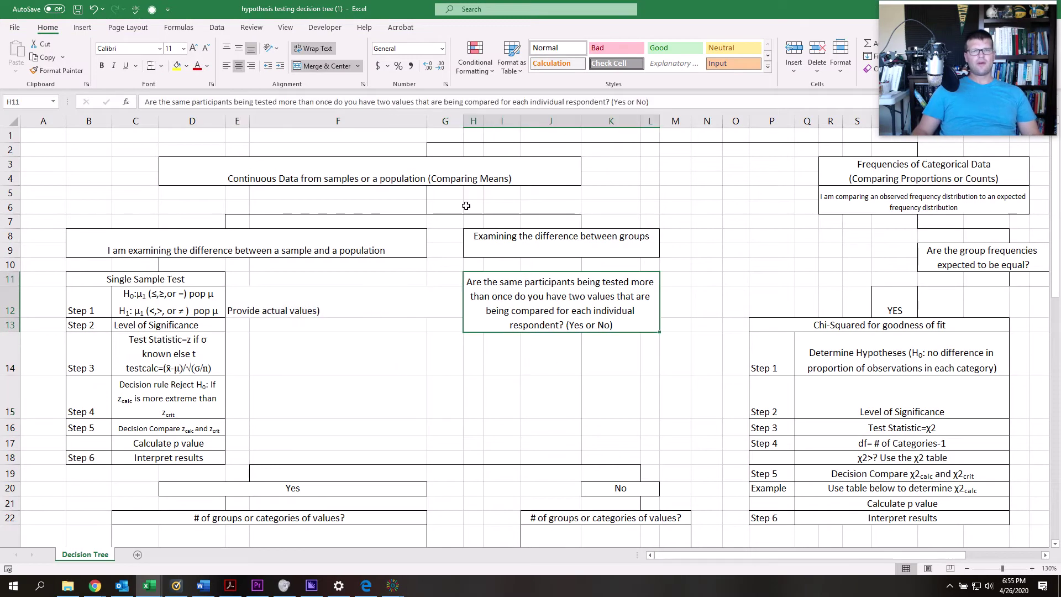
pyautogui.click(613, 166)
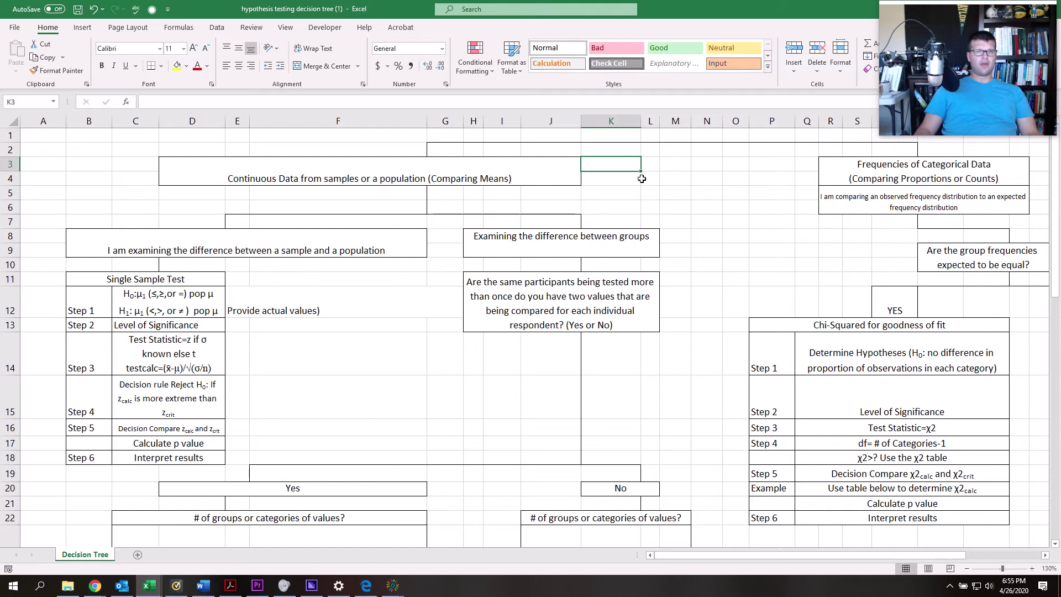
pyautogui.click(348, 174)
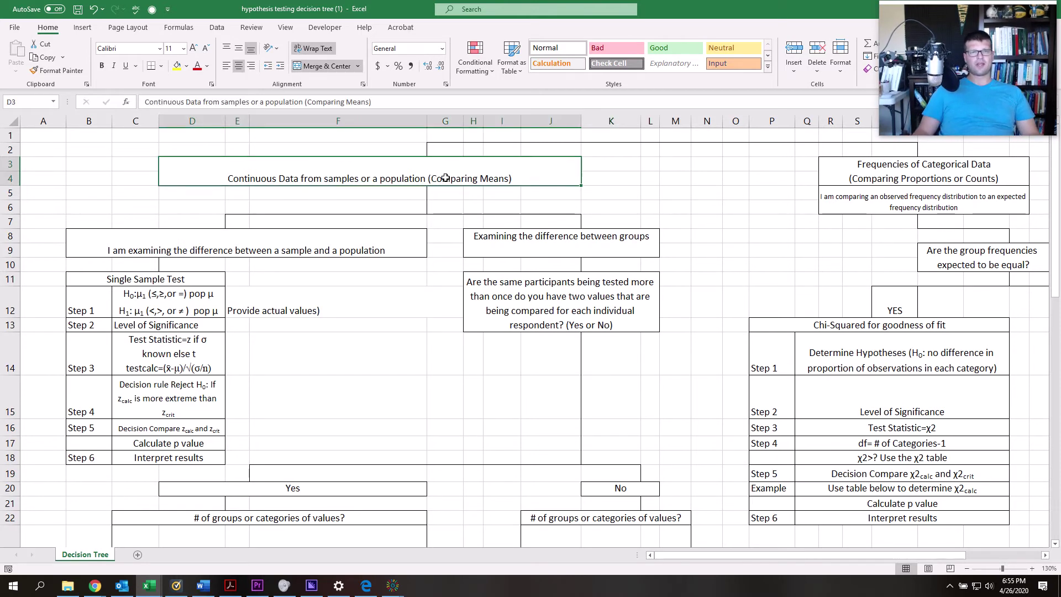
pyautogui.click(836, 167)
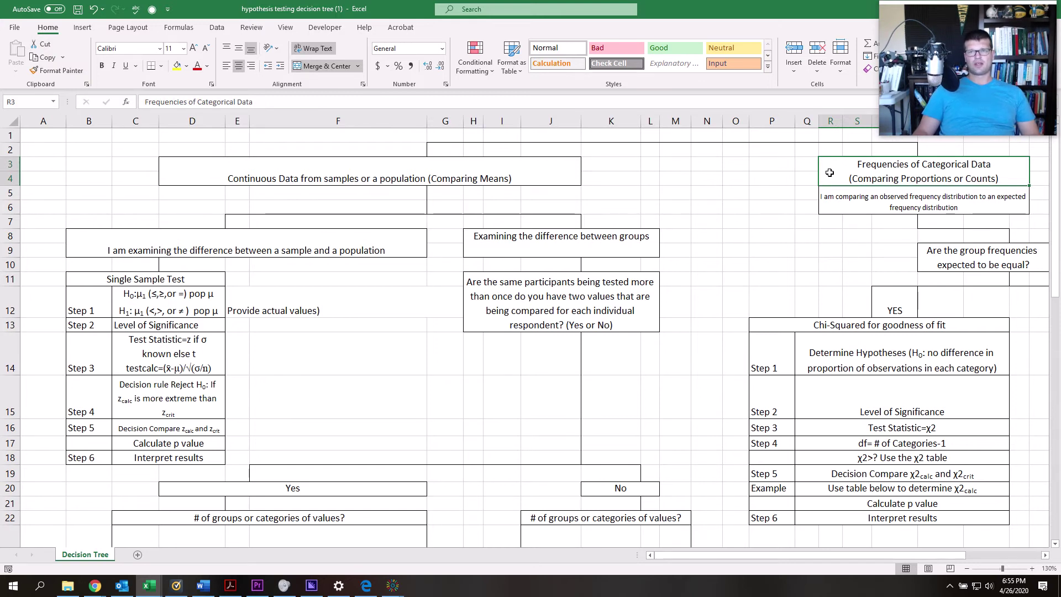
pyautogui.click(324, 166)
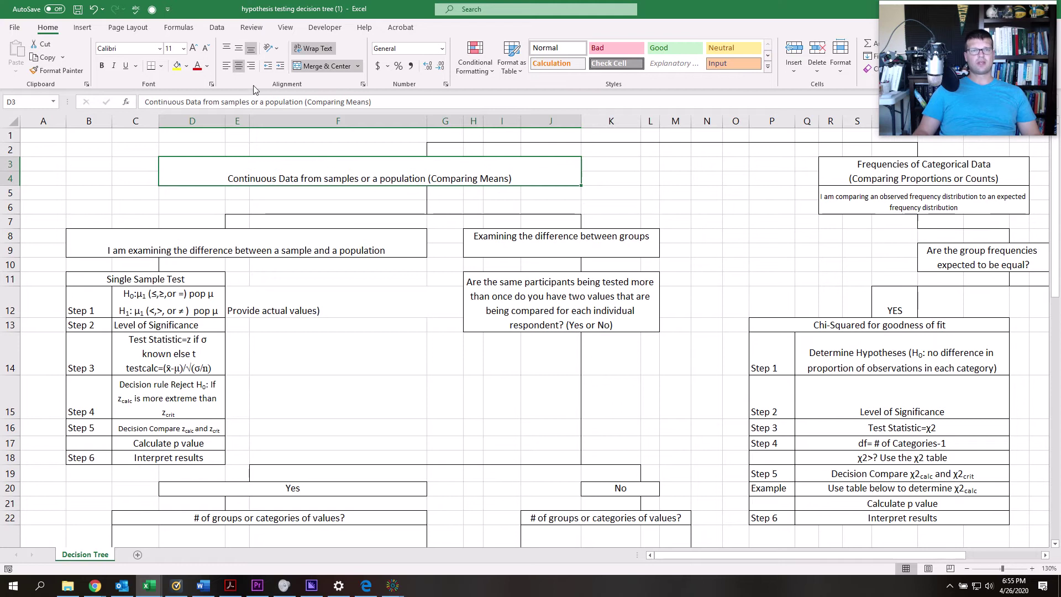
pyautogui.click(176, 66)
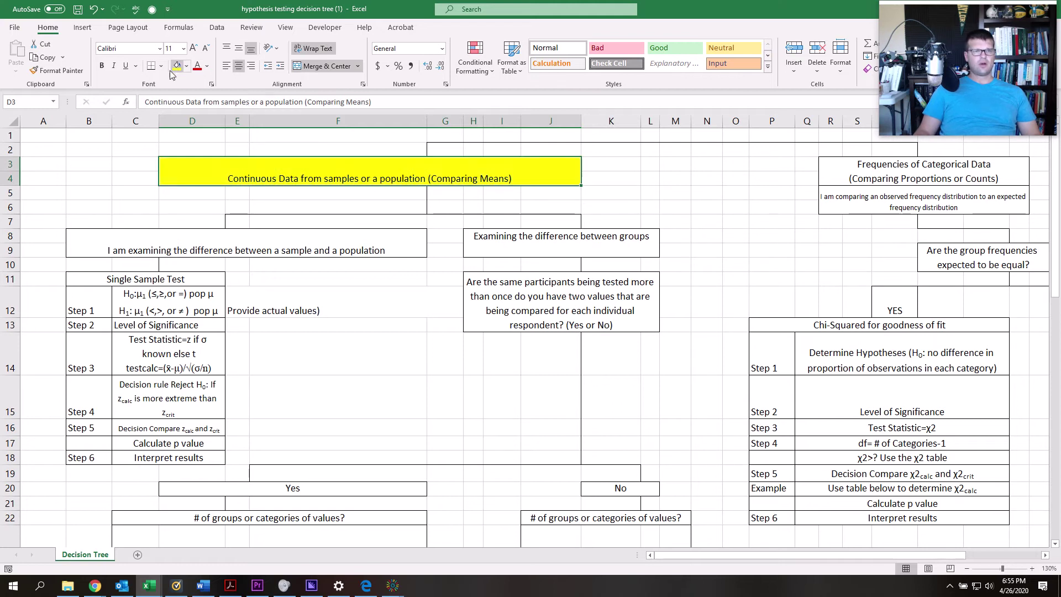
# Fill the "Examining the difference between groups" box yellow in the decision tree.
pyautogui.click(245, 247)
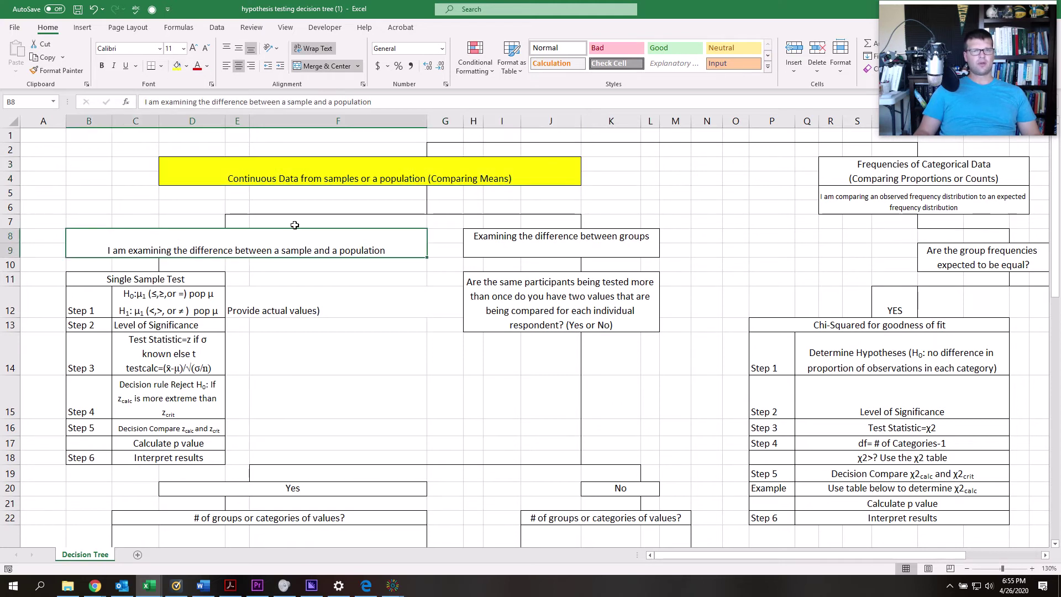
pyautogui.click(508, 250)
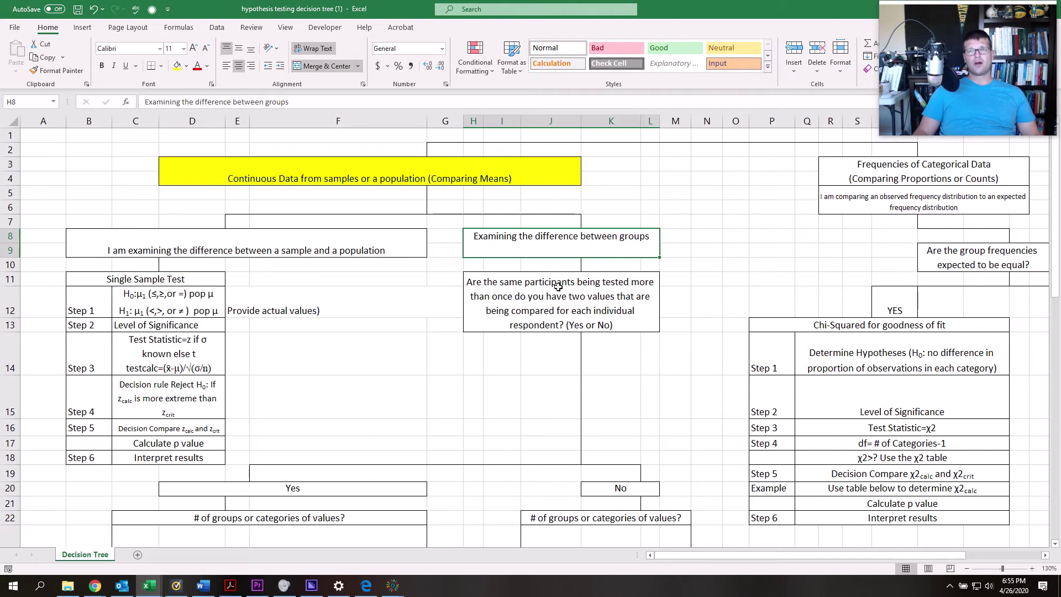
pyautogui.click(964, 125)
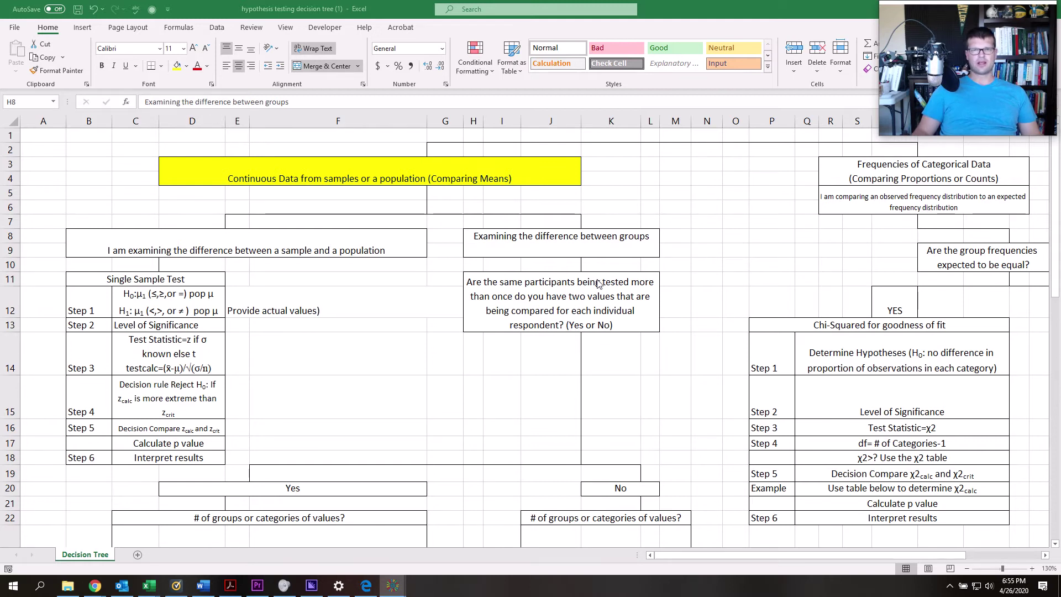
pyautogui.click(580, 251)
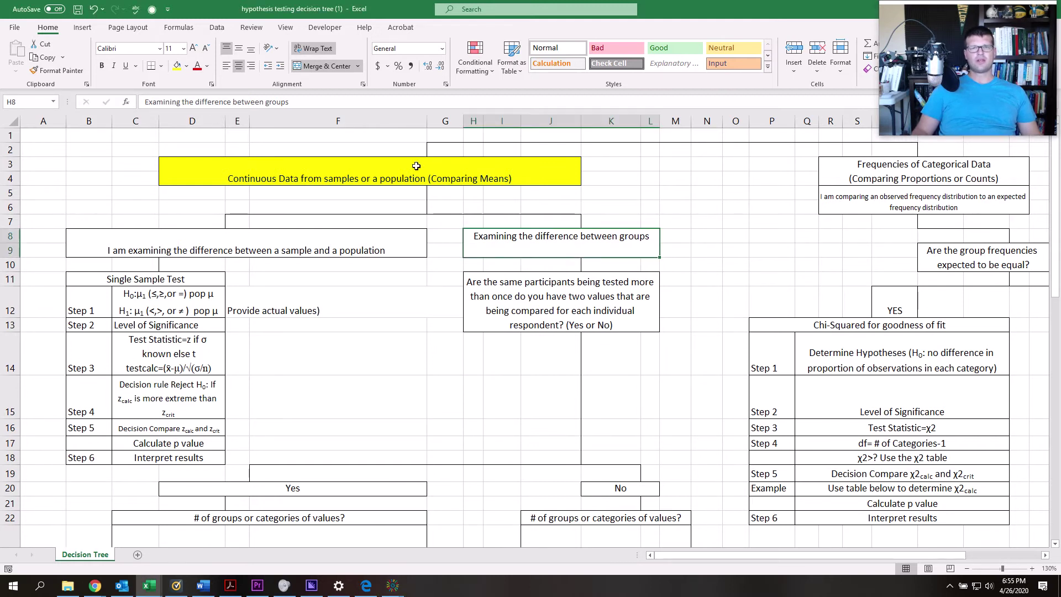
pyautogui.click(177, 66)
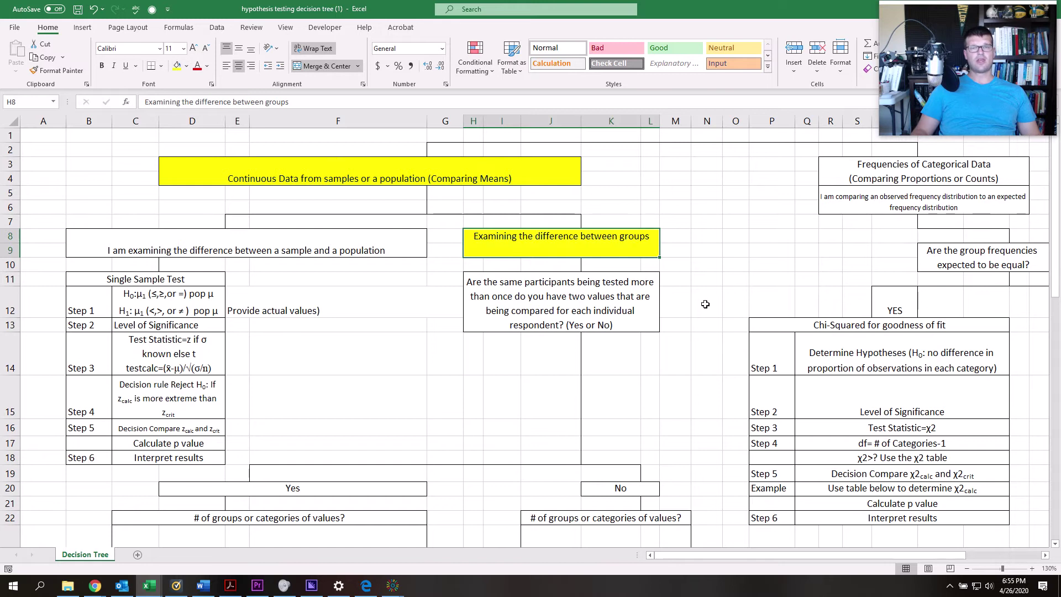
# Fill the question box about the same participants being tested more than once and its Yes answer yellow.
pyautogui.click(597, 318)
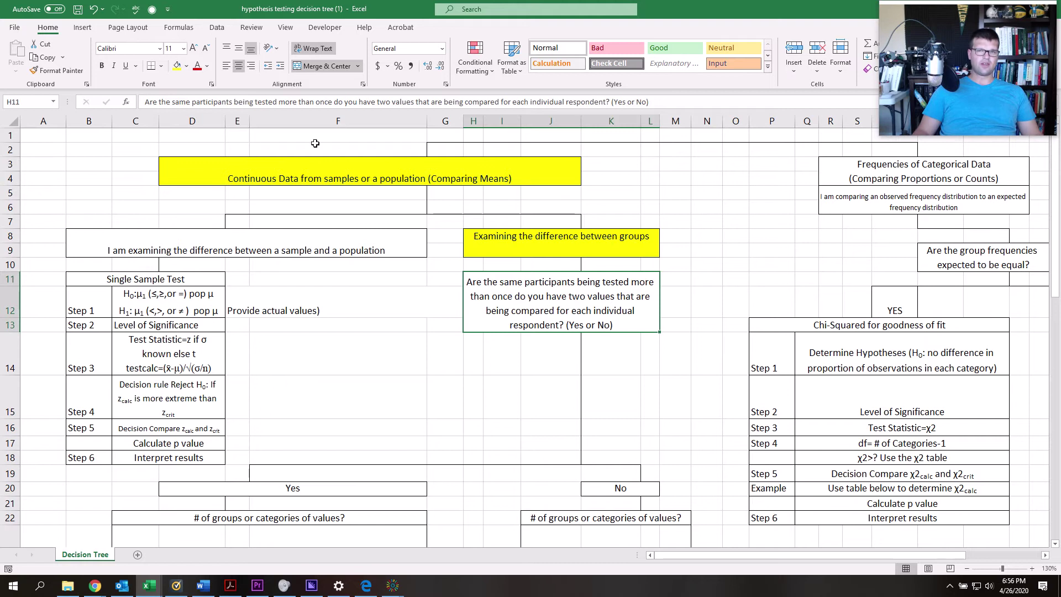
pyautogui.click(177, 66)
pyautogui.scroll(-2, 381, 359)
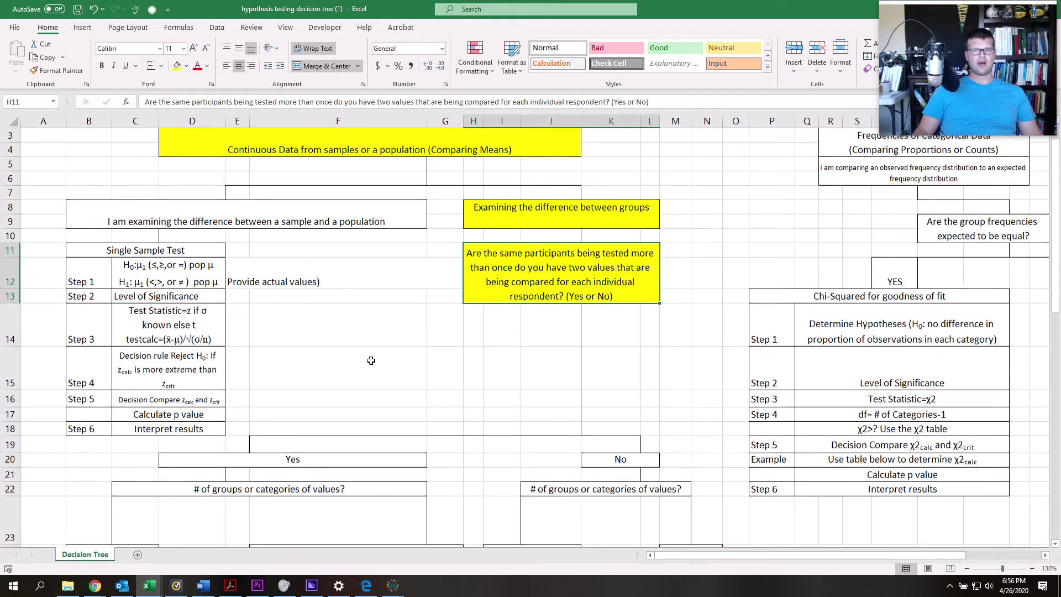
pyautogui.click(301, 402)
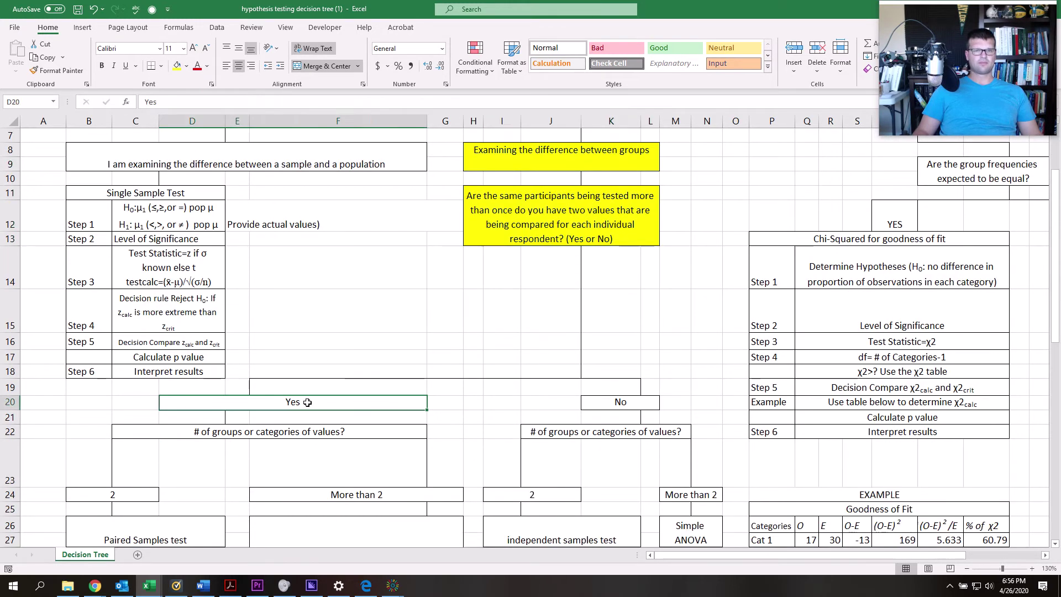
pyautogui.click(177, 66)
# Fill the "2" groups box under the Yes branch yellow.
pyautogui.scroll(-2, 261, 352)
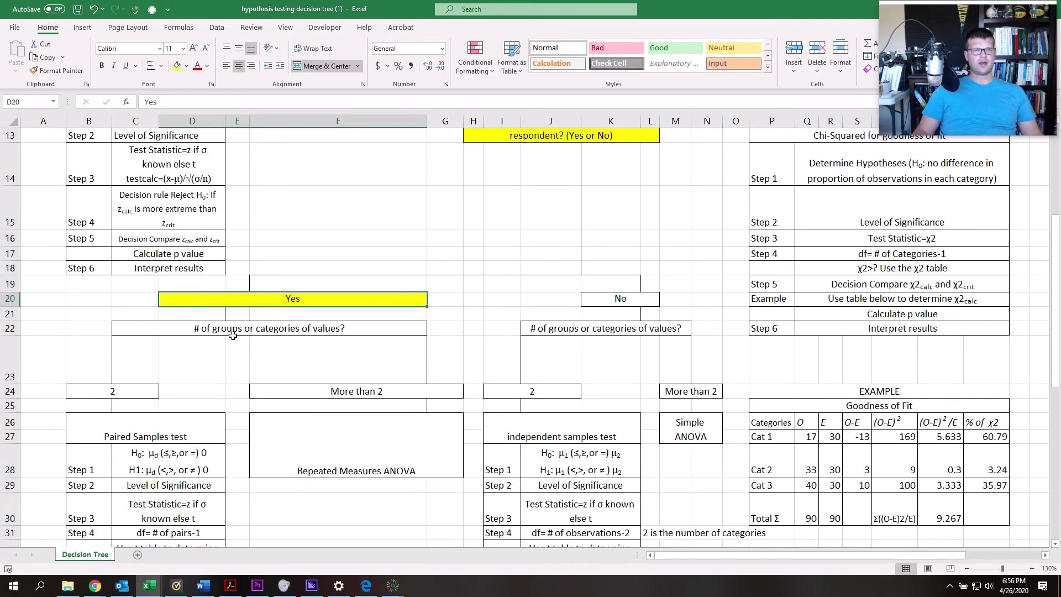
pyautogui.click(132, 386)
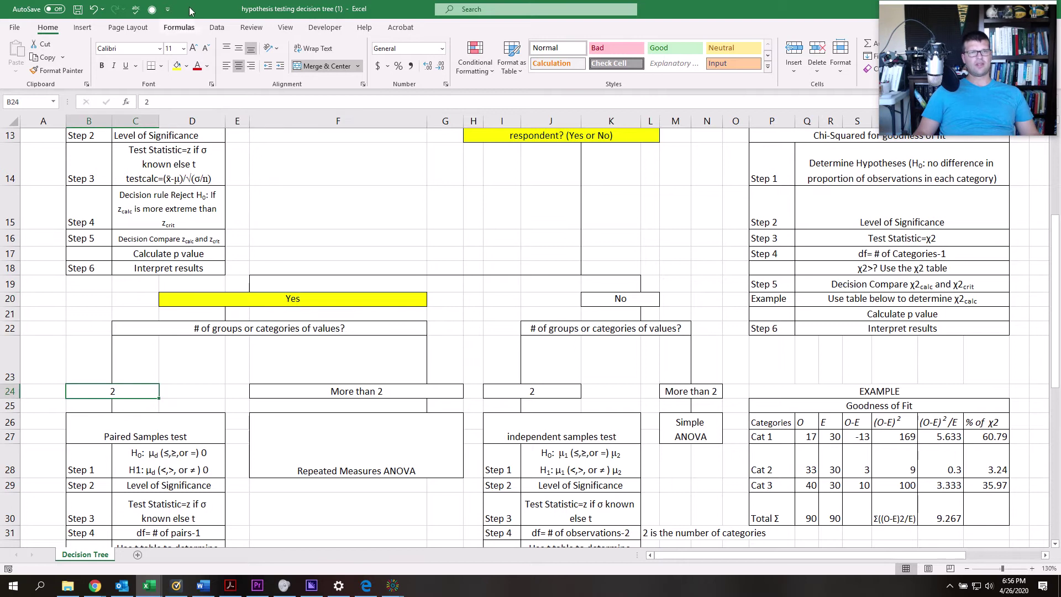
pyautogui.click(177, 66)
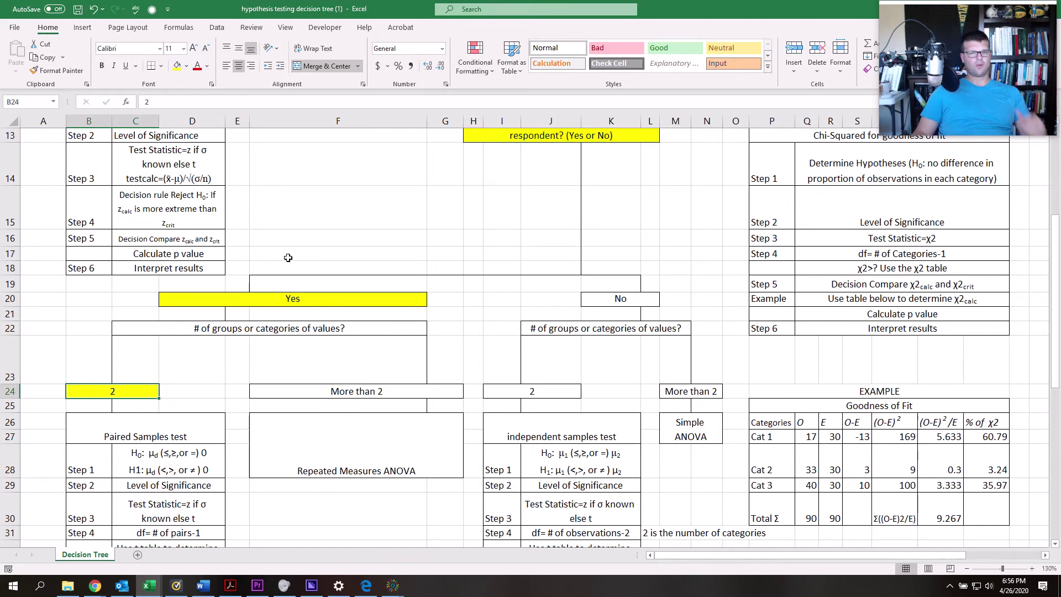
# Examine the Paired Samples test steps and the worked example beneath the highlighted branch.
pyautogui.scroll(-2, 235, 294)
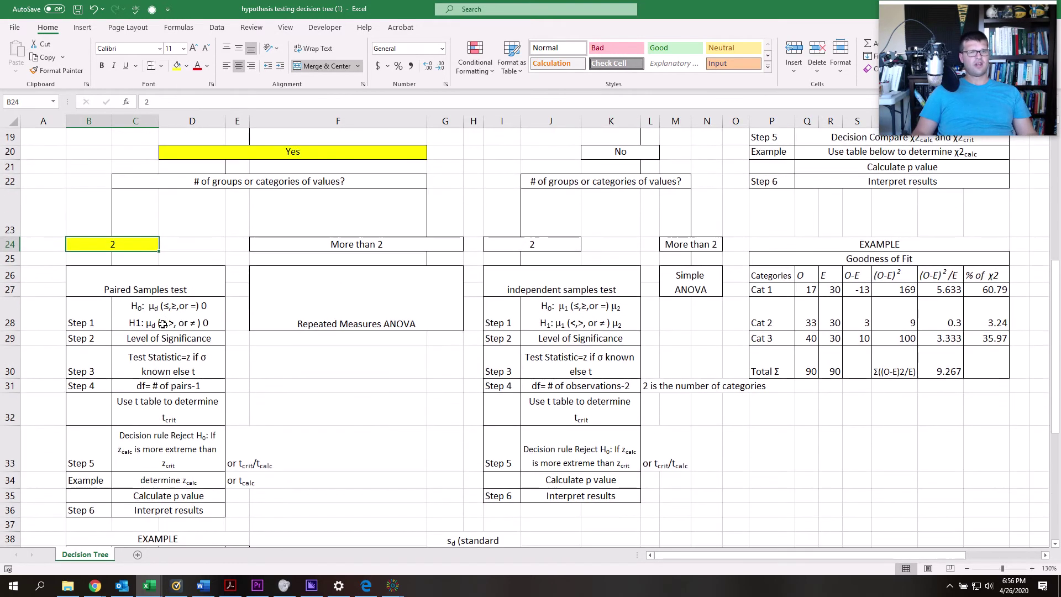
pyautogui.click(110, 289)
pyautogui.moveTo(110, 288); pyautogui.dragTo(169, 518)
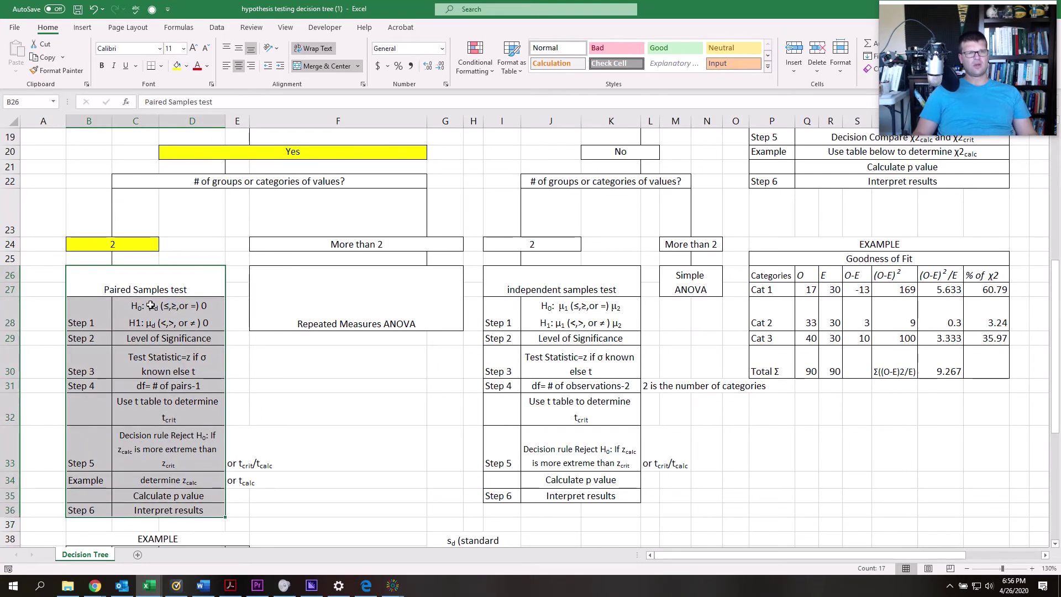
pyautogui.scroll(-4, 150, 307)
pyautogui.scroll(2, 148, 315)
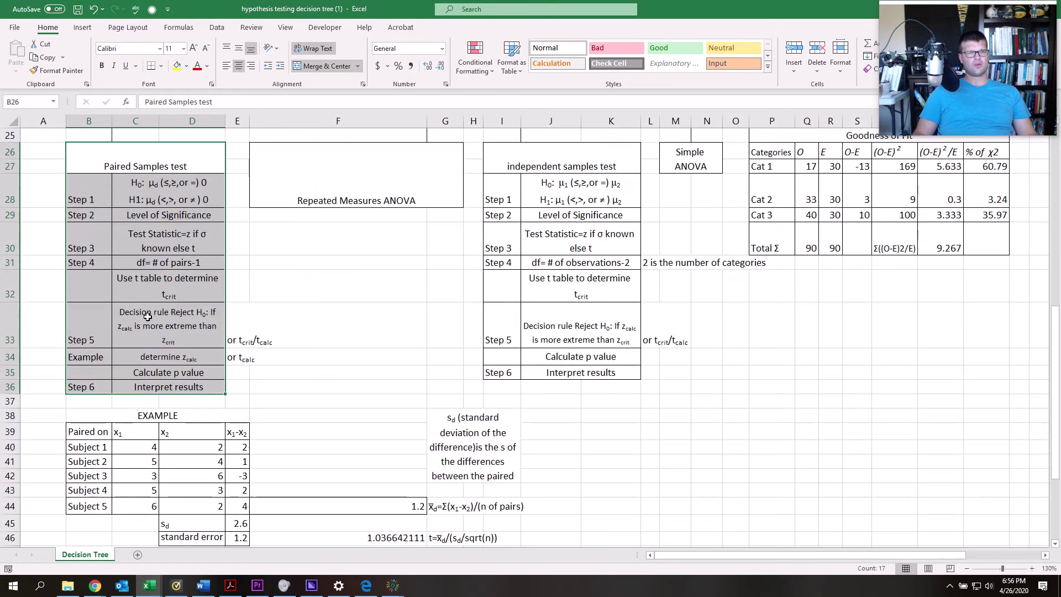
pyautogui.click(281, 273)
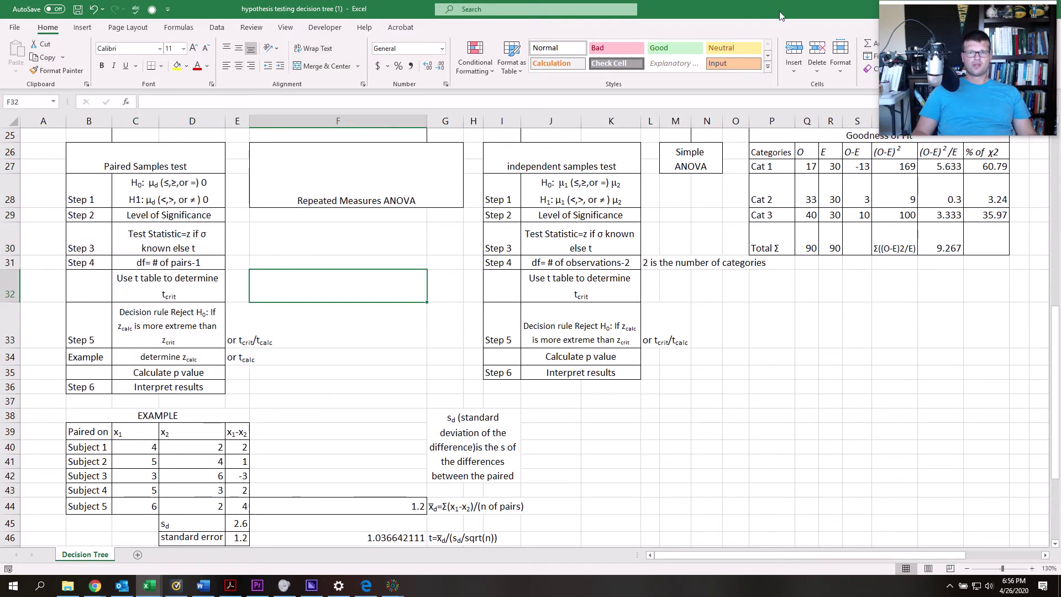
# Copy the Patient, Before and After rows for patients A to F from the Word worksheet into Excel's paired samples 2 sheet at A1, matching destination formatting.
pyautogui.hotkey('alt', 'Tab')
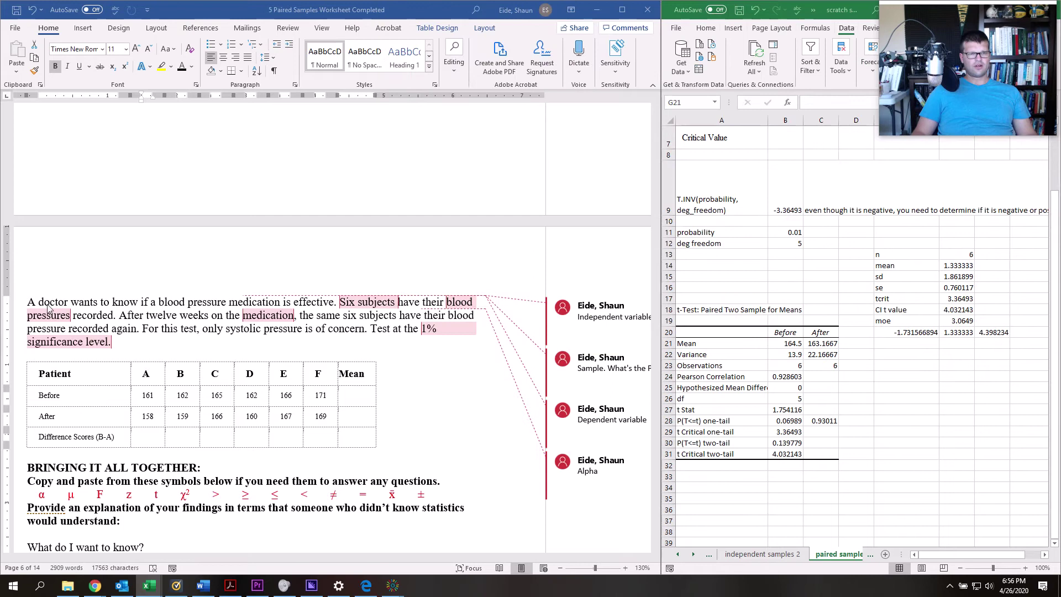
pyautogui.click(227, 404)
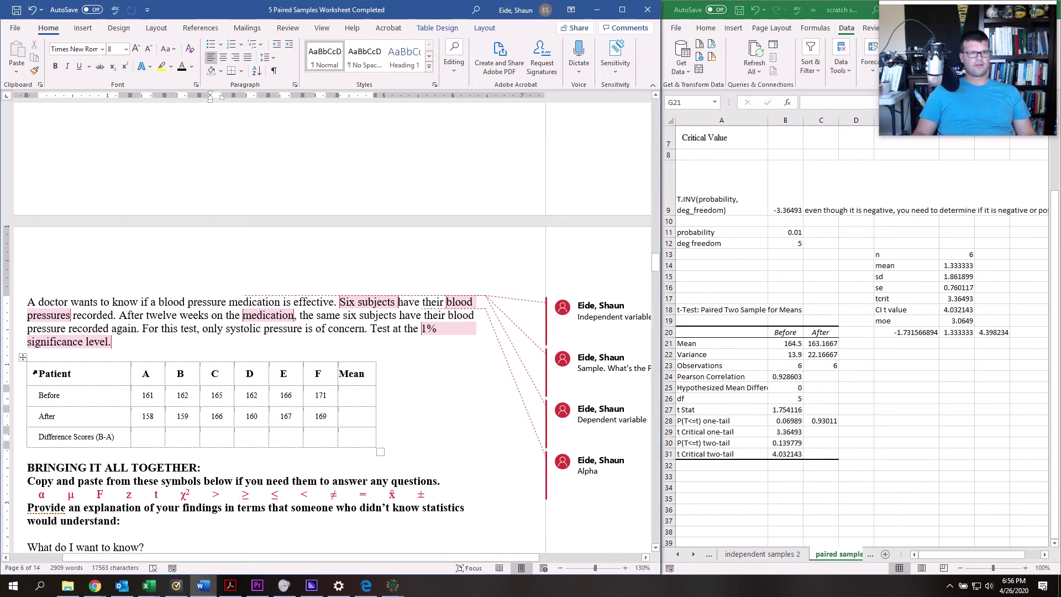
pyautogui.moveTo(43, 373); pyautogui.dragTo(366, 434)
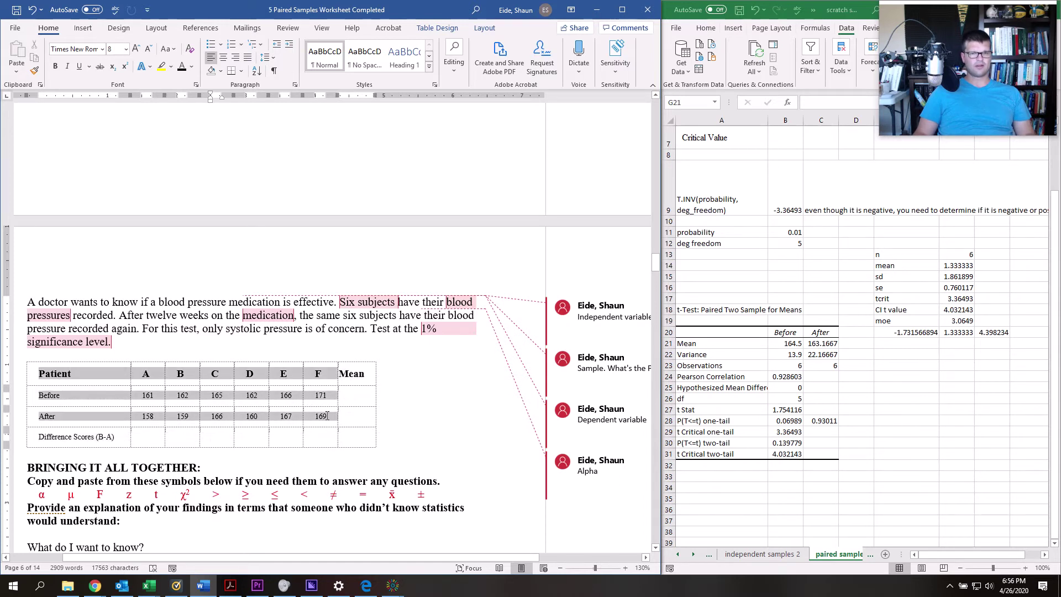
pyautogui.click(949, 303)
pyautogui.scroll(2, 949, 303)
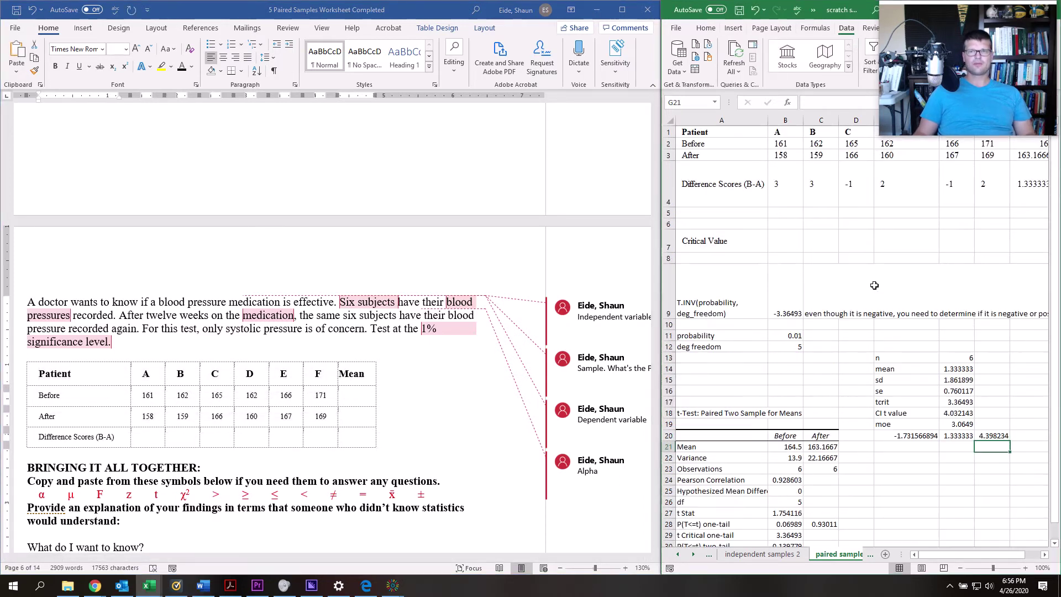
pyautogui.click(711, 133)
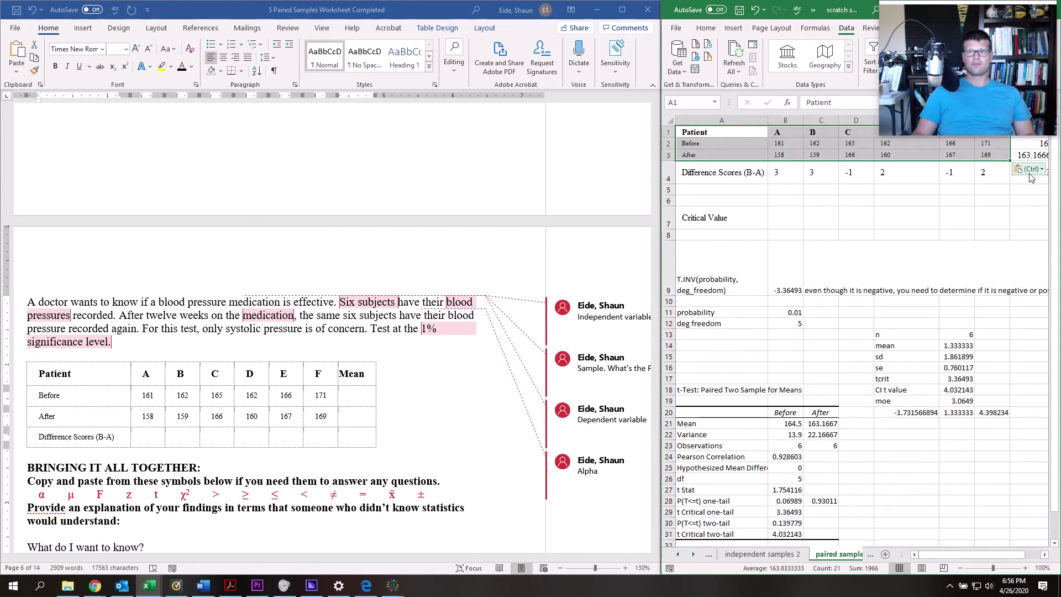
pyautogui.press('ctrl')
pyautogui.click(1017, 200)
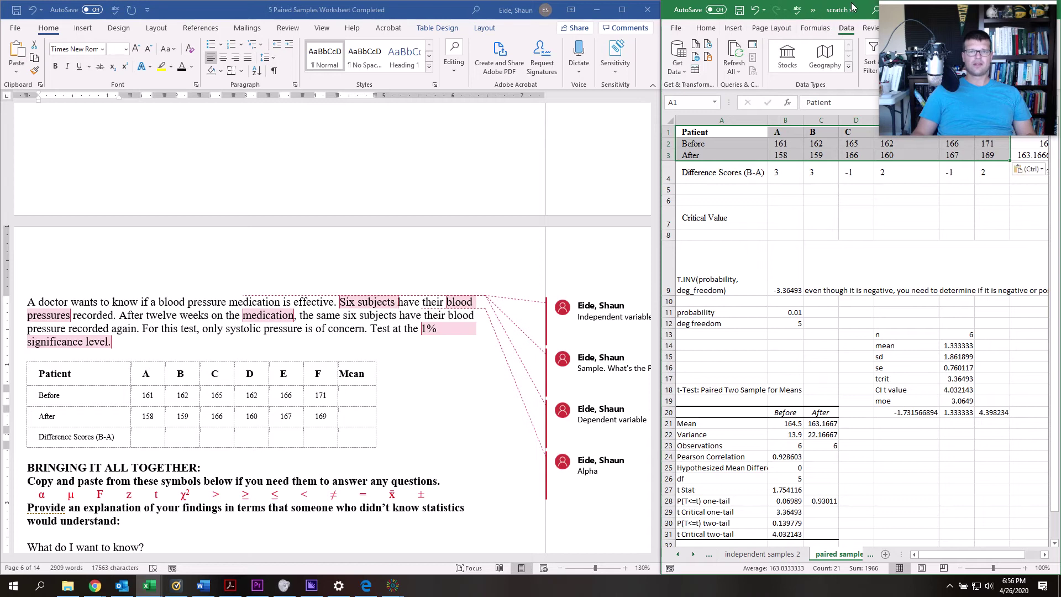
# Examine the Difference Scores (B-A) row and its mean in the enlarged scratch sheets window, and restore the side-by-side layout.
pyautogui.moveTo(850, 11); pyautogui.dragTo(514, 126)
pyautogui.click(737, 126)
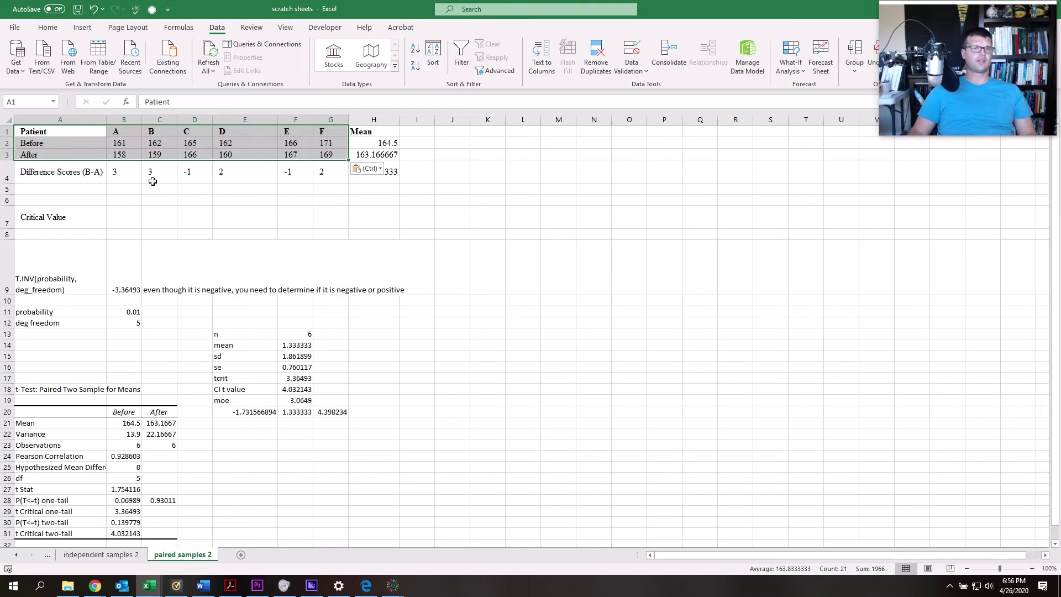
pyautogui.moveTo(124, 172); pyautogui.dragTo(394, 172)
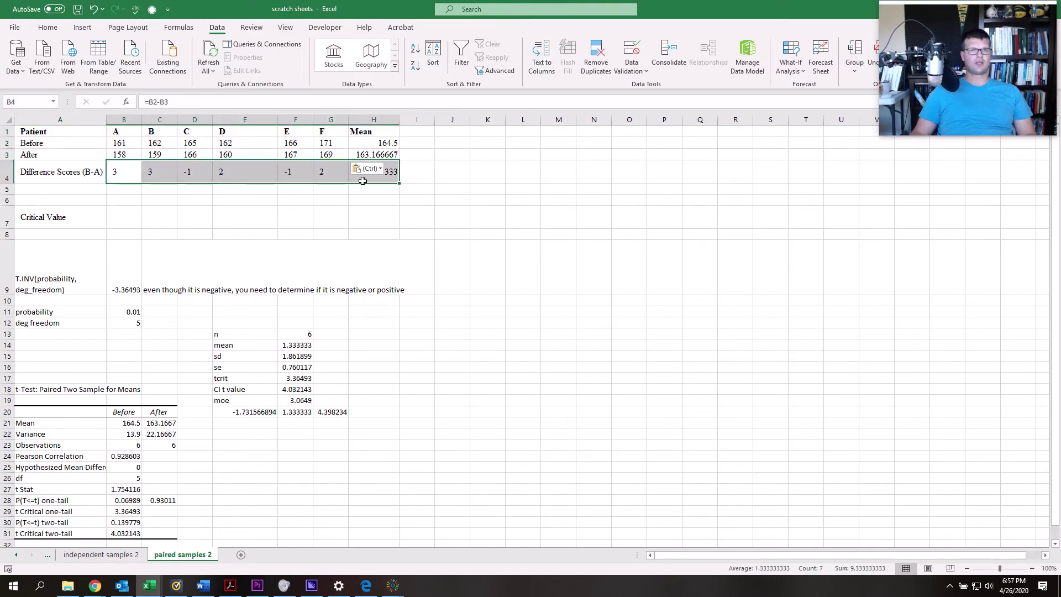
pyautogui.moveTo(396, 22); pyautogui.dragTo(1060, 187)
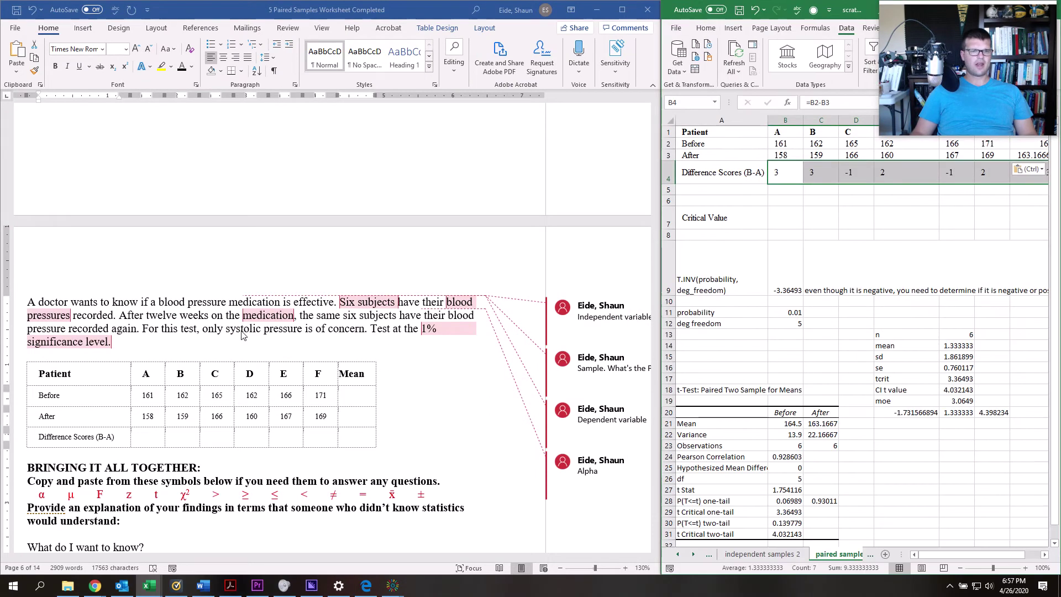
# Delete the "Provide an explanation of your findings" instruction and add a blank line below the bold blood pressure medication question.
pyautogui.scroll(-3, 215, 378)
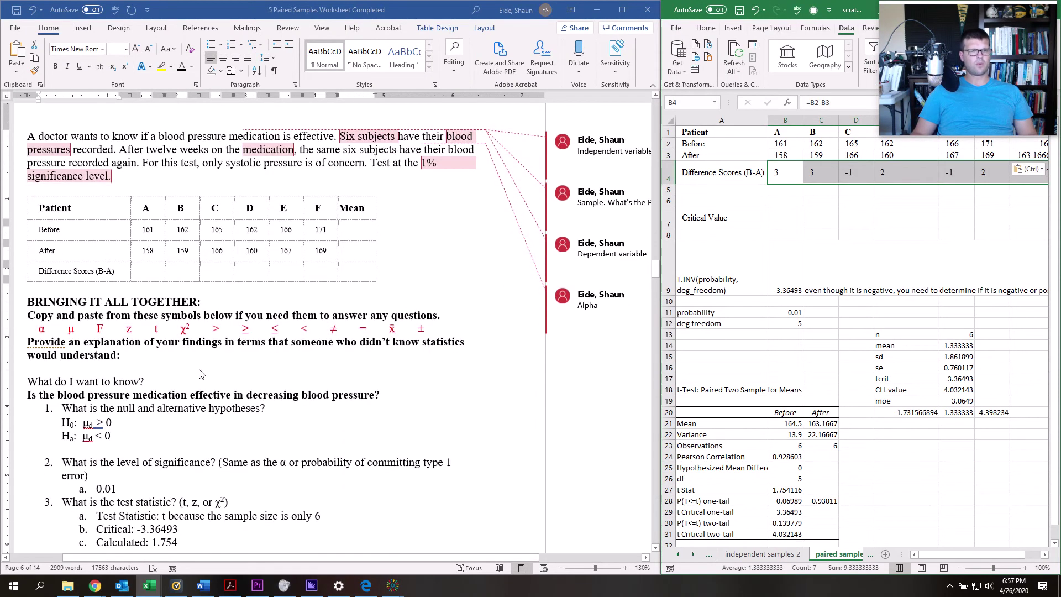
pyautogui.scroll(-1, 200, 374)
pyautogui.scroll(-2, 166, 348)
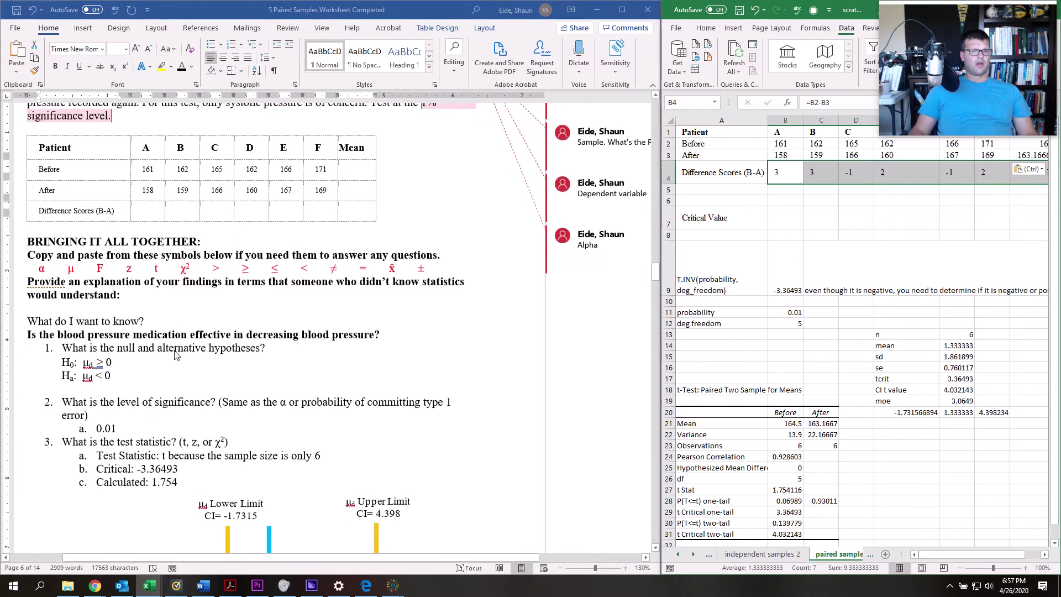
pyautogui.click(130, 222)
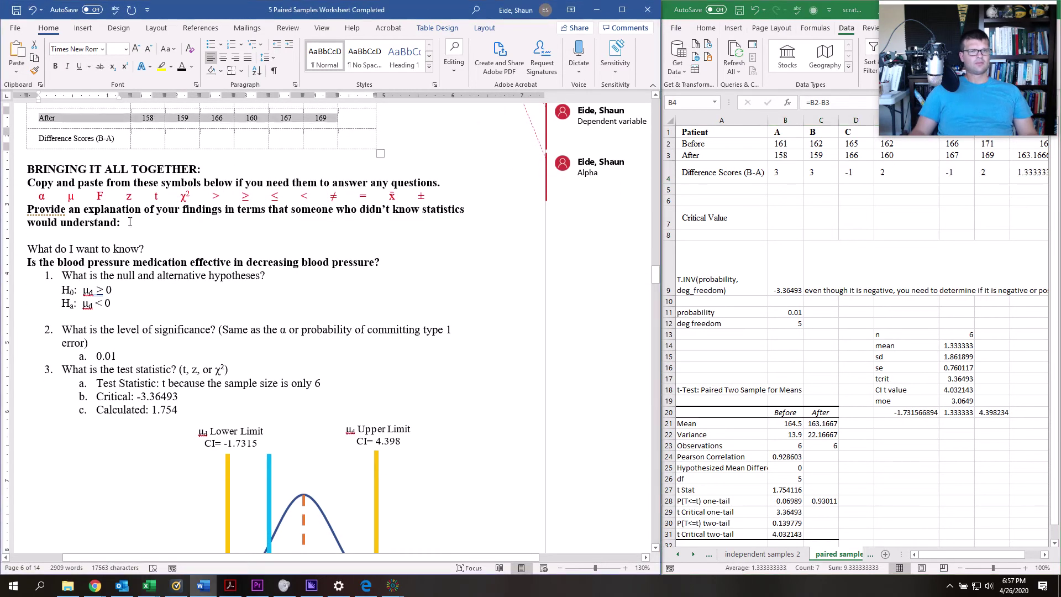
pyautogui.moveTo(109, 216); pyautogui.dragTo(27, 209)
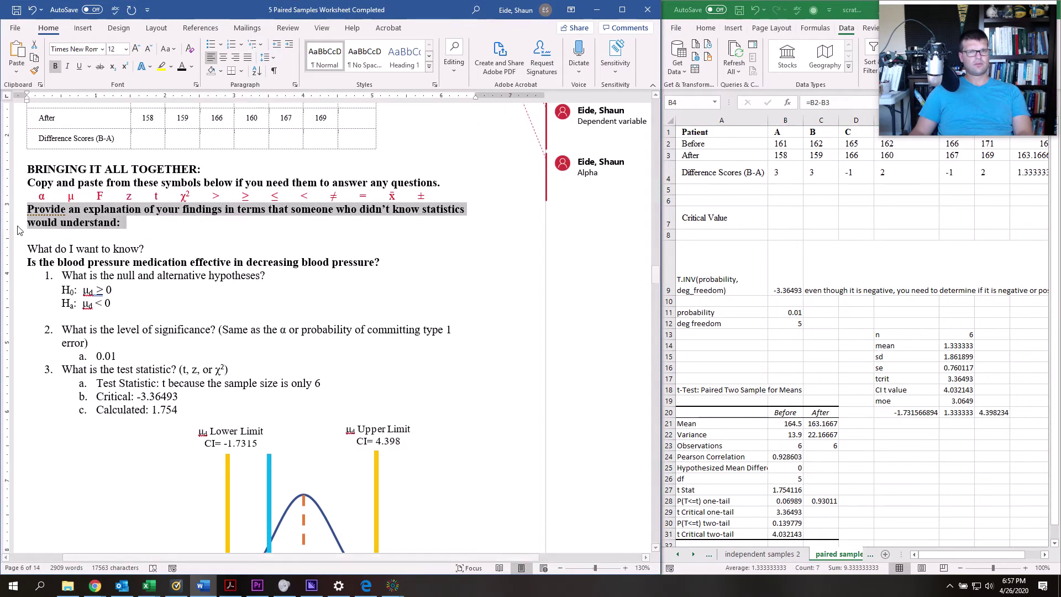
pyautogui.press('Delete')
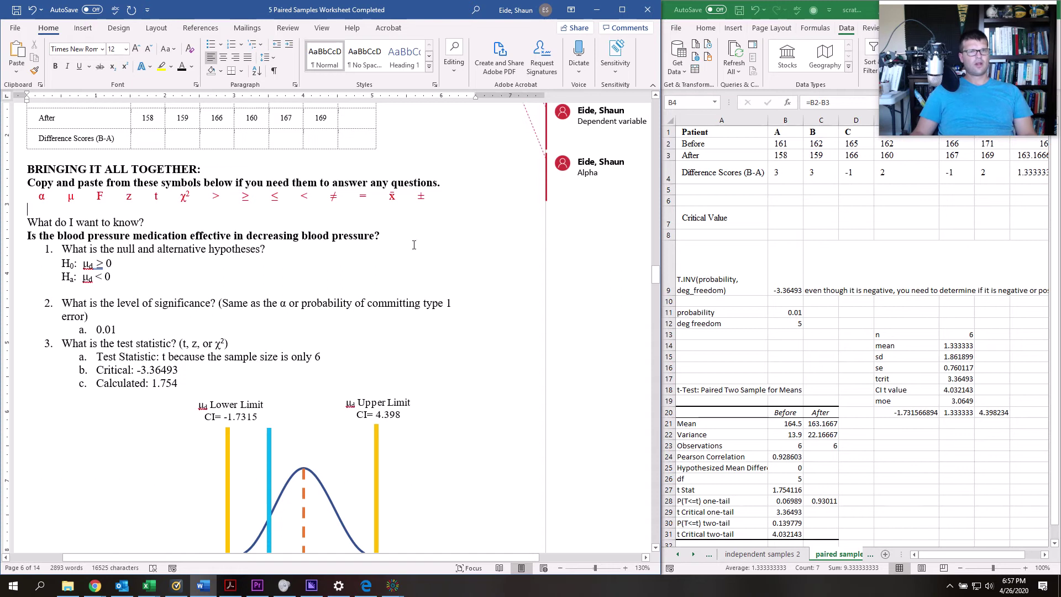
pyautogui.click(414, 232)
pyautogui.press('Return')
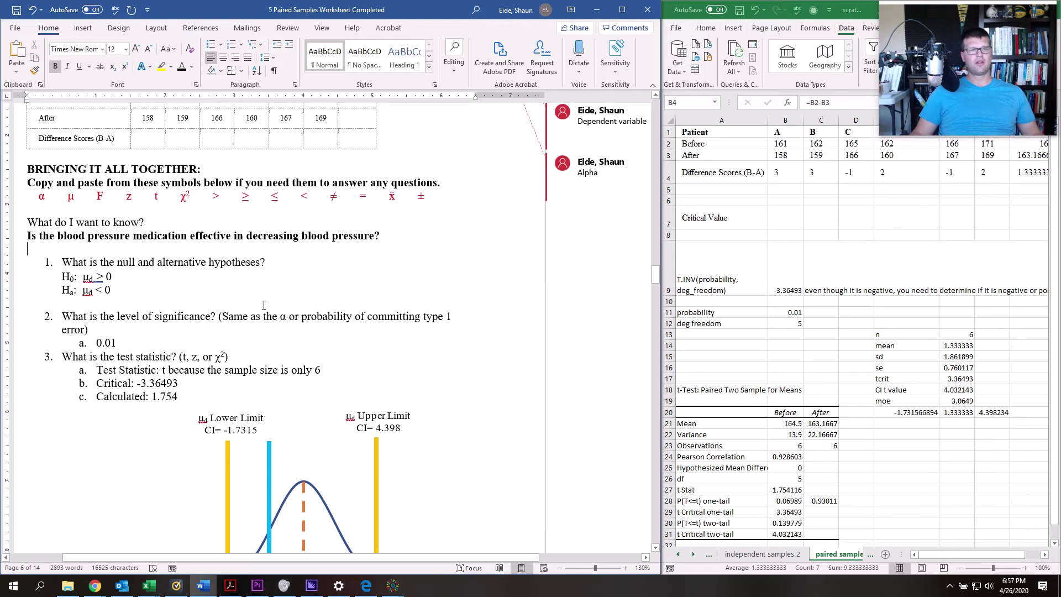
# Locate the Difference Scores (B-A) row in the Word table, switch to the scratch sheets workbook and enlarge its view of the patient data.
pyautogui.scroll(2, 264, 305)
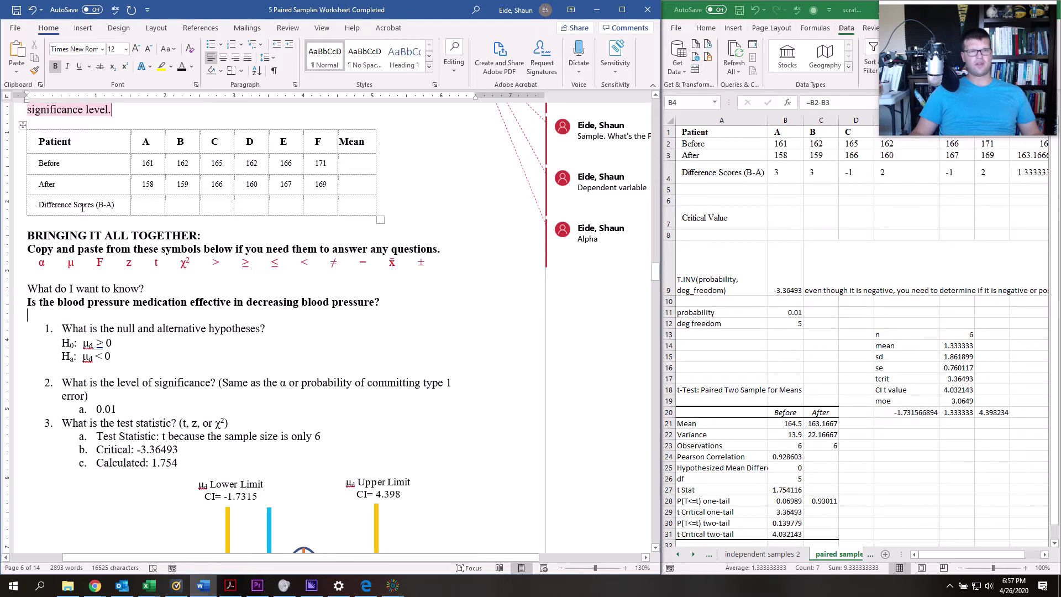
pyautogui.moveTo(82, 207); pyautogui.dragTo(118, 206)
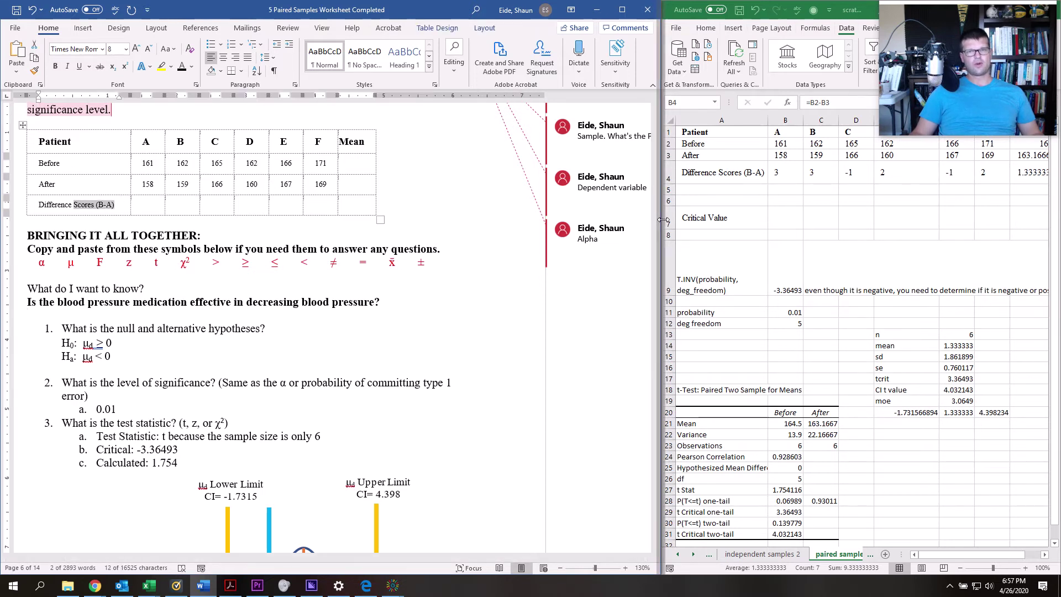
pyautogui.click(844, 15)
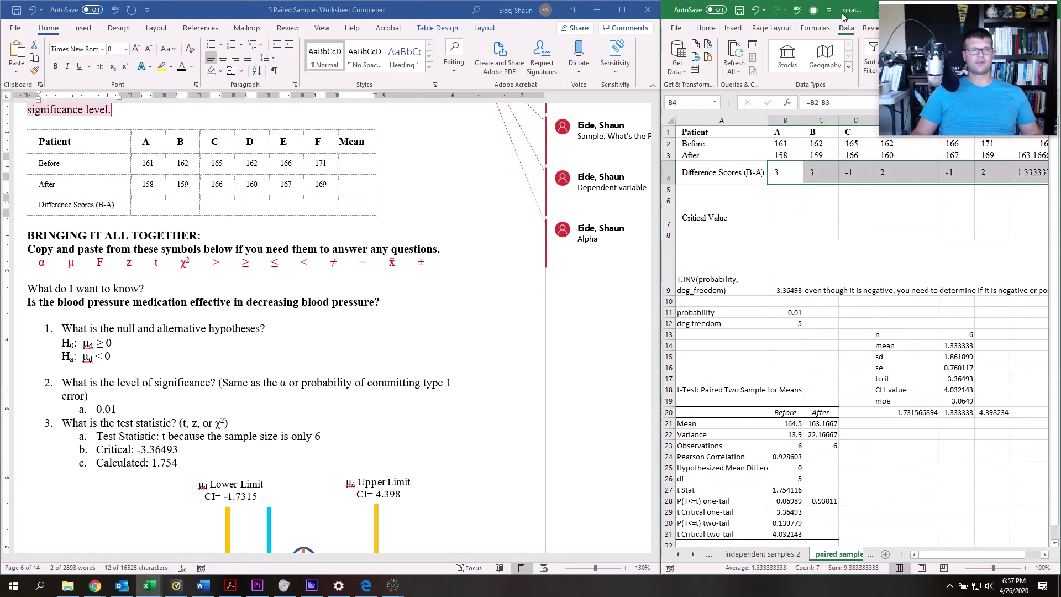
pyautogui.moveTo(844, 15); pyautogui.dragTo(611, 161)
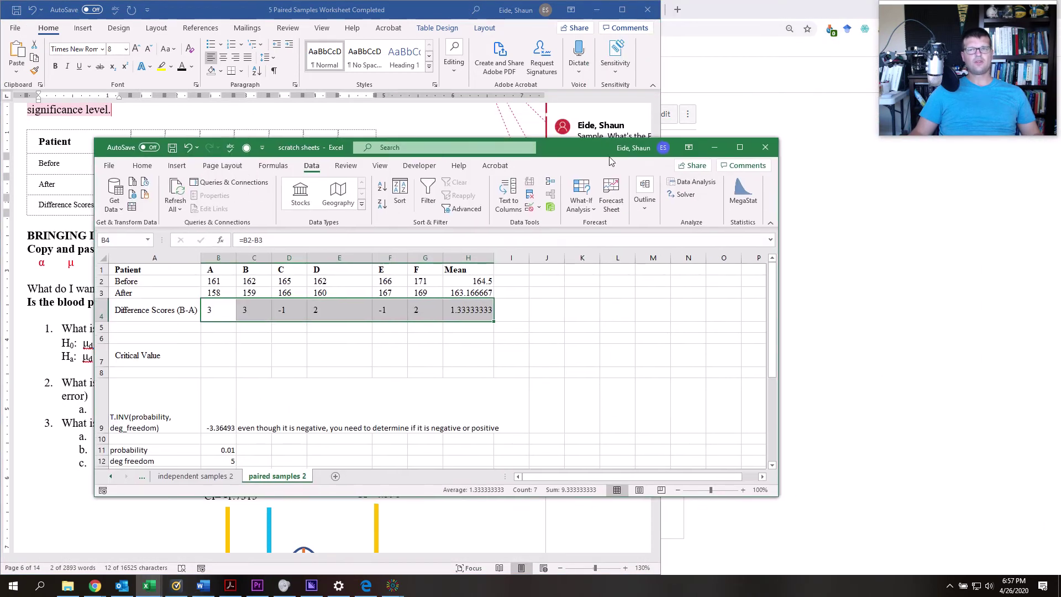
pyautogui.click(739, 147)
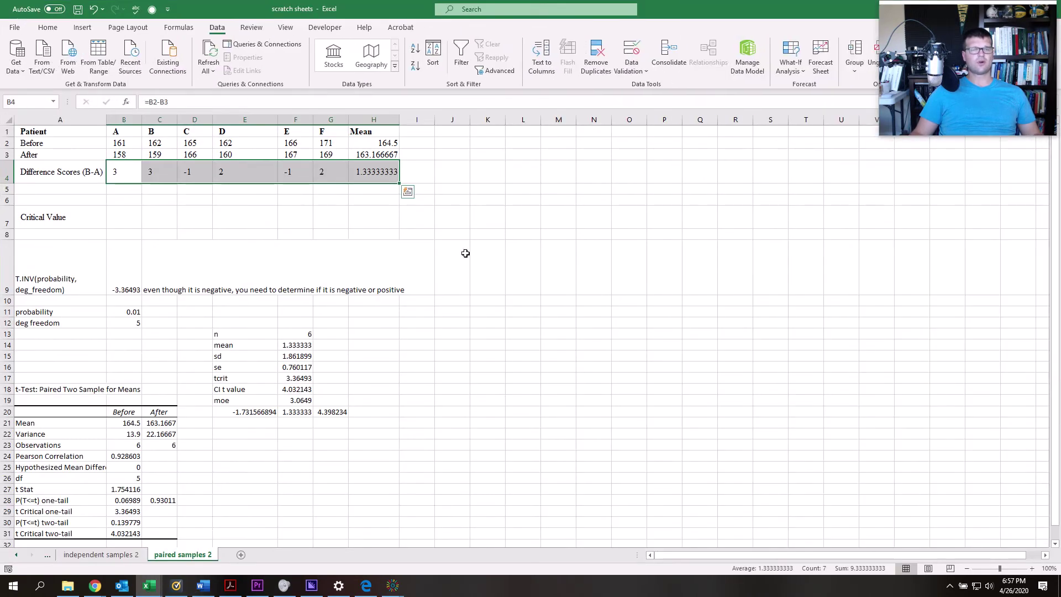
pyautogui.scroll(3, 434, 262)
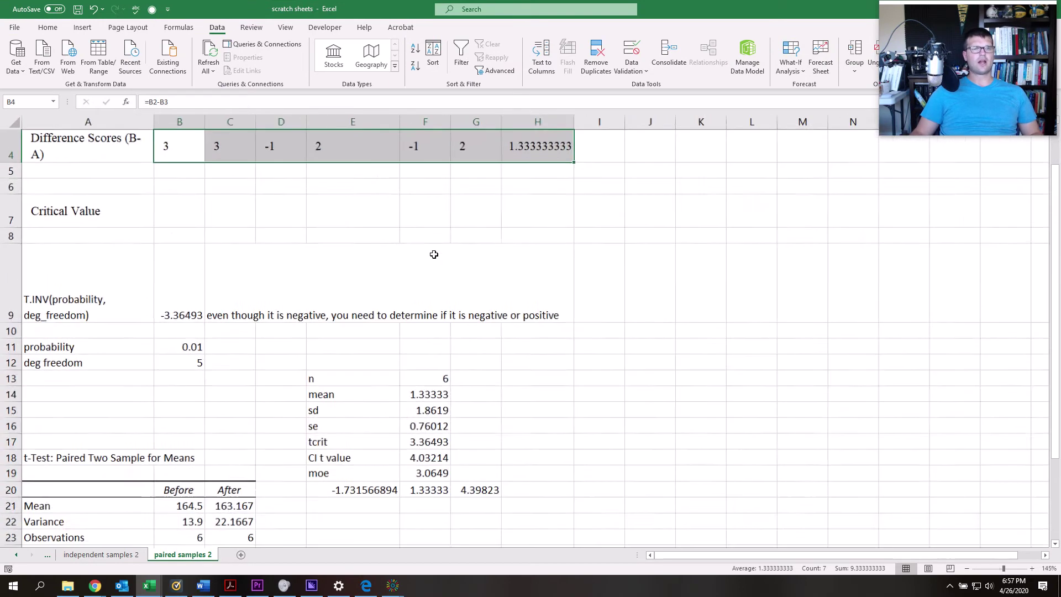
pyautogui.scroll(1, 434, 255)
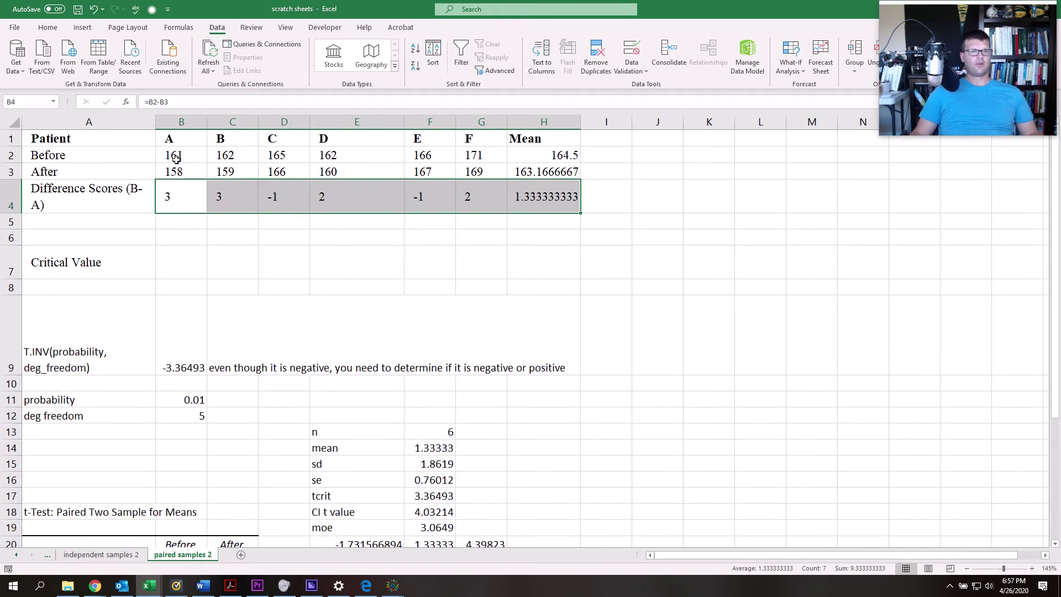
# Calculate patient A's difference score in B4 with =B2-B3 and fill the formula across to patient F in G4.
pyautogui.click(180, 198)
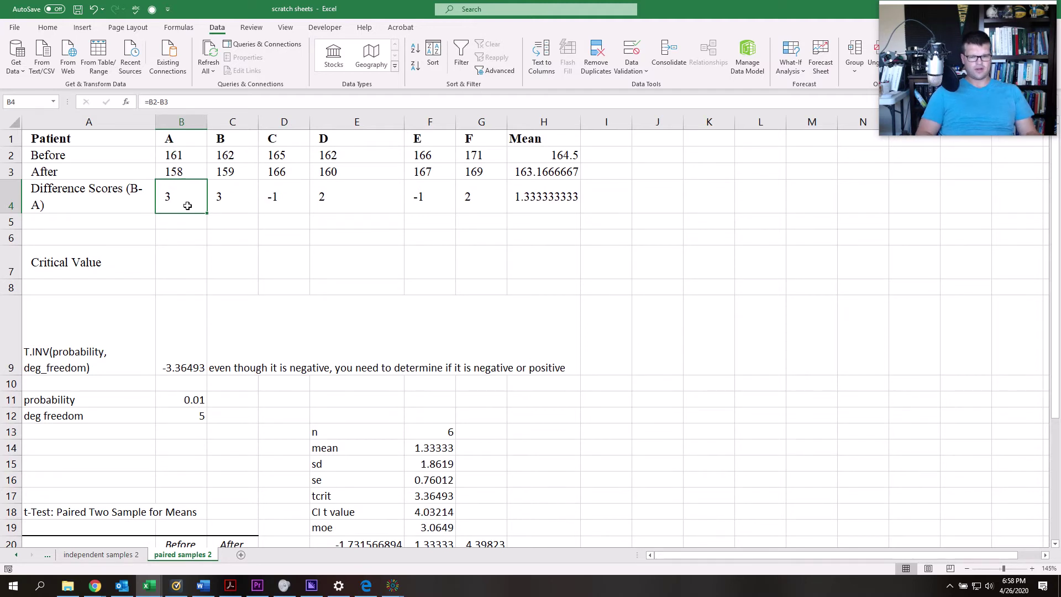
pyautogui.write('=')
pyautogui.click(181, 160)
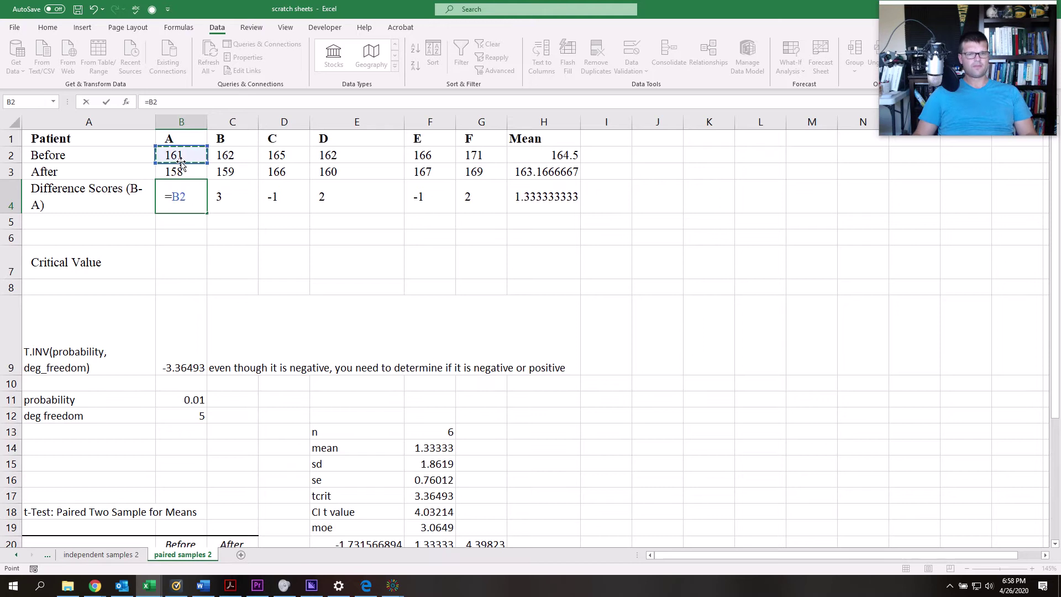
pyautogui.write('-')
pyautogui.press('Return')
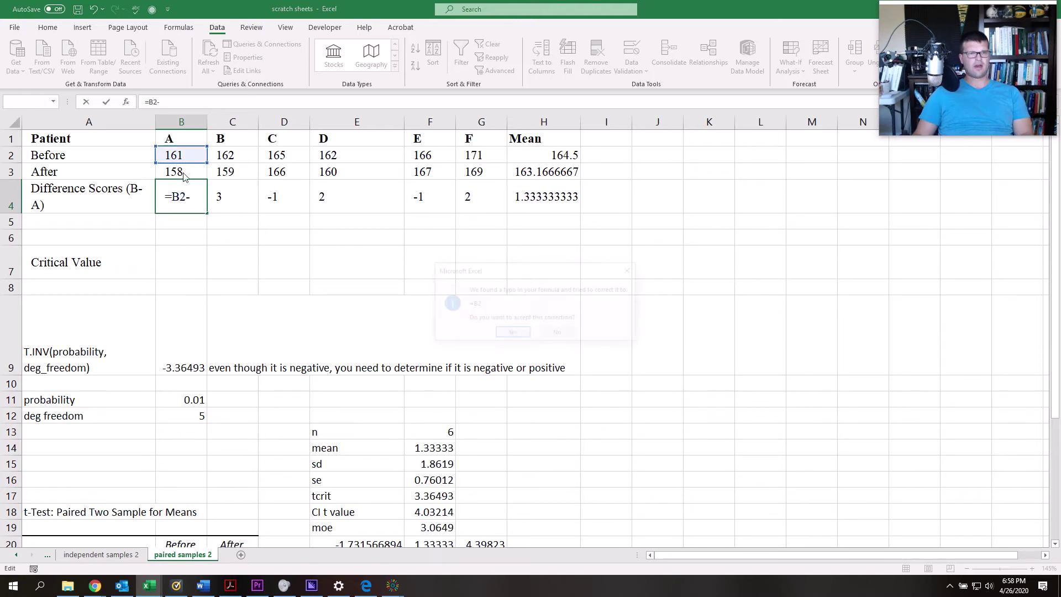
pyautogui.click(559, 334)
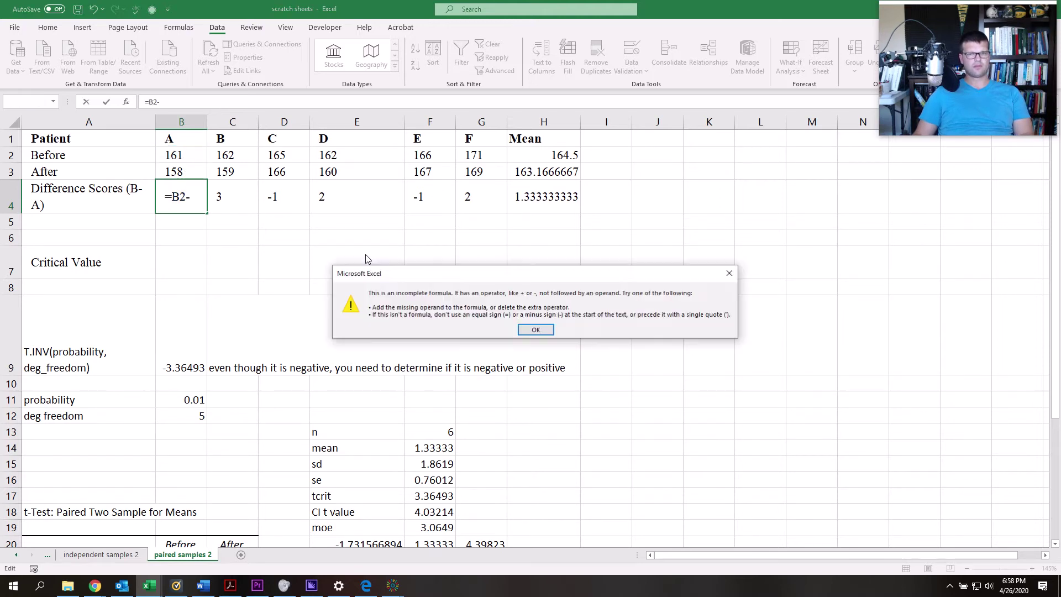
pyautogui.press('Return')
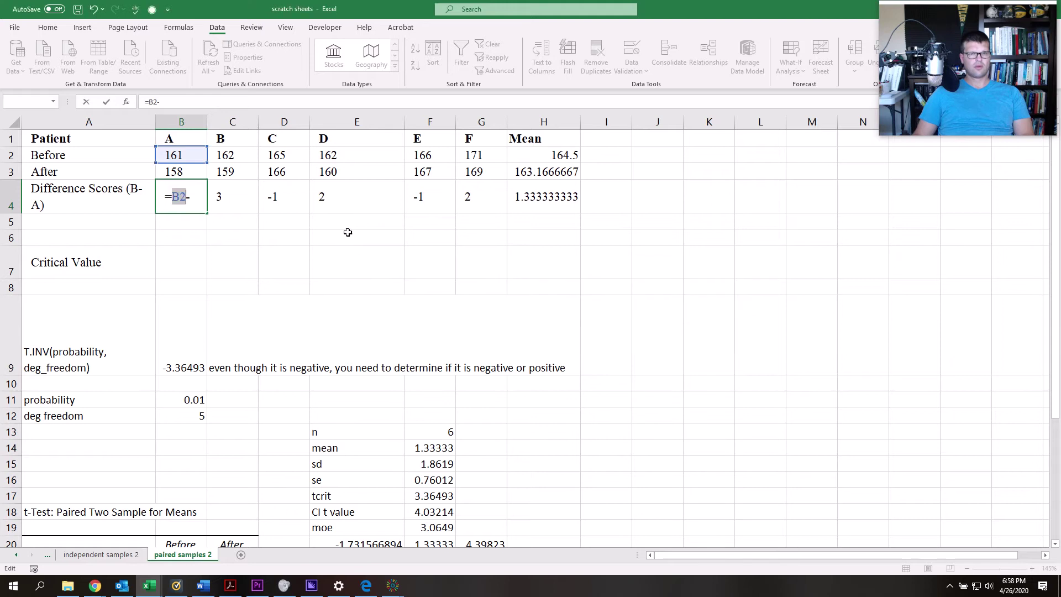
pyautogui.click(184, 171)
pyautogui.press('Return')
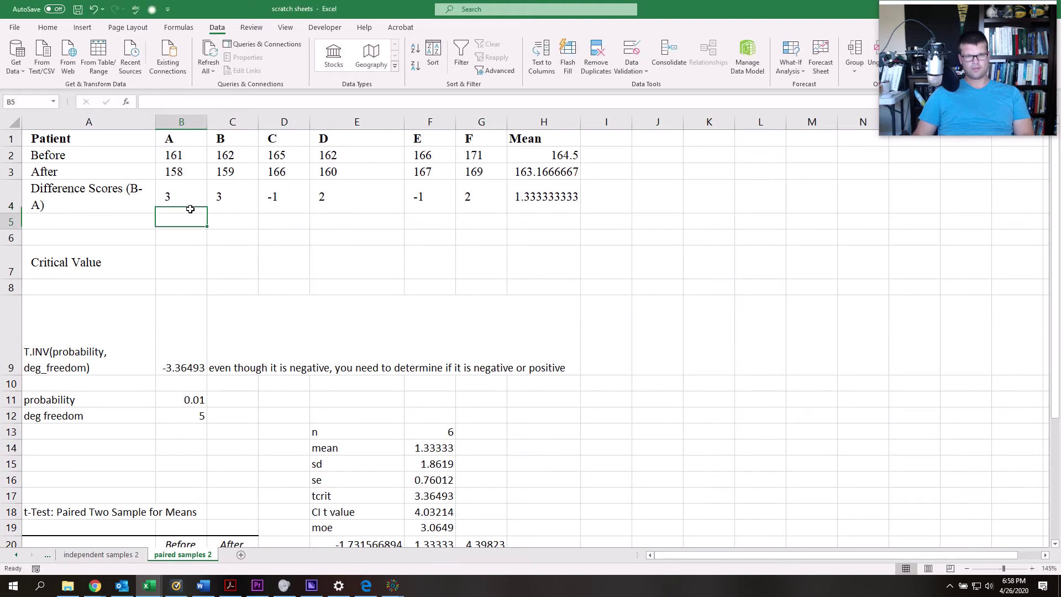
pyautogui.click(194, 202)
pyautogui.moveTo(206, 214); pyautogui.dragTo(494, 223)
# Clear the means in H2:H4, calculate the Before mean in H2 with =AVERAGE(B2:G2), and fill it down to H4.
pyautogui.click(541, 208)
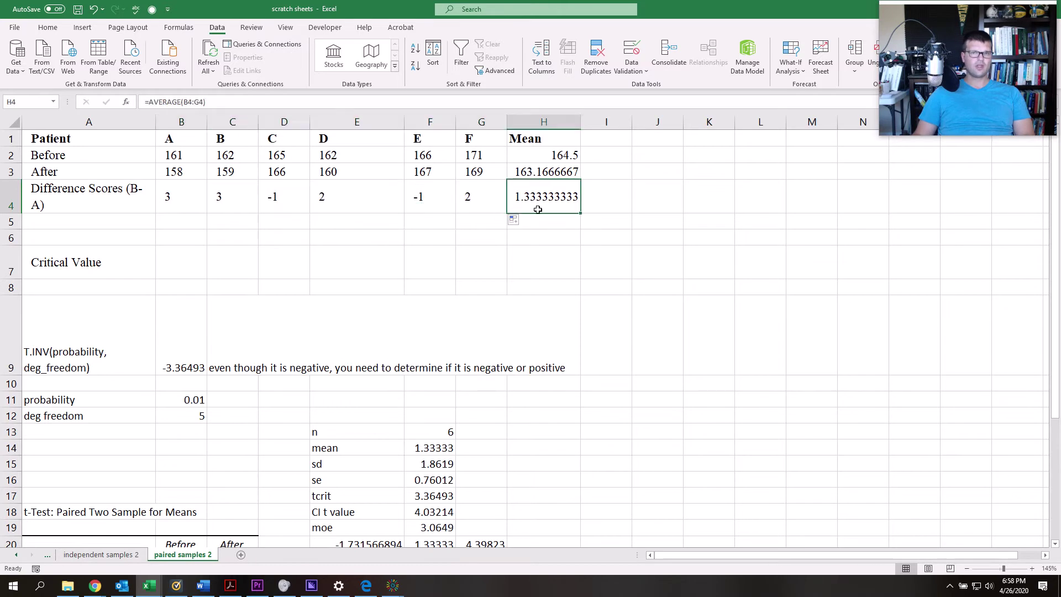
pyautogui.moveTo(546, 139); pyautogui.dragTo(559, 203)
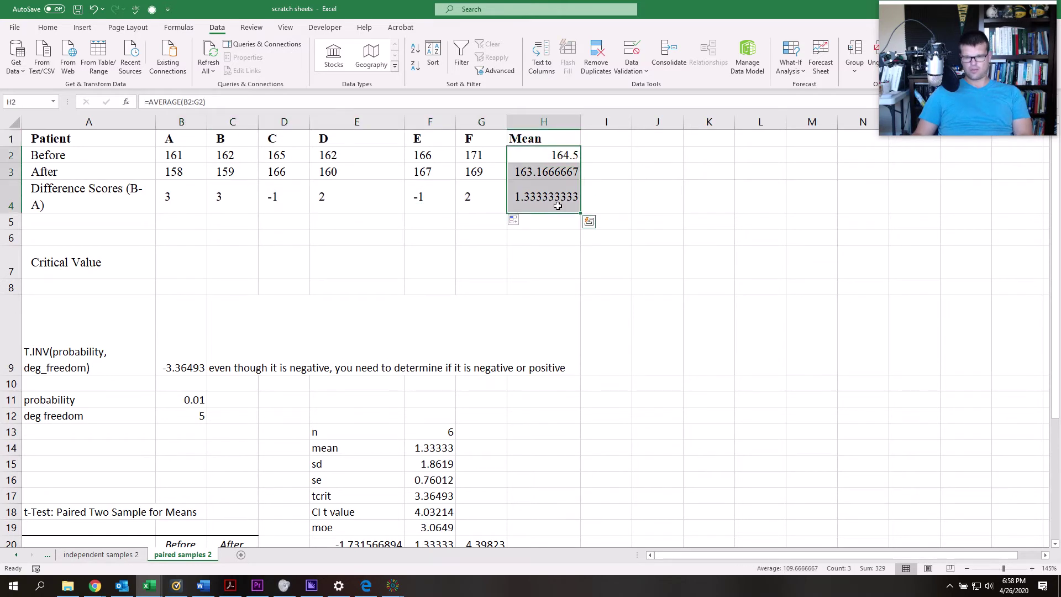
pyautogui.press('Delete')
pyautogui.click(556, 153)
pyautogui.write('=av')
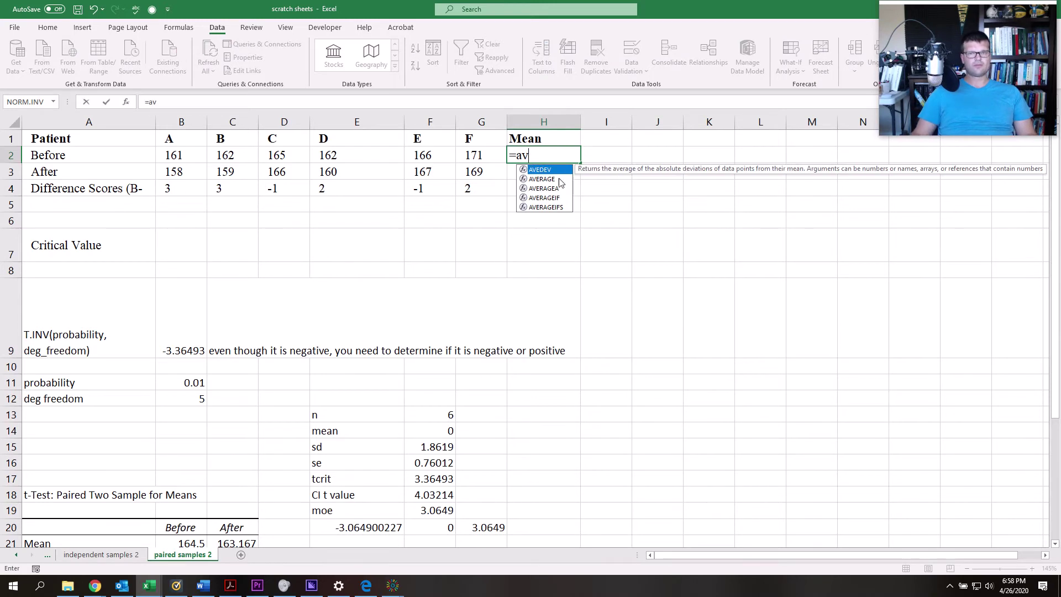
pyautogui.doubleClick(558, 179)
pyautogui.moveTo(182, 156); pyautogui.dragTo(466, 154)
pyautogui.press('Return')
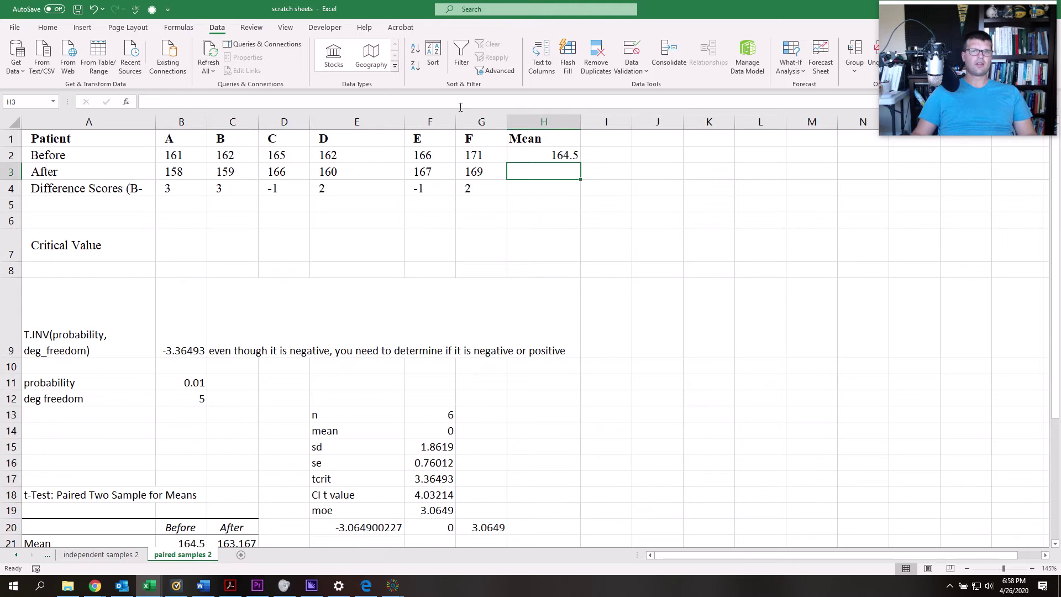
pyautogui.click(563, 156)
pyautogui.moveTo(582, 161); pyautogui.dragTo(574, 194)
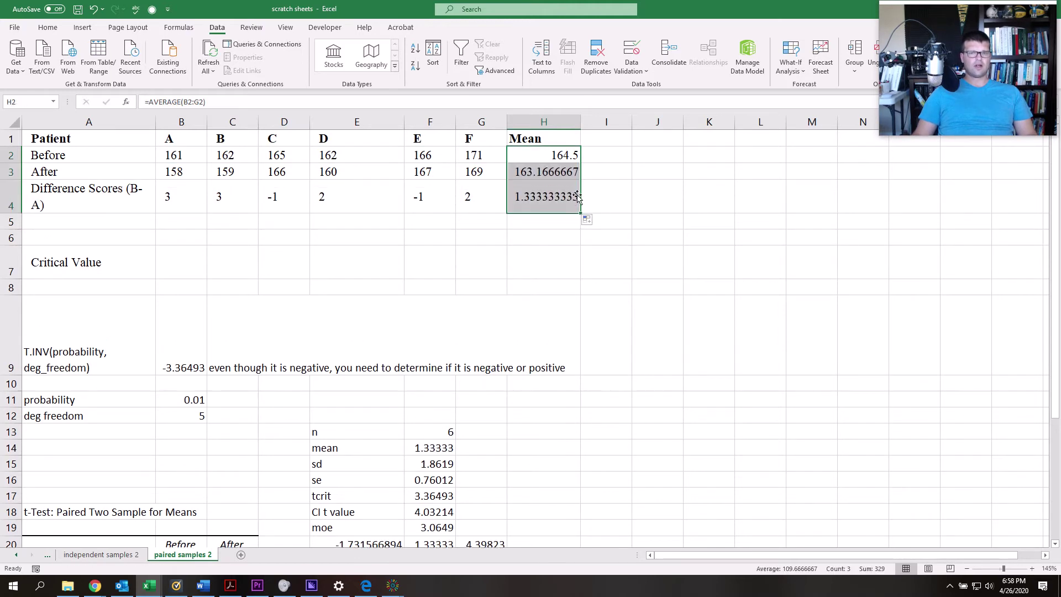
# Compare the Before, After and Difference Scores means in the Mean column, and restore the side-by-side layout with the Word worksheet.
pyautogui.click(554, 160)
pyautogui.click(551, 175)
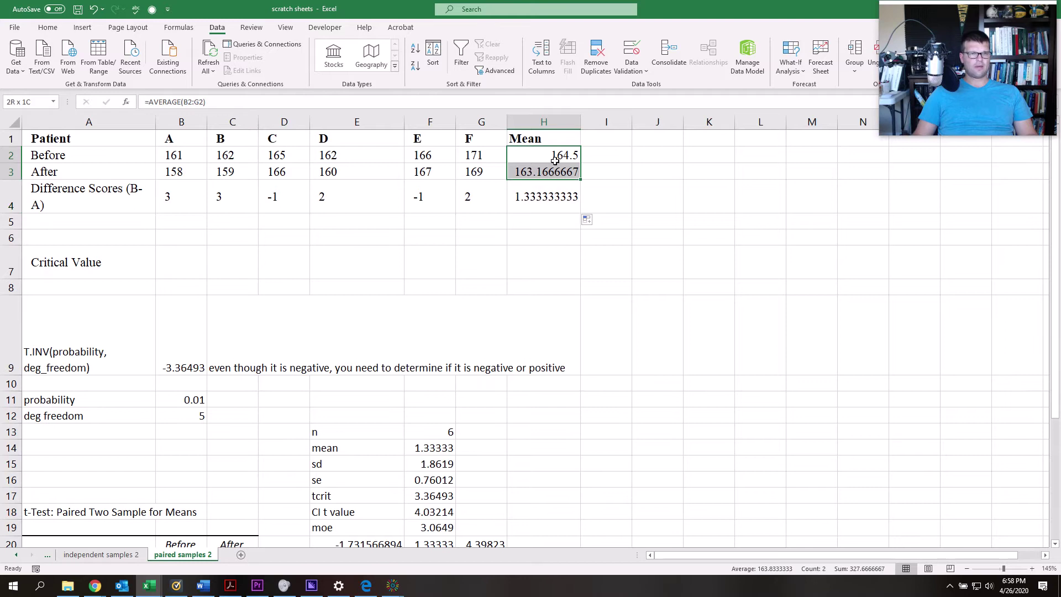
pyautogui.click(555, 161)
pyautogui.click(551, 175)
pyautogui.click(555, 202)
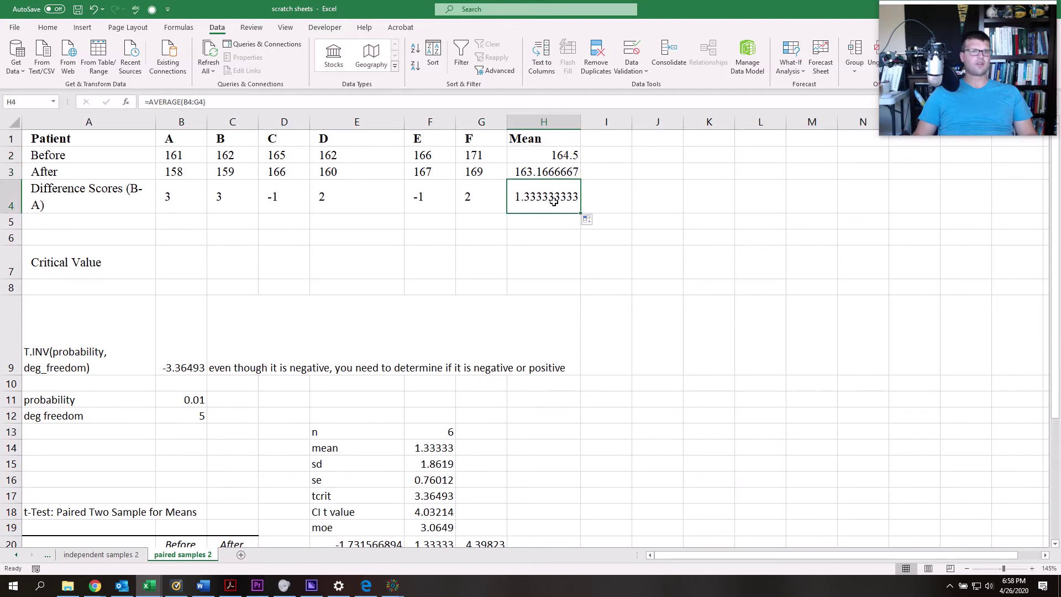
pyautogui.moveTo(673, 5); pyautogui.dragTo(1060, 210)
pyautogui.click(797, 230)
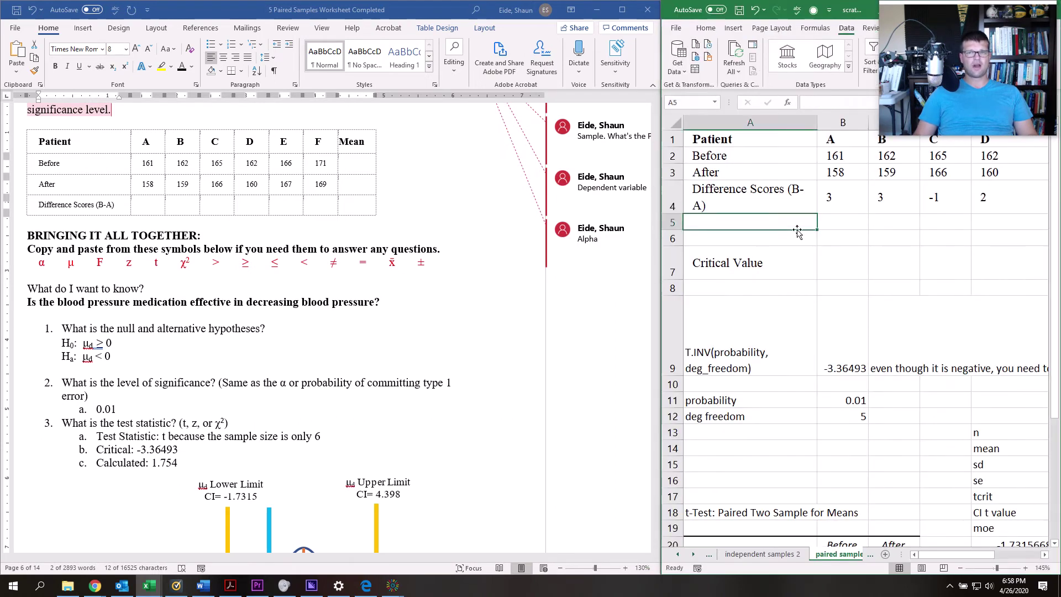
pyautogui.moveTo(952, 560); pyautogui.dragTo(1004, 560)
pyautogui.moveTo(968, 158); pyautogui.dragTo(968, 197)
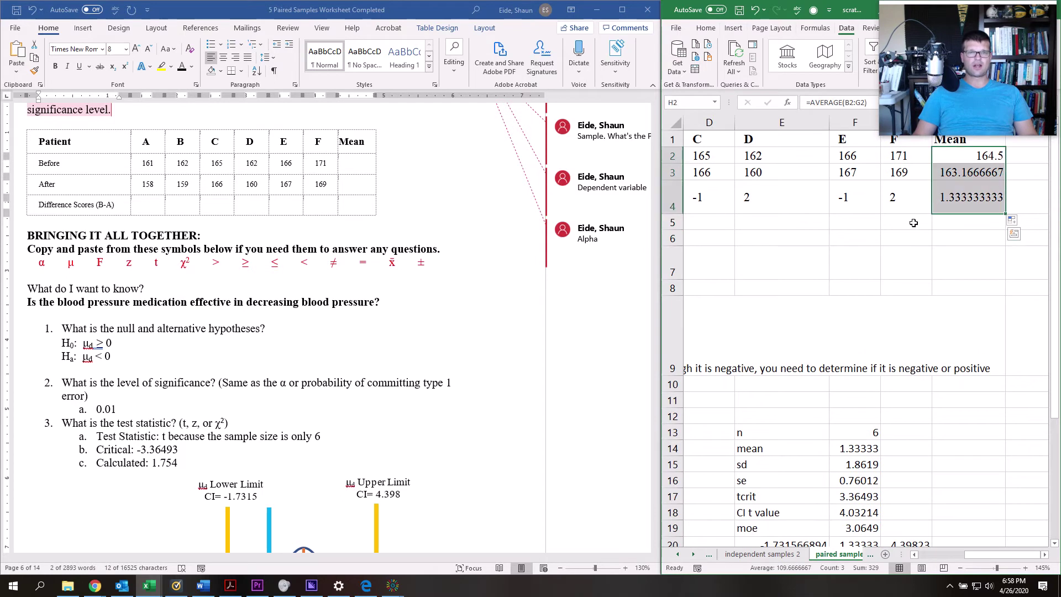
pyautogui.click(960, 198)
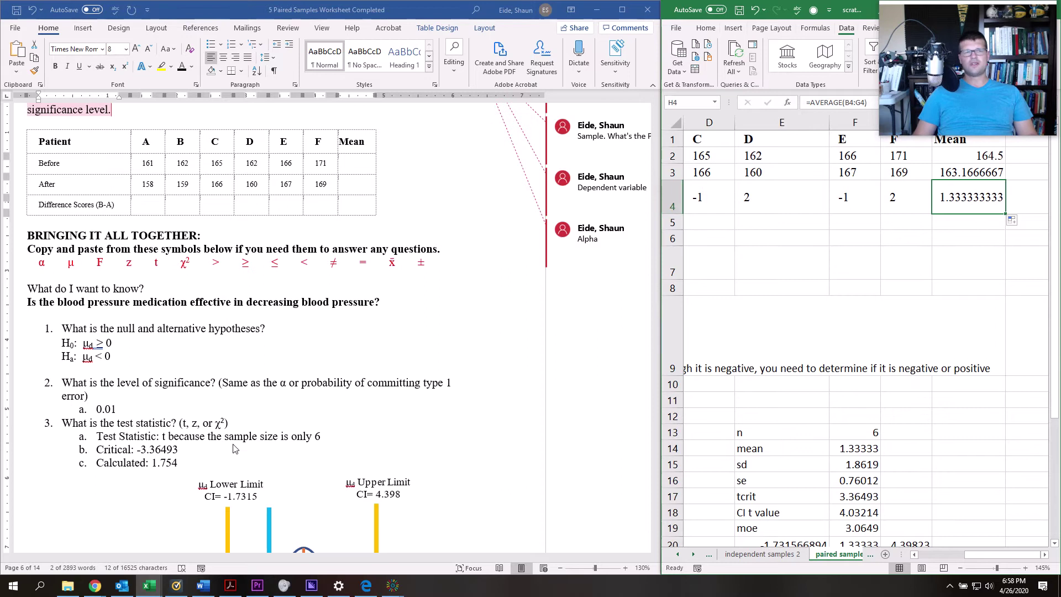
# After the null hypothesis, add "the mean of the difference scores for the individuals participating in the drug study is great than or equal to 0".
pyautogui.click(83, 350)
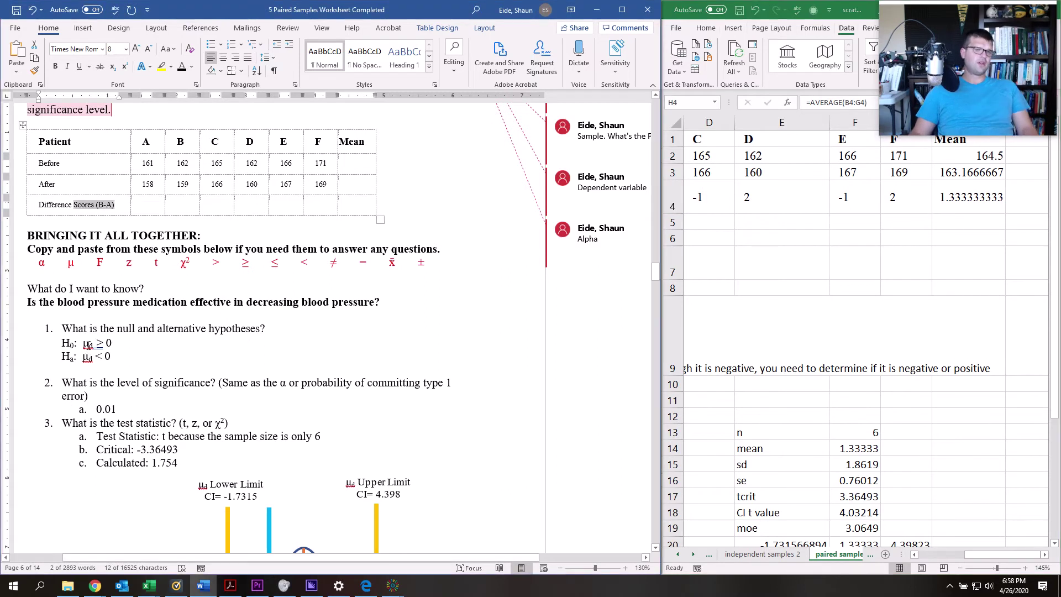
pyautogui.click(118, 349)
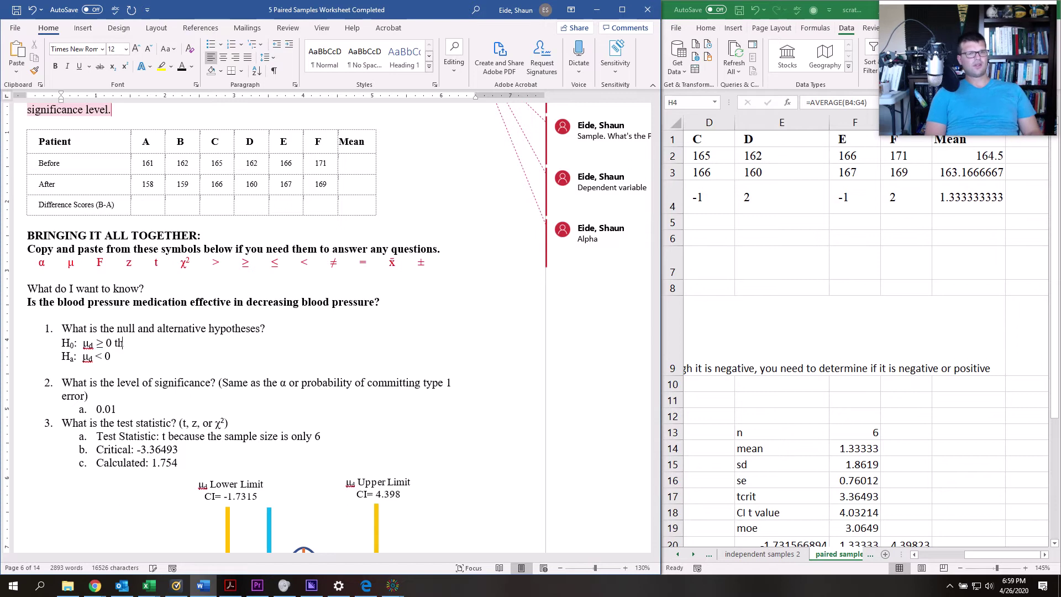
pyautogui.write('the mean of ')
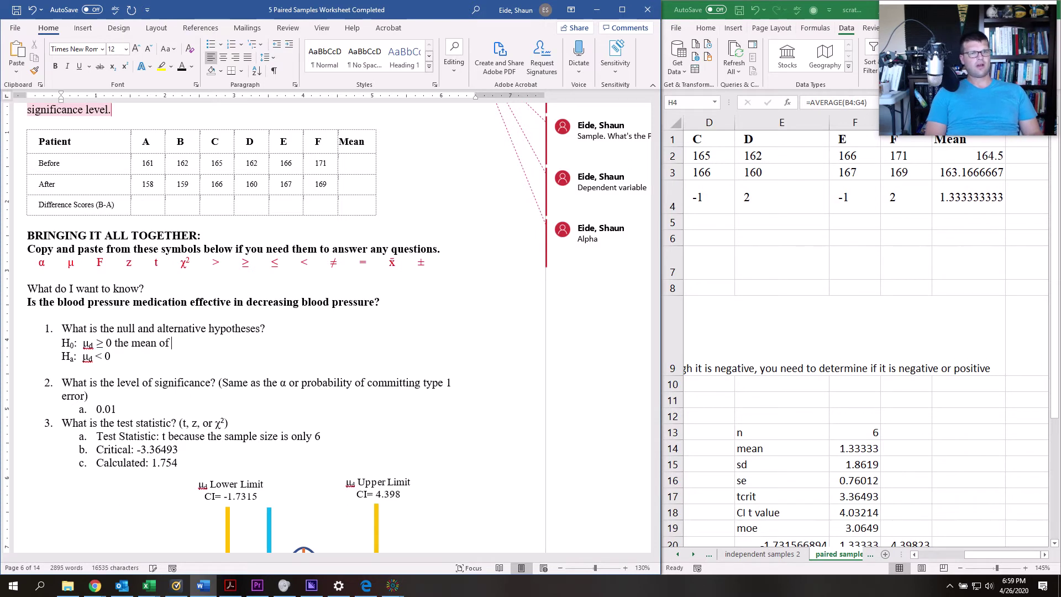
pyautogui.write('the differen')
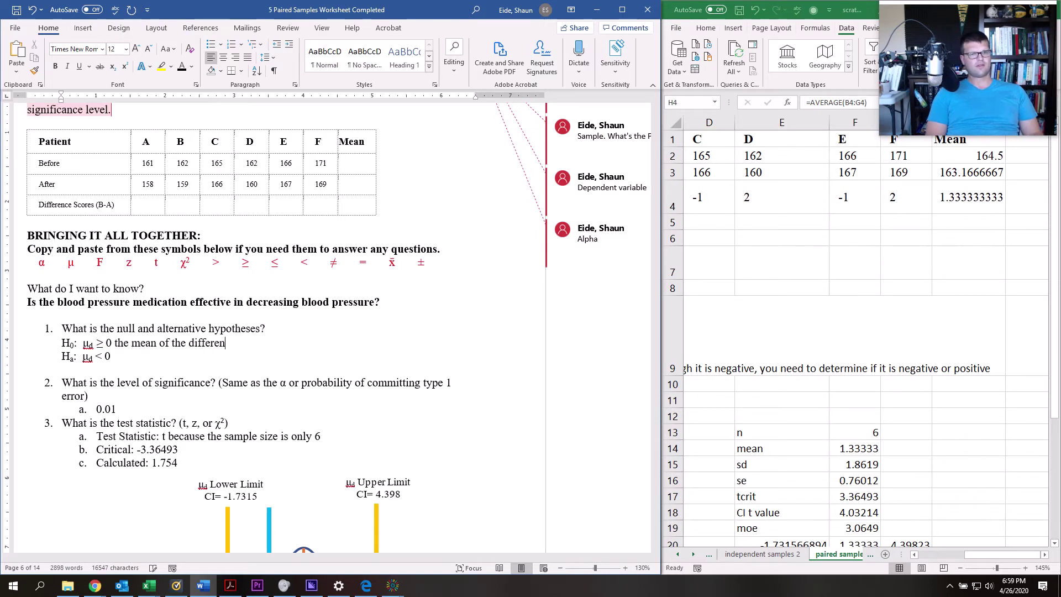
pyautogui.write('ce scores for the ')
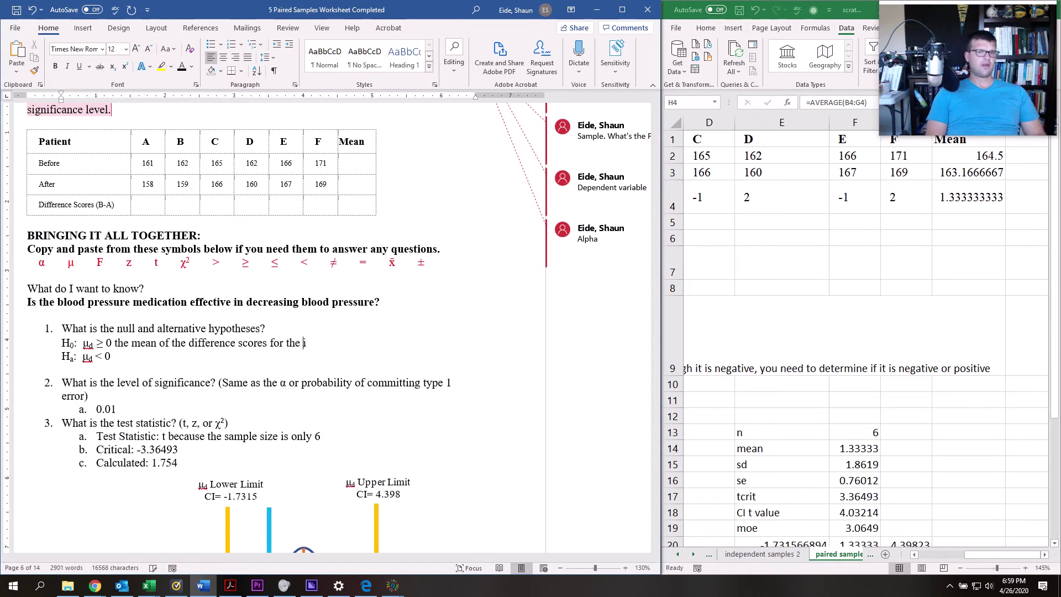
pyautogui.write('ind')
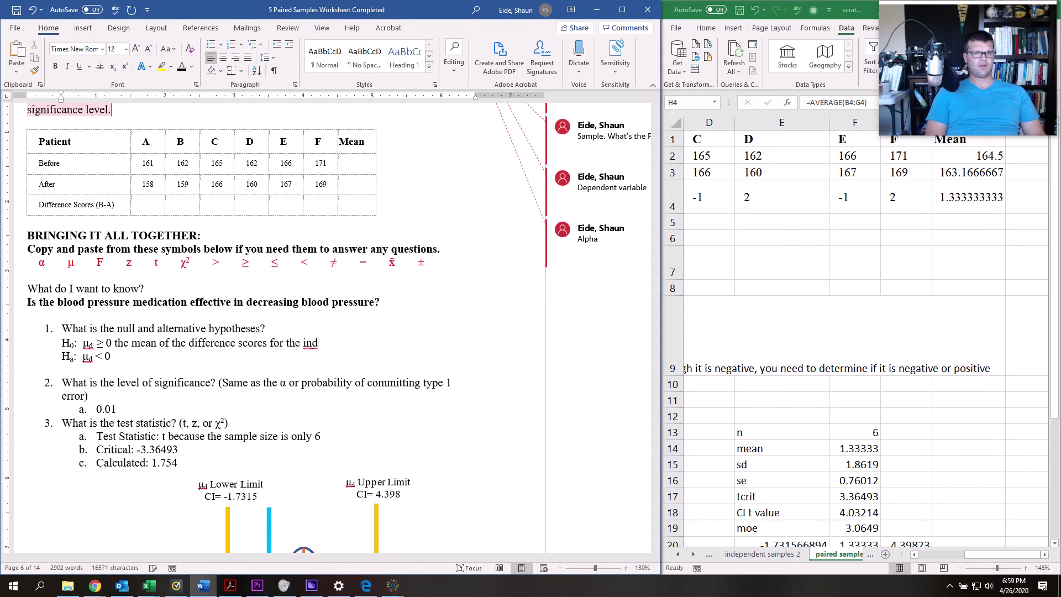
pyautogui.write('ividuals ')
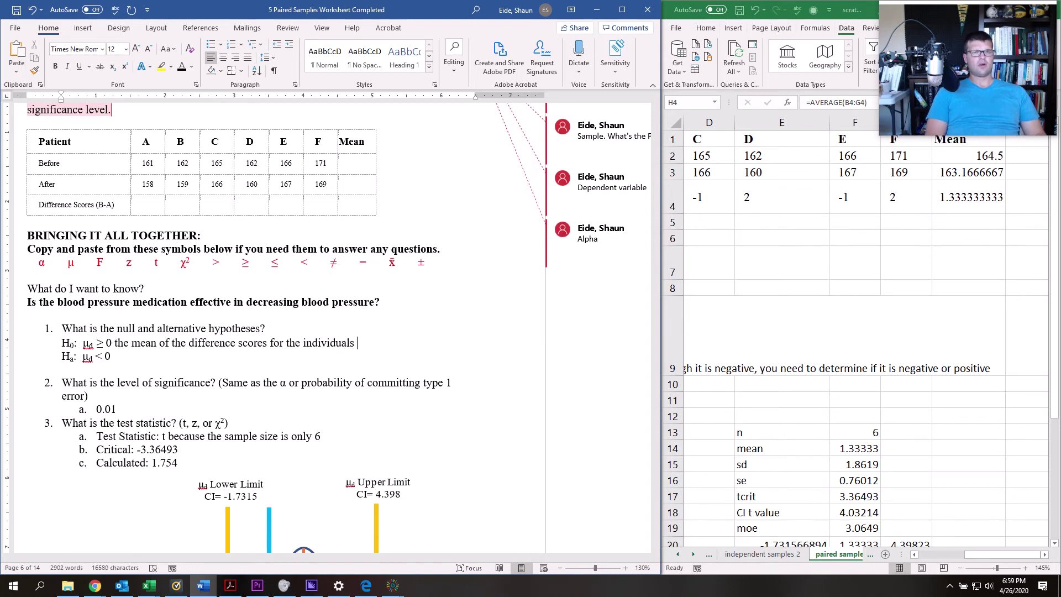
pyautogui.write('viduals being')
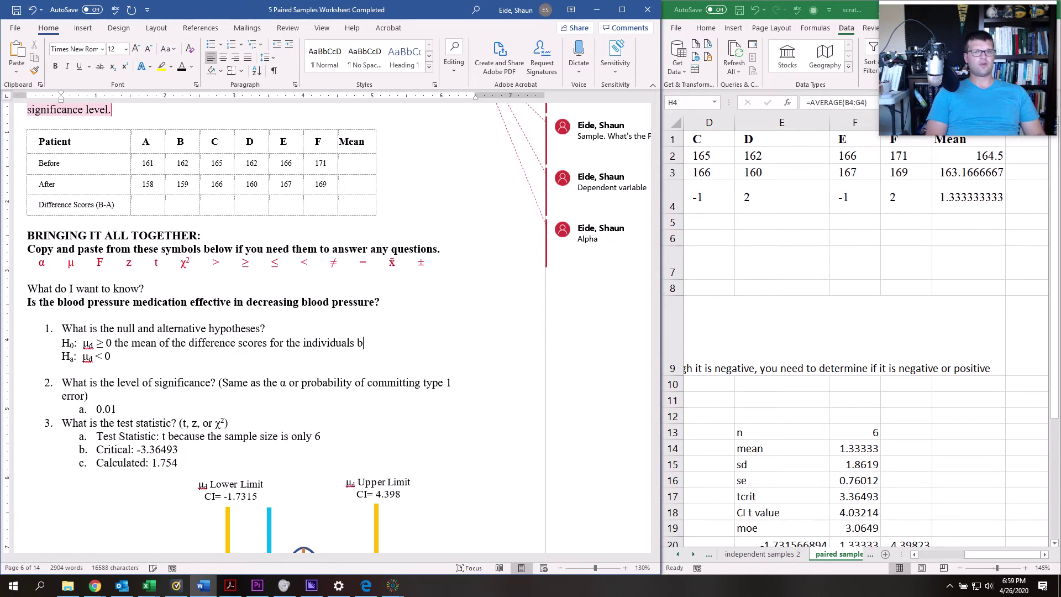
pyautogui.press('BackSpace')
pyautogui.write('participat')
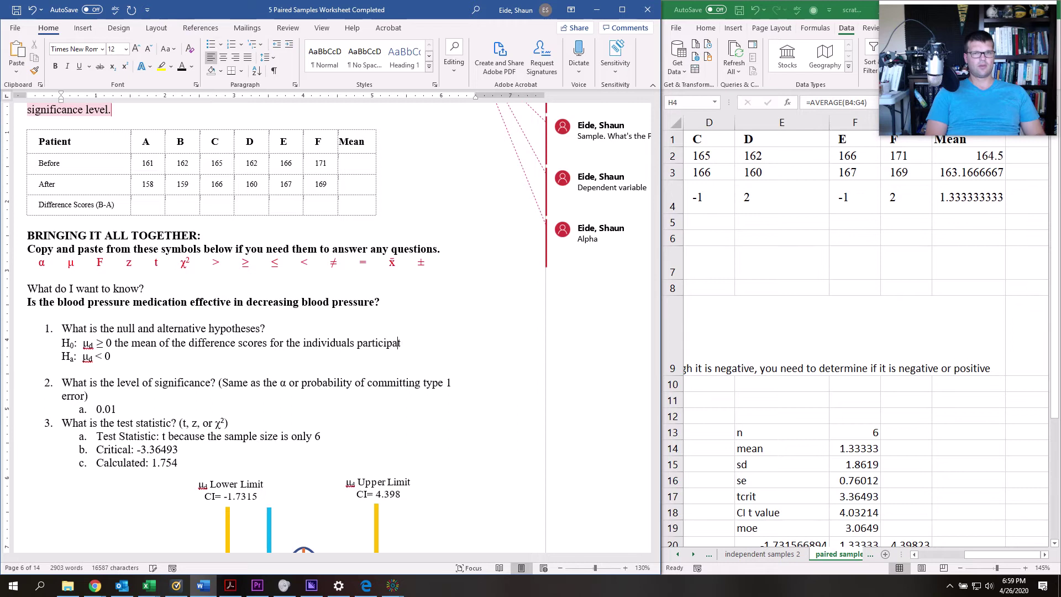
pyautogui.write('ing in the drug study is gr')
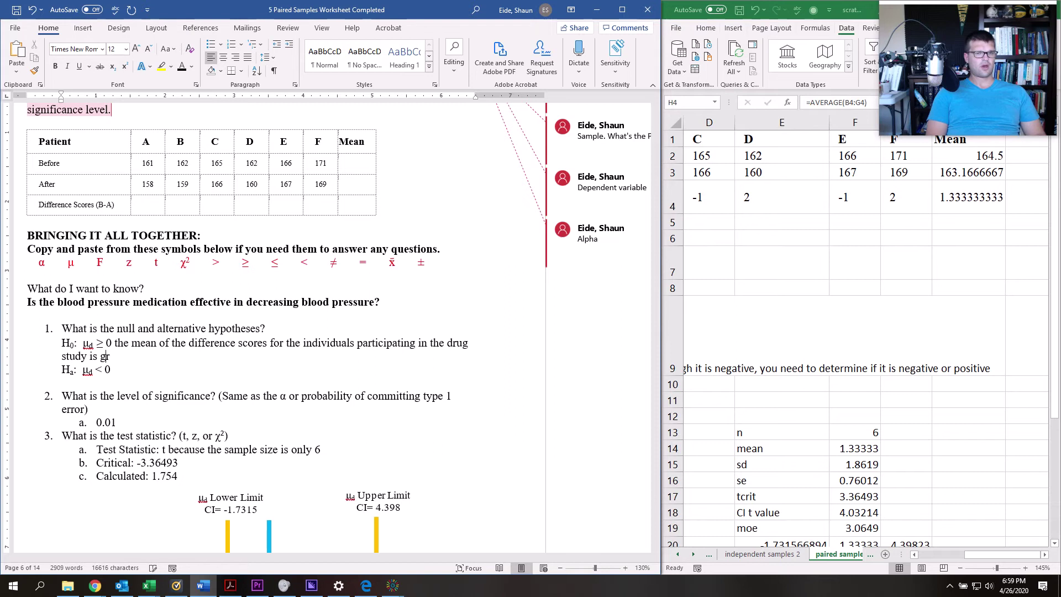
pyautogui.write('eat than or e')
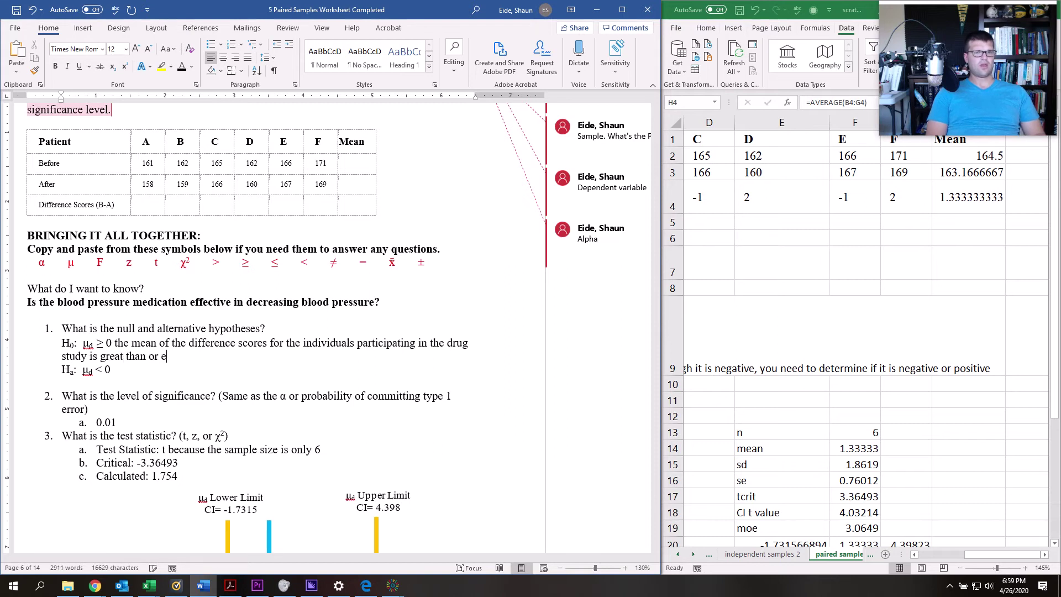
pyautogui.write('qual to 0')
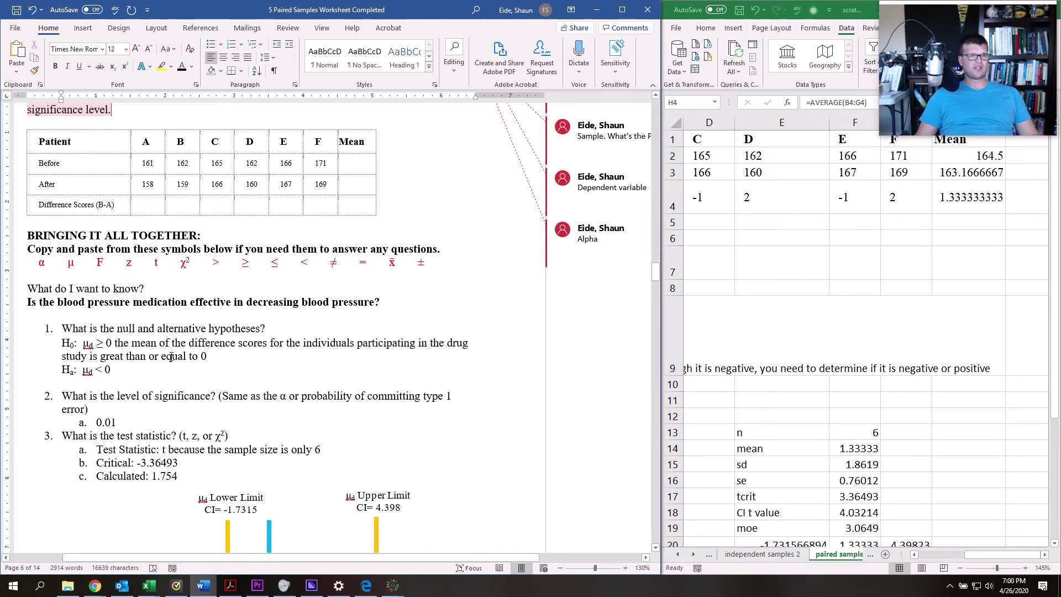
# Copy the null hypothesis explanation after Ha, reword its ending to "is less than 0", and correct "great" to "greater" in the H0 line.
pyautogui.scroll(2, 169, 338)
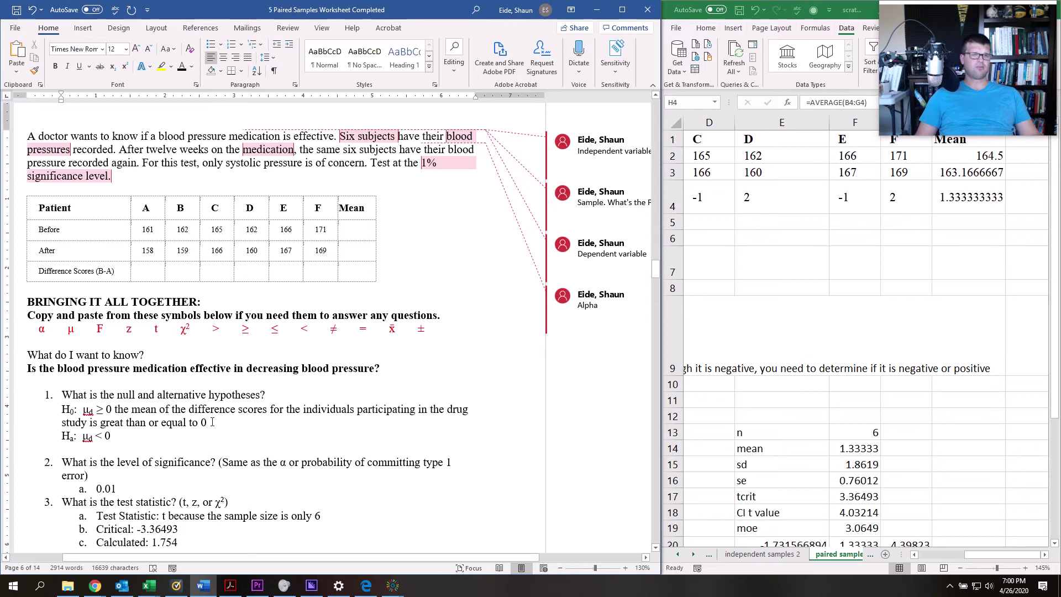
pyautogui.moveTo(212, 422); pyautogui.dragTo(115, 410)
pyautogui.hotkey('ctrl', 'c')
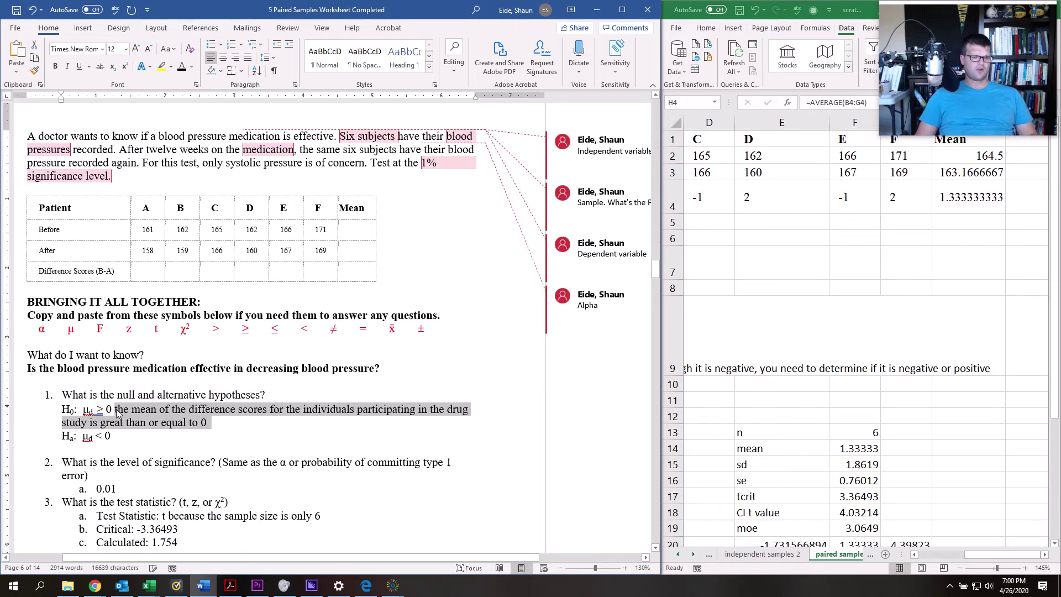
pyautogui.click(124, 436)
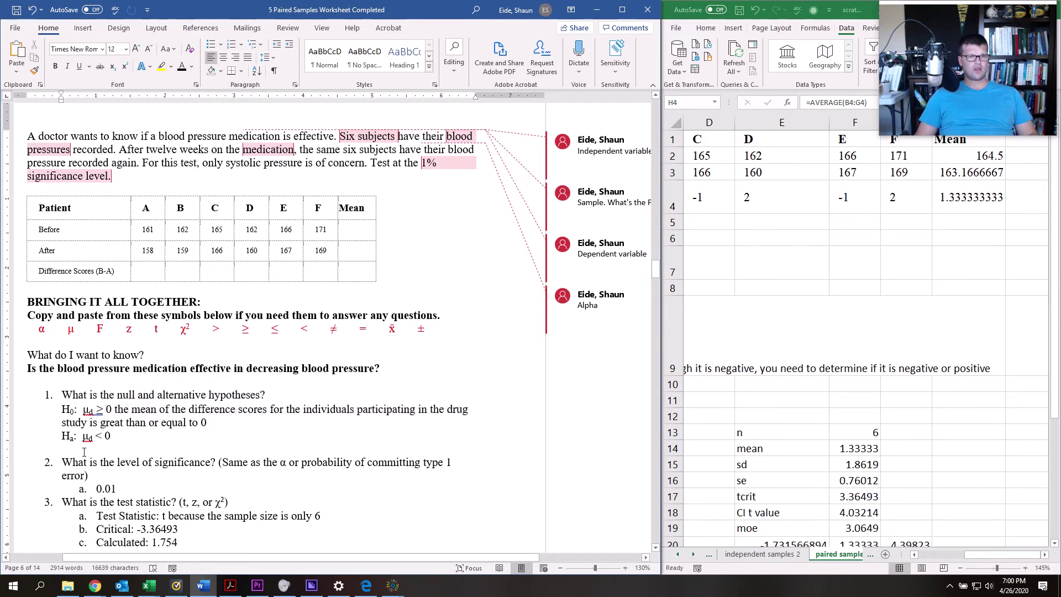
pyautogui.hotkey('ctrl', 'v')
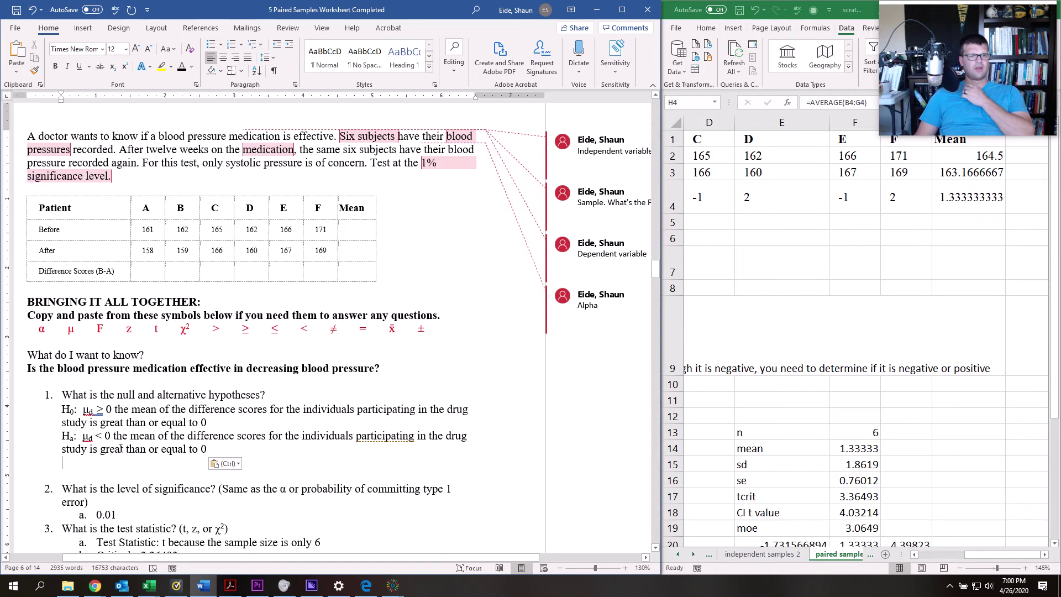
pyautogui.moveTo(101, 449); pyautogui.dragTo(198, 451)
pyautogui.write('less tha')
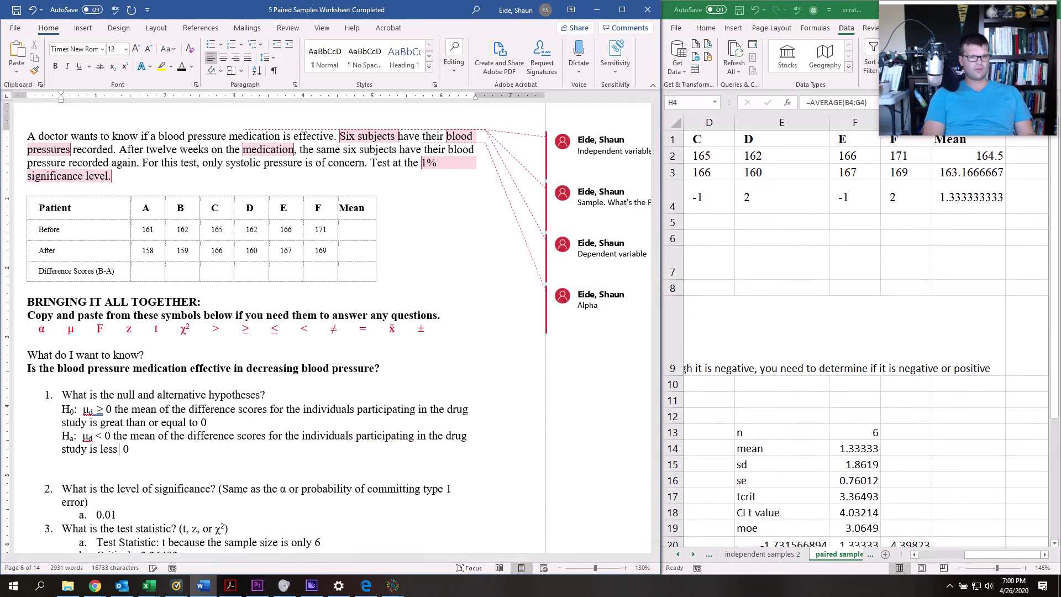
pyautogui.write('n ')
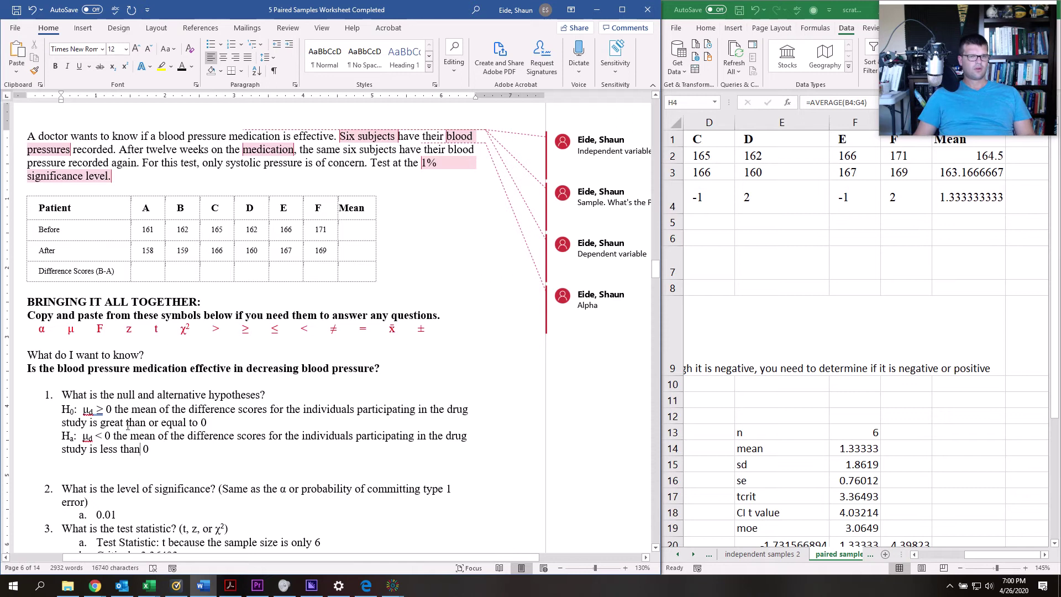
pyautogui.write('er')
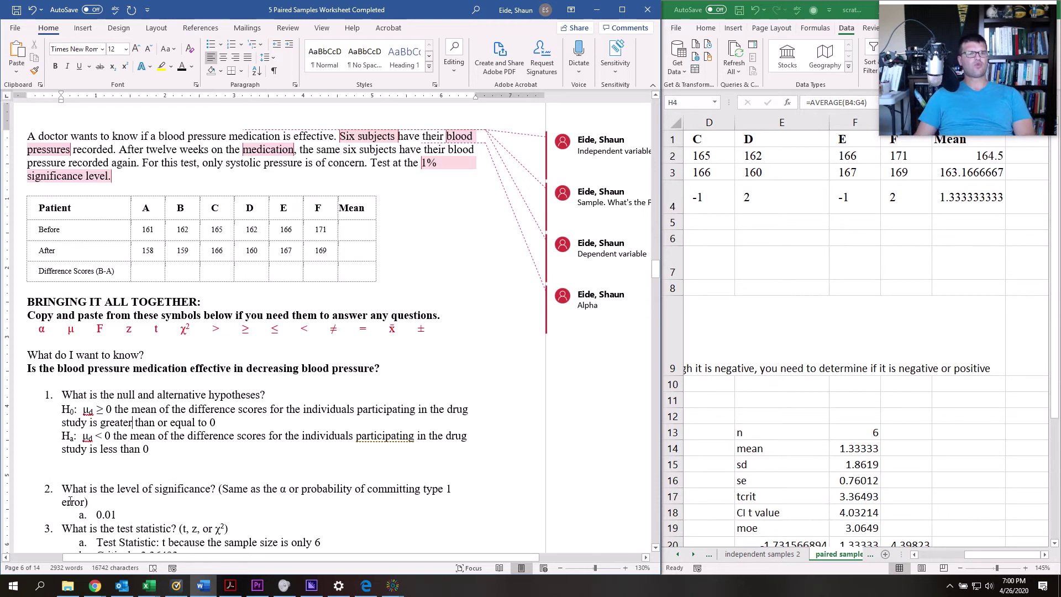
# Paste the Excel Before, After and Difference Scores values with their means over the matching rows of the Word patient table.
pyautogui.scroll(1, 230, 199)
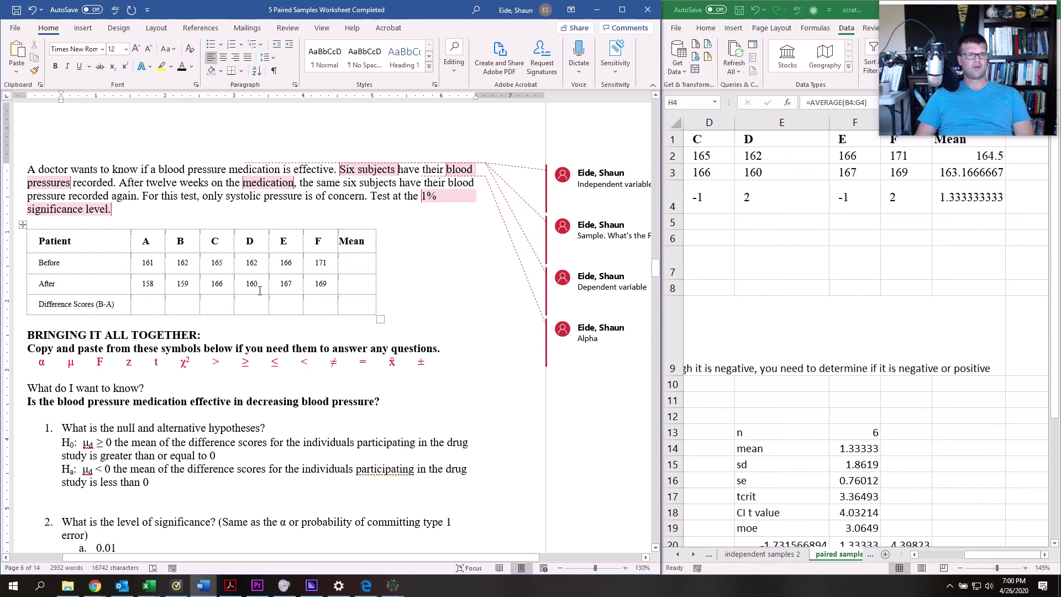
pyautogui.click(136, 307)
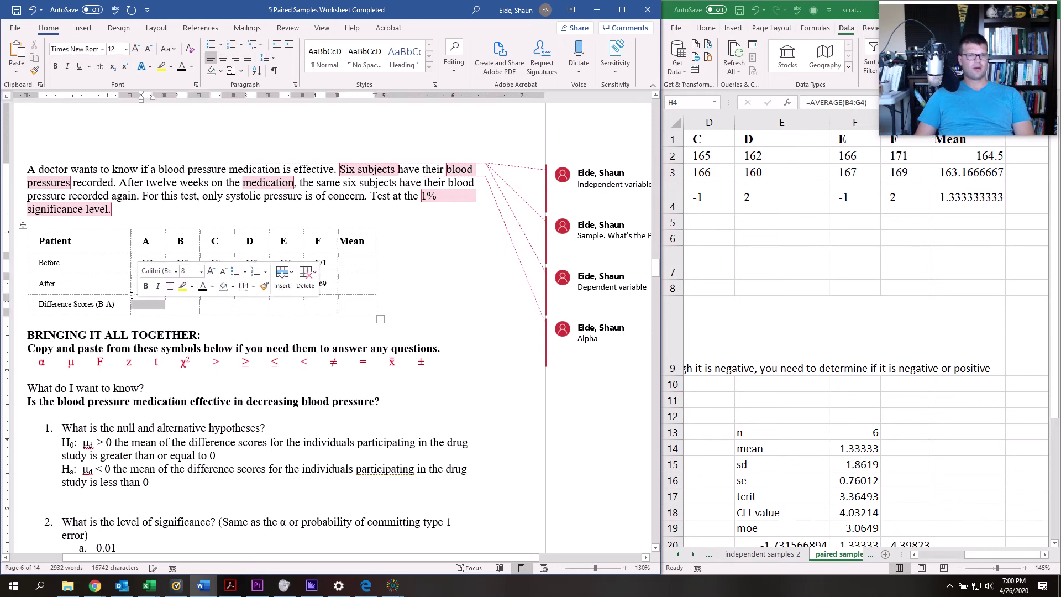
pyautogui.moveTo(74, 262); pyautogui.dragTo(365, 314)
pyautogui.hotkey('ctrl', 'v')
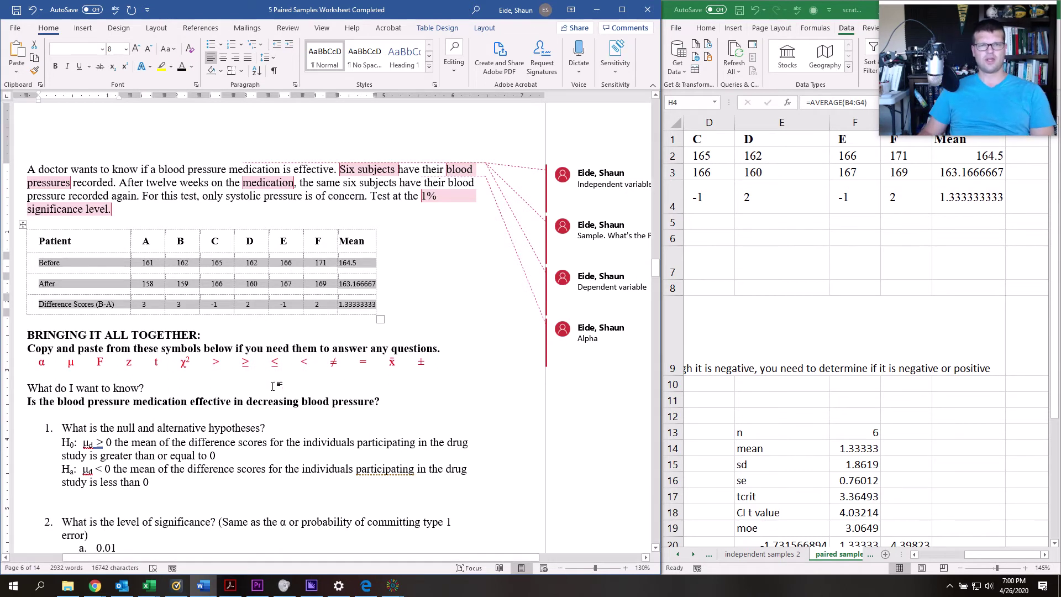
# Examine the difference scores of patients A to F in the table against the hypotheses and the test statistic answers.
pyautogui.scroll(-5, 215, 419)
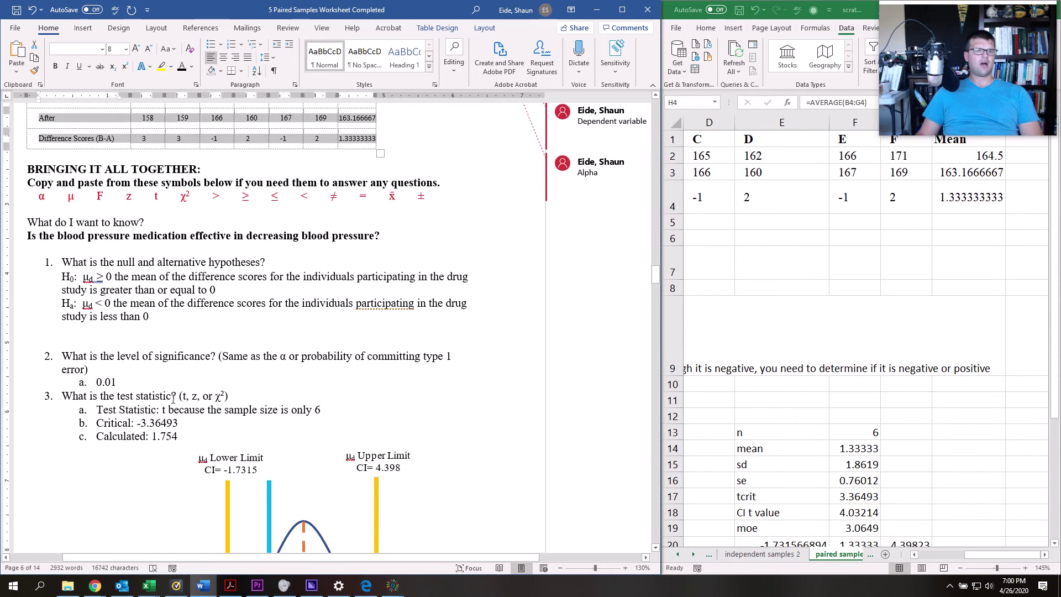
pyautogui.click(169, 342)
pyautogui.scroll(7, 170, 342)
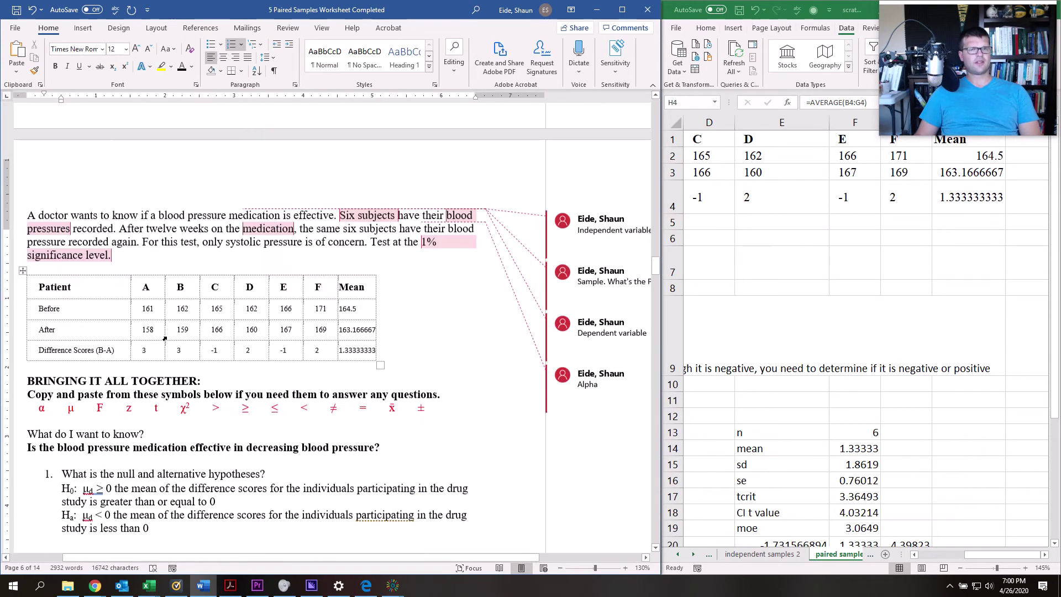
pyautogui.scroll(-8, 156, 365)
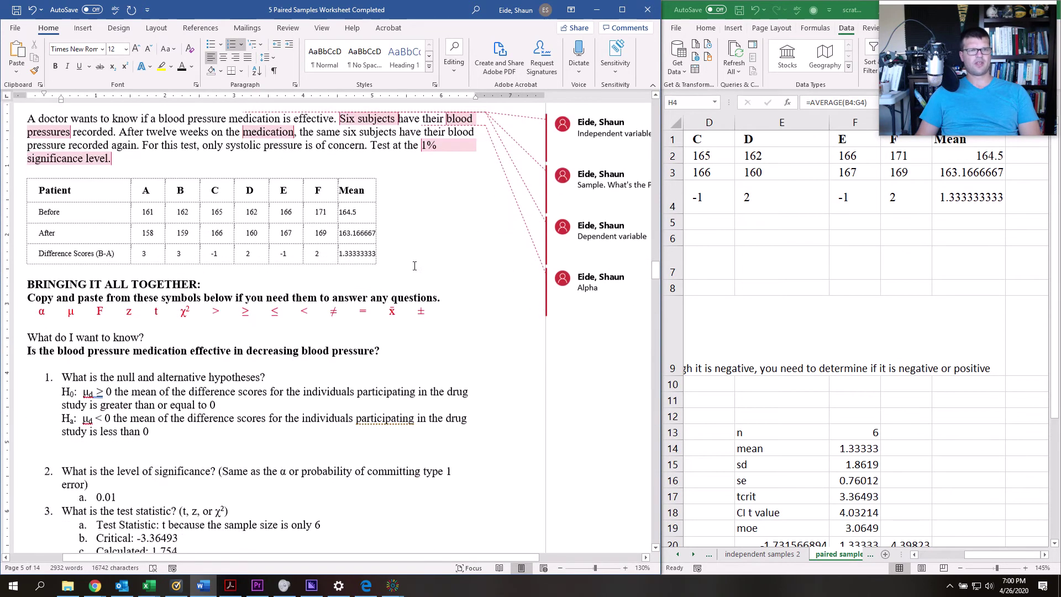
pyautogui.click(126, 365)
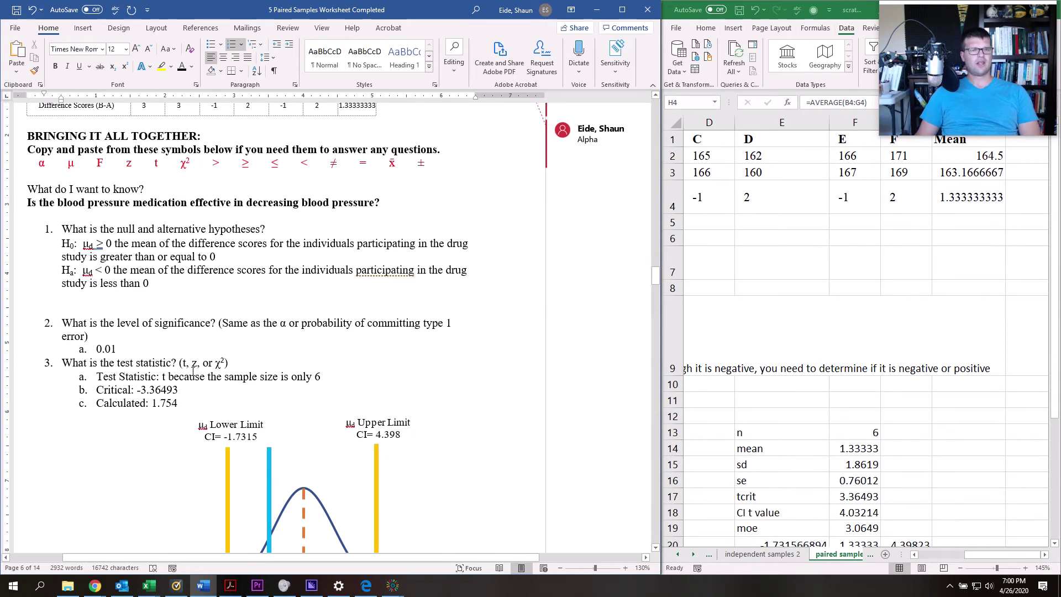
pyautogui.scroll(7, 193, 371)
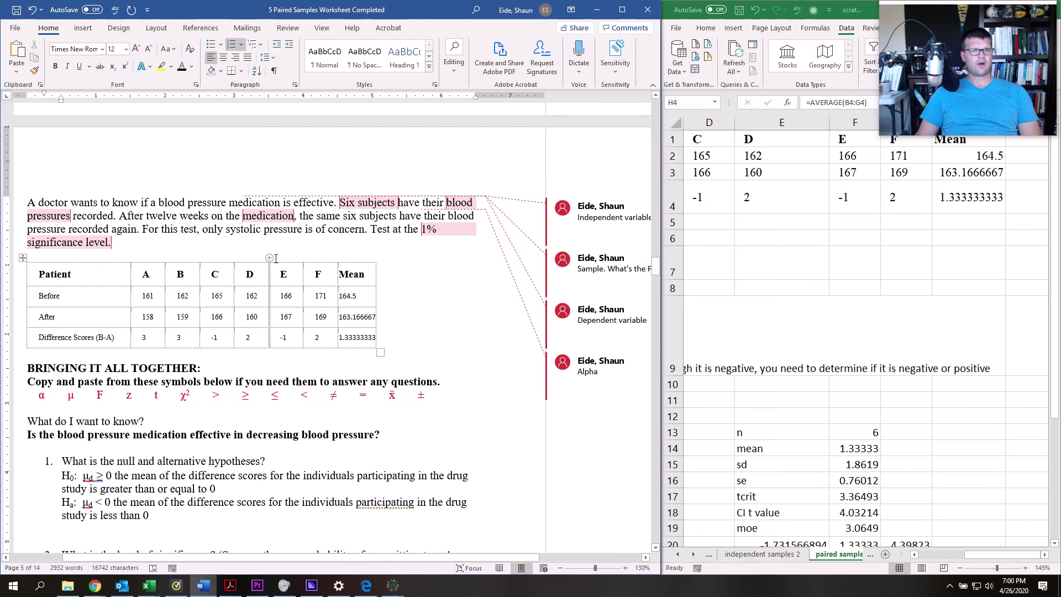
pyautogui.click(139, 339)
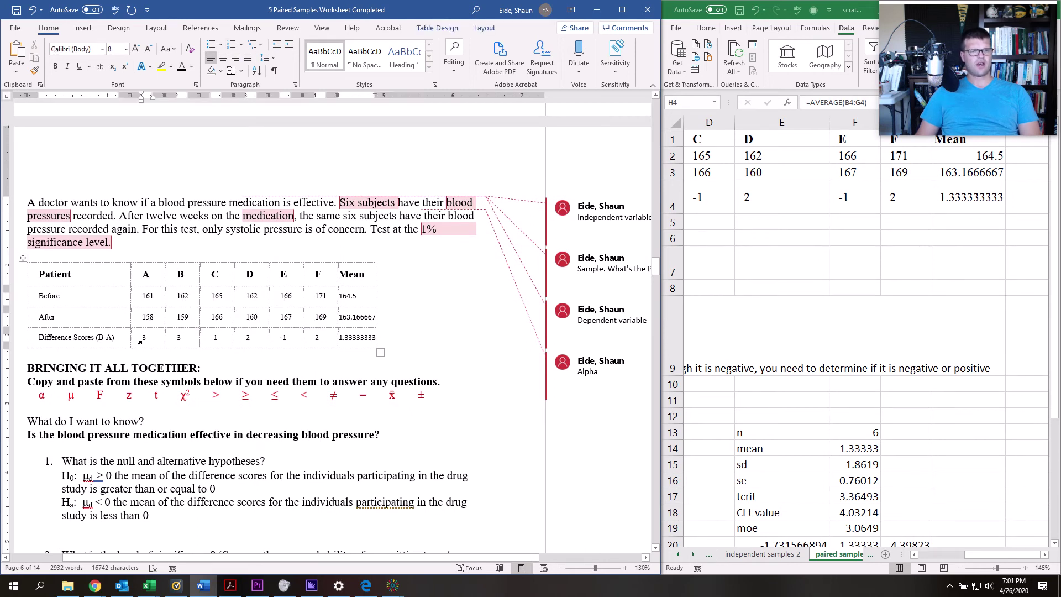
pyautogui.moveTo(143, 339); pyautogui.dragTo(307, 338)
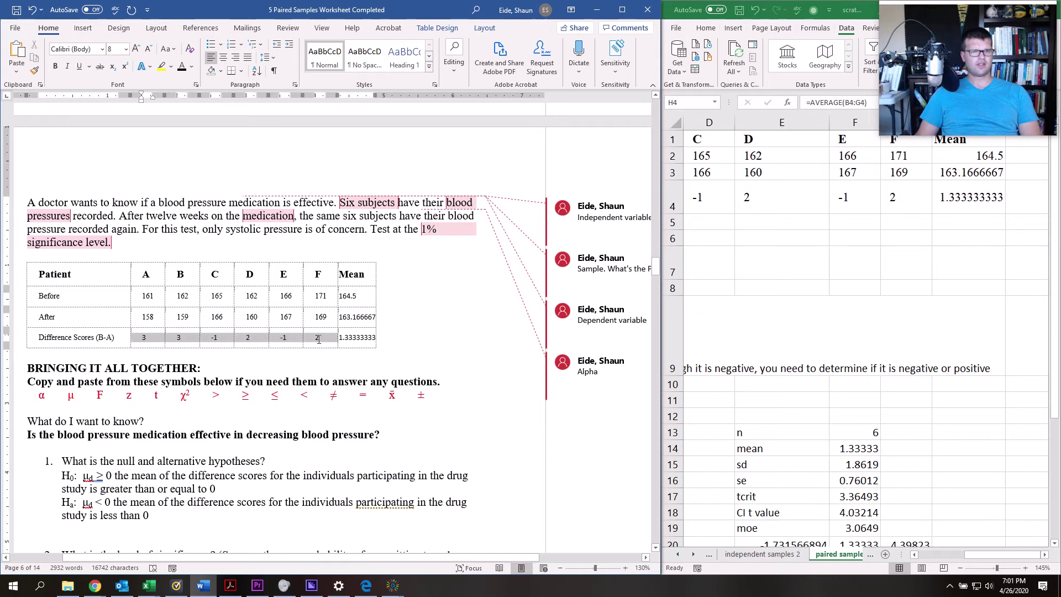
pyautogui.scroll(-5, 309, 346)
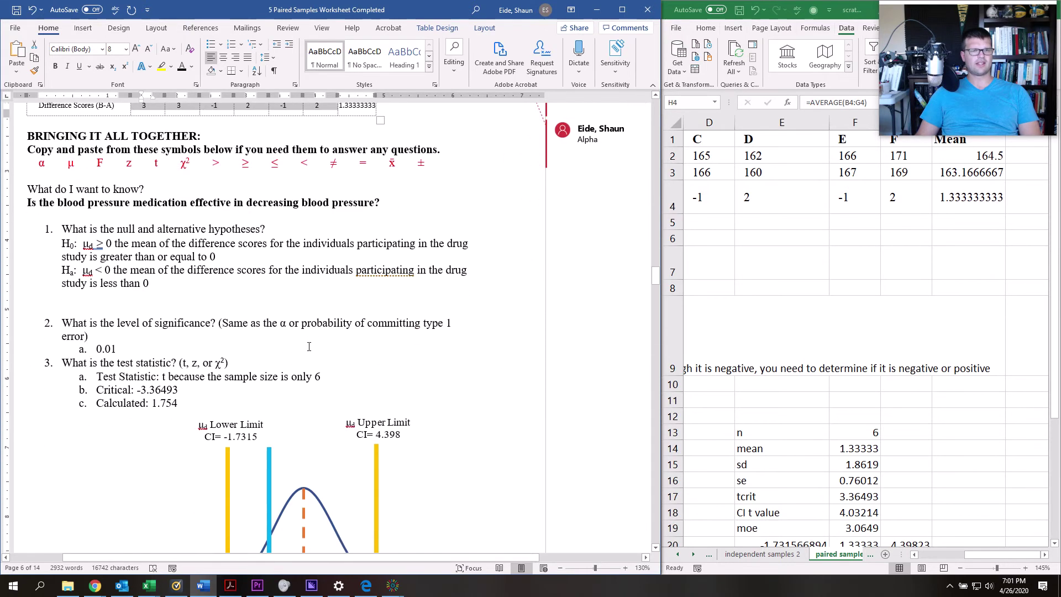
# Insert "df=5" in lower case as list item b under question 3, directly after the test statistic answer.
pyautogui.click(329, 389)
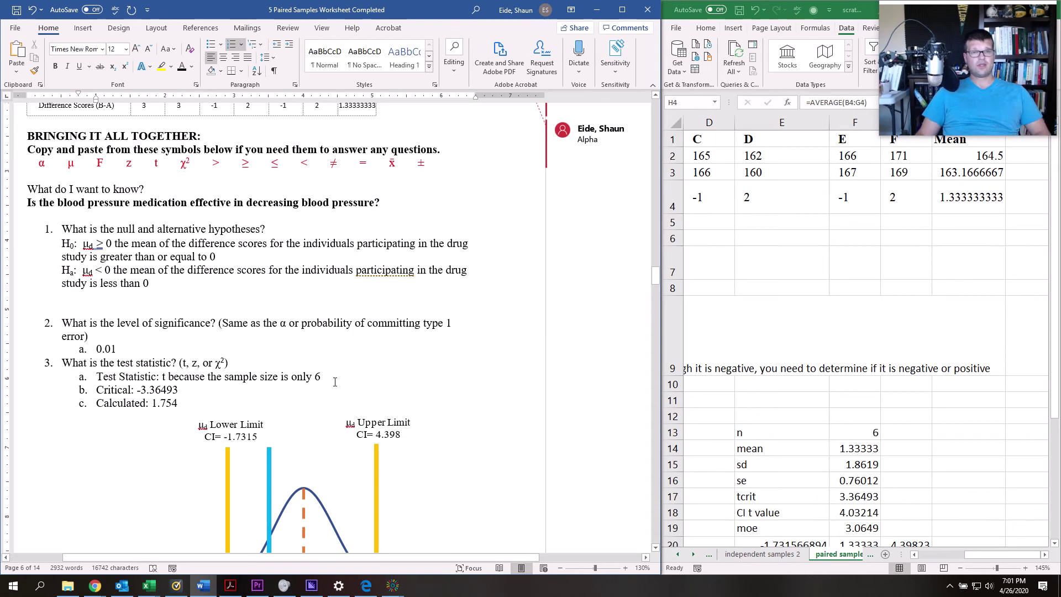
pyautogui.click(335, 381)
pyautogui.press('Return')
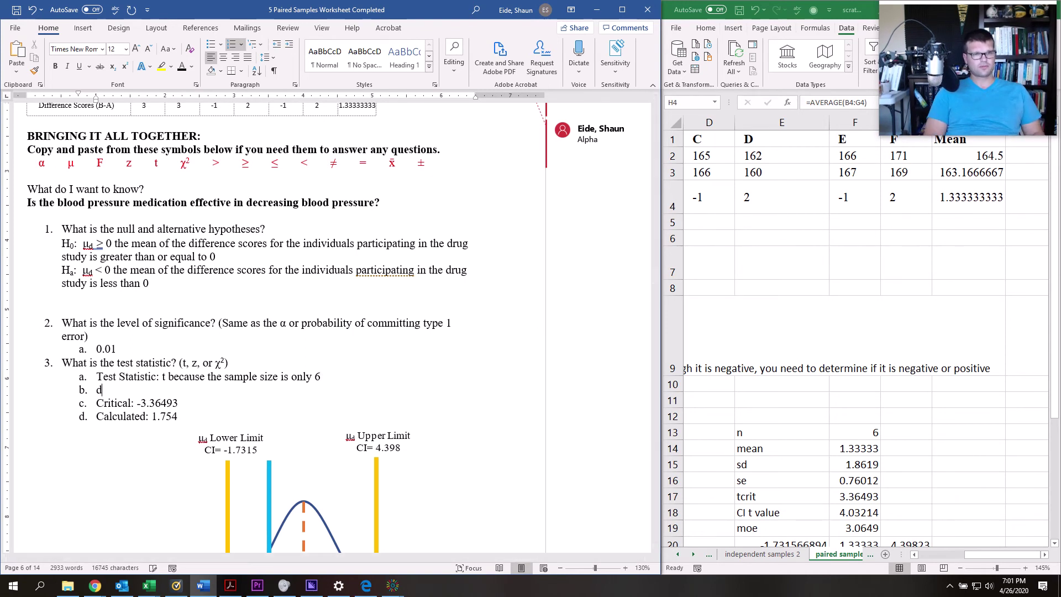
pyautogui.write('df=')
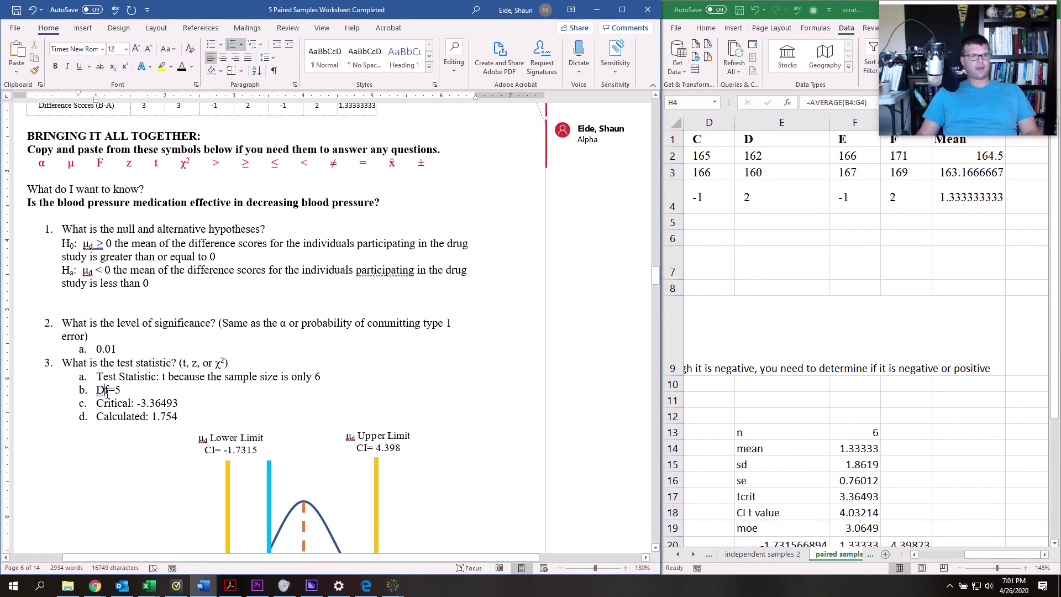
pyautogui.press('BackSpace')
pyautogui.write('d')
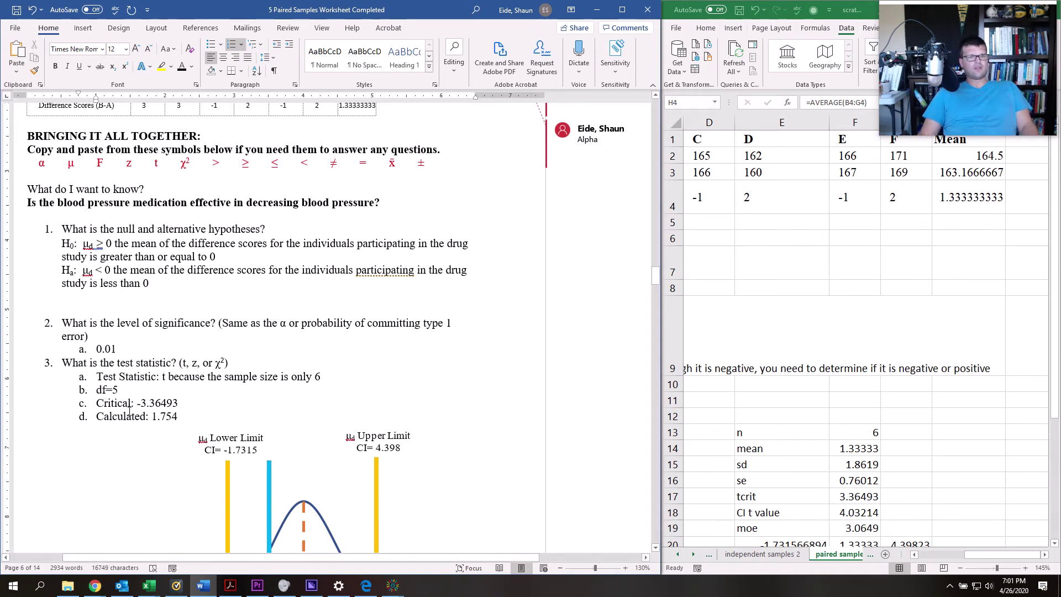
pyautogui.click(808, 223)
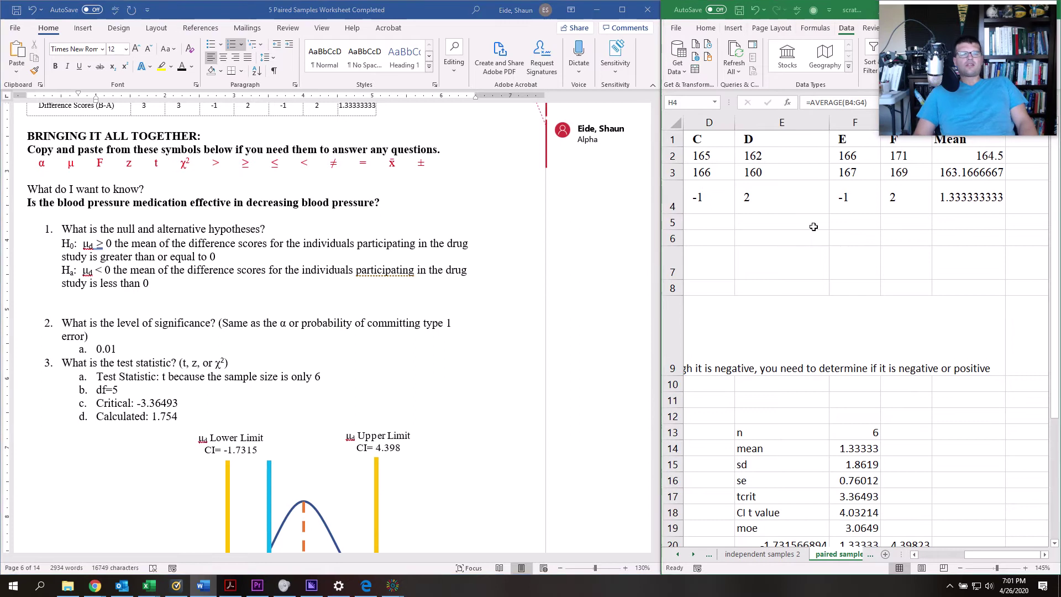
# Maximize the scratch sheets workbook so the paired samples 2 sheet fills the screen.
pyautogui.click(782, 255)
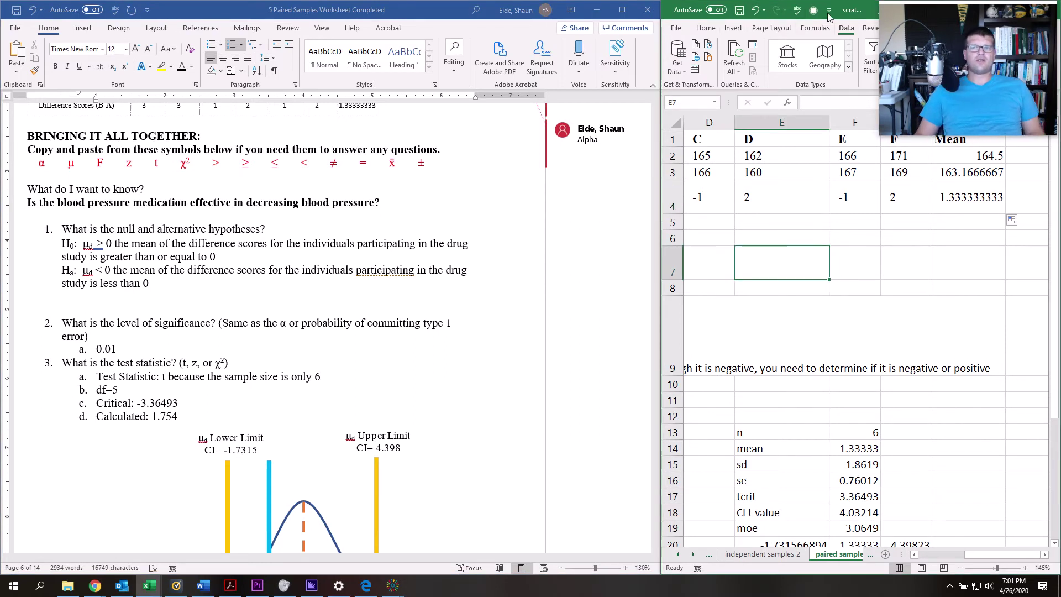
pyautogui.moveTo(873, 16); pyautogui.dragTo(425, 71)
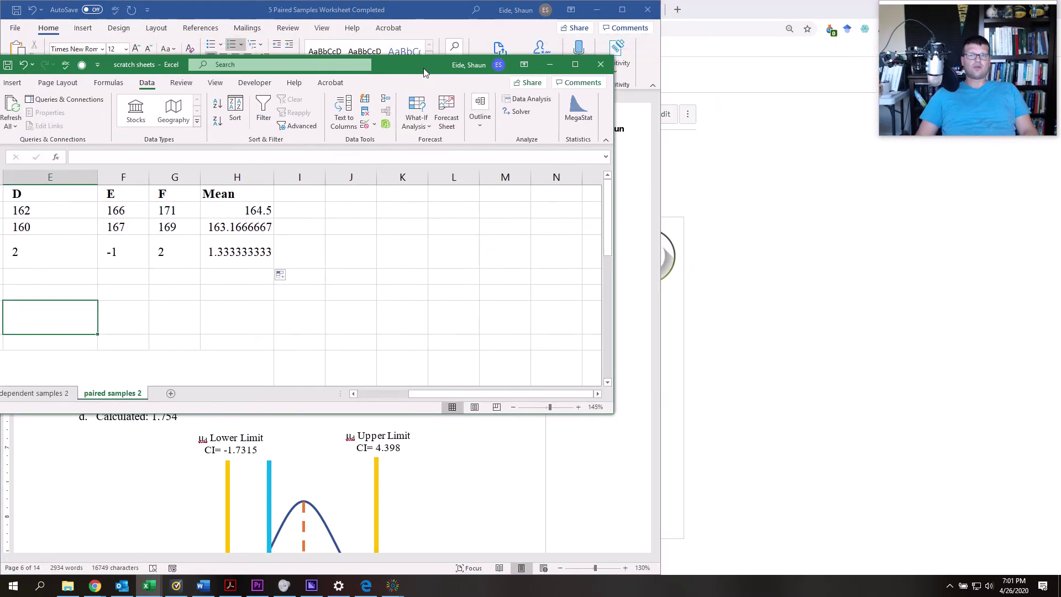
pyautogui.click(575, 64)
pyautogui.click(362, 355)
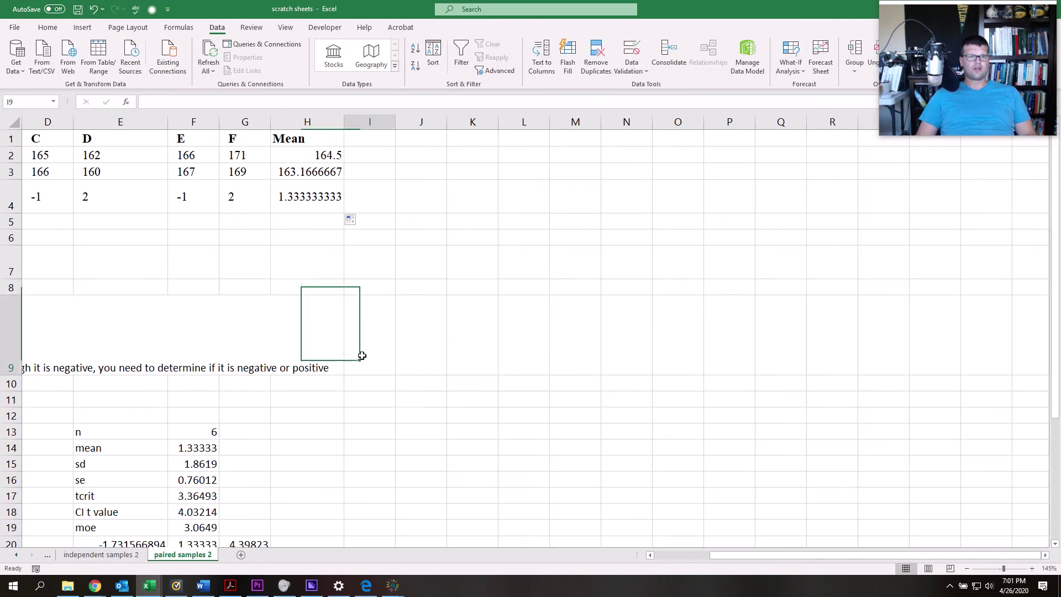
# Clear the existing paired t-test output in A18:C31, and place the workbook back beside the Word document.
pyautogui.moveTo(267, 429); pyautogui.dragTo(25, 400)
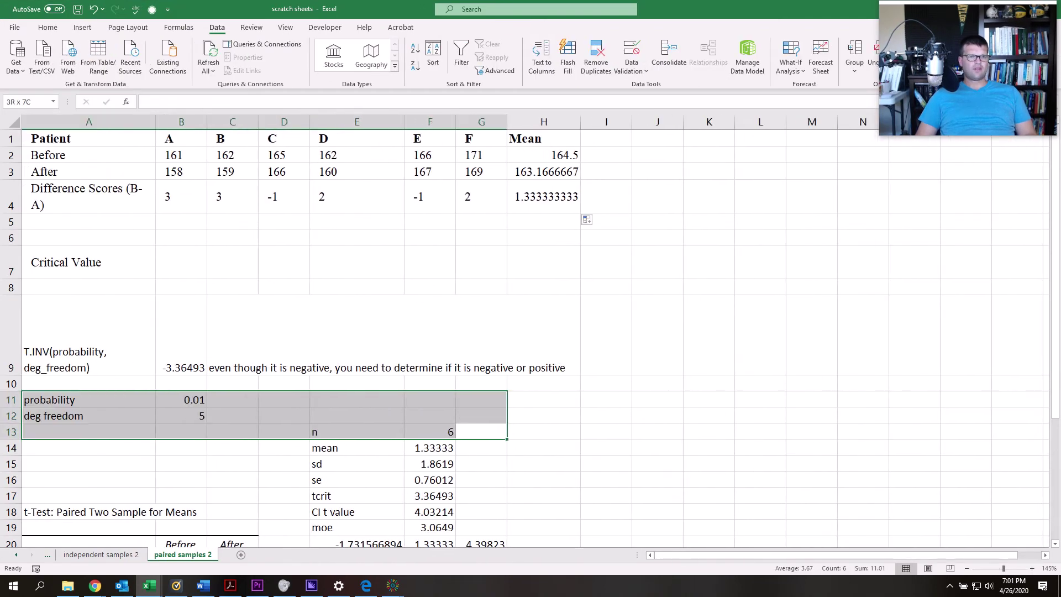
pyautogui.click(406, 264)
pyautogui.scroll(-4, 406, 260)
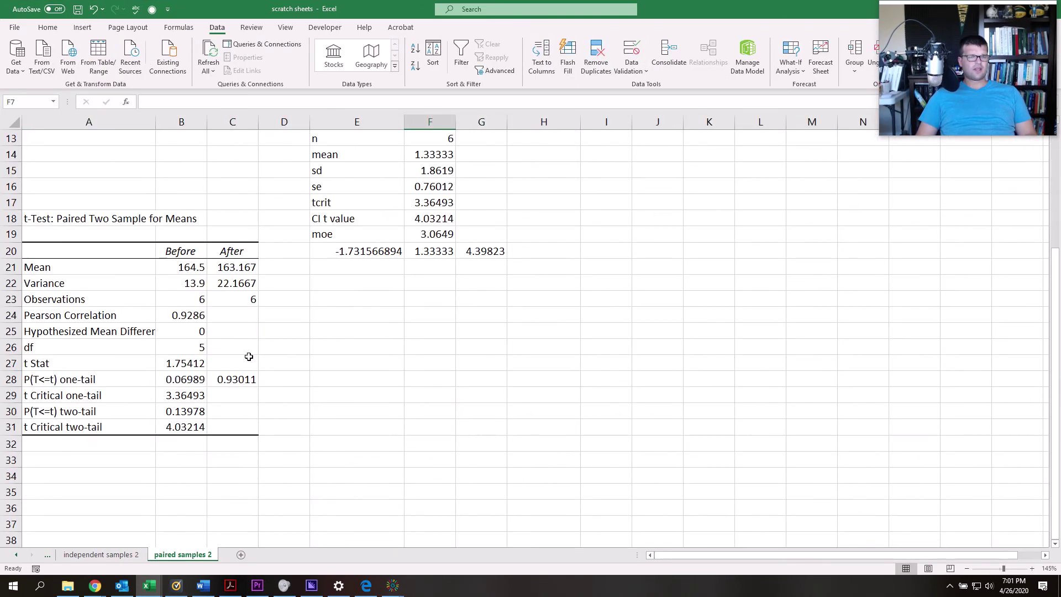
pyautogui.click(84, 220)
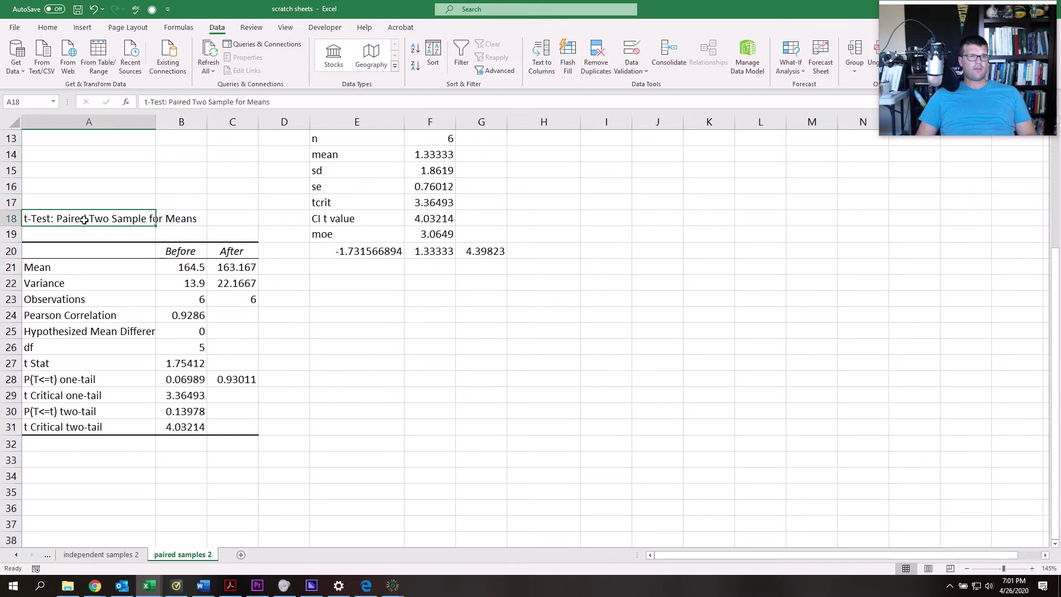
pyautogui.scroll(3, 84, 220)
pyautogui.scroll(-2, 84, 220)
pyautogui.moveTo(71, 263); pyautogui.dragTo(254, 478)
pyautogui.press('Delete')
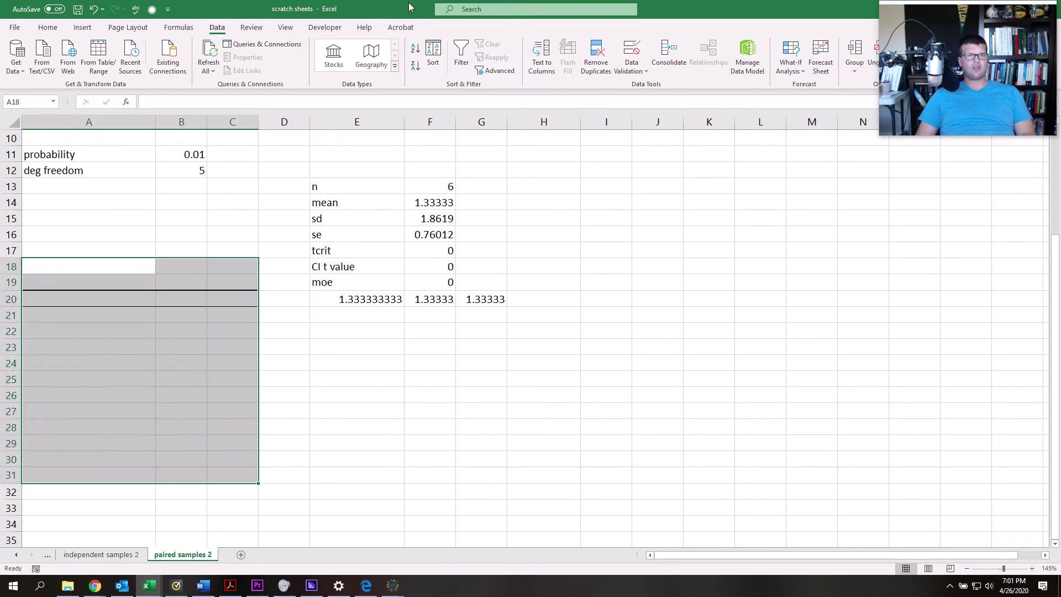
pyautogui.press('super+Down')
pyautogui.moveTo(680, 129); pyautogui.dragTo(1060, 222)
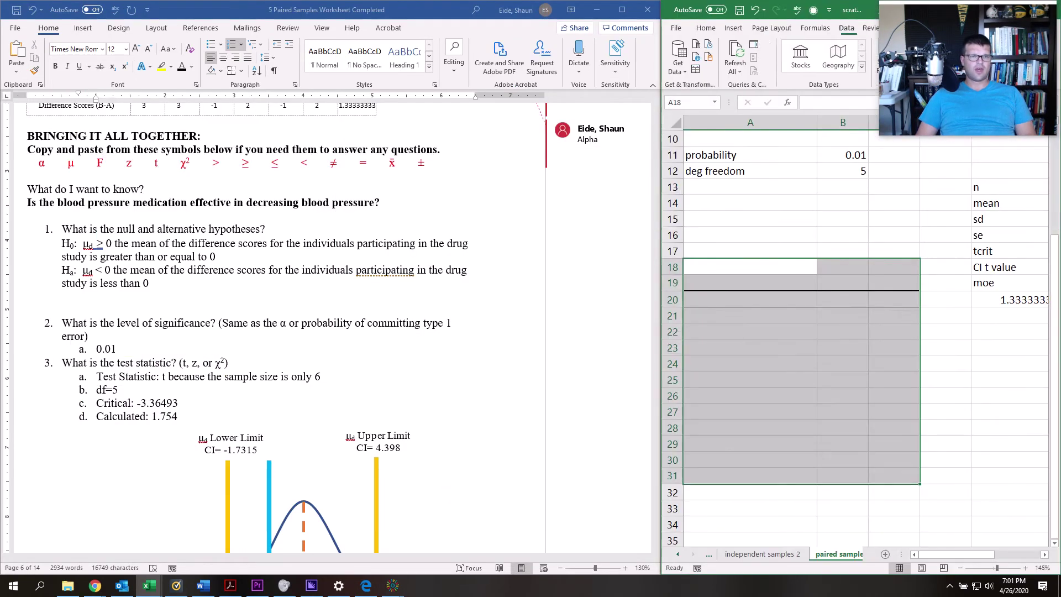
# Search the computer for "t chart" and open the Student's t Distribution PDF.
pyautogui.scroll(-3, 83, 530)
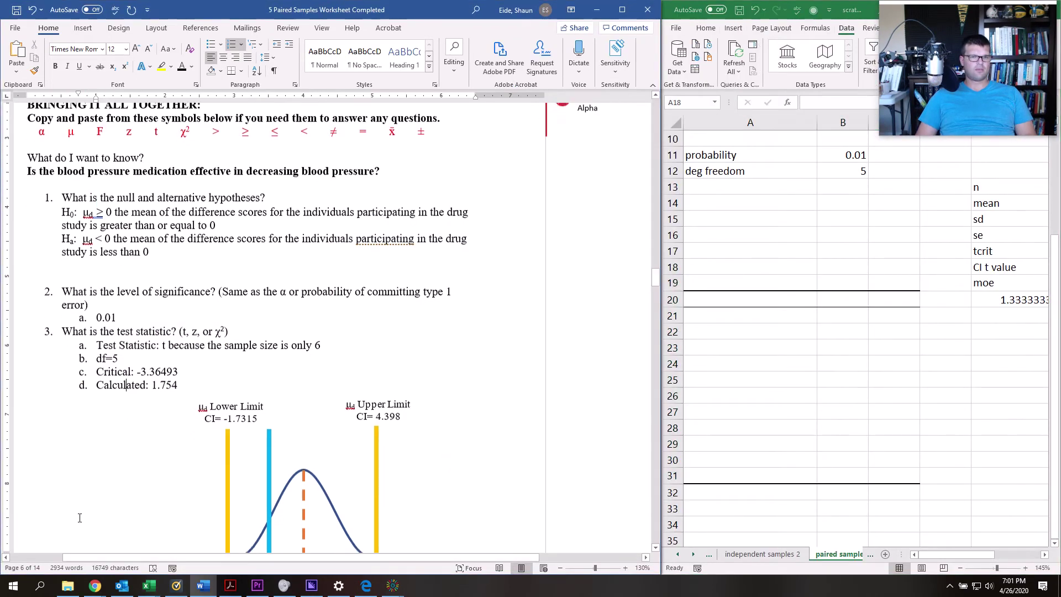
pyautogui.click(23, 586)
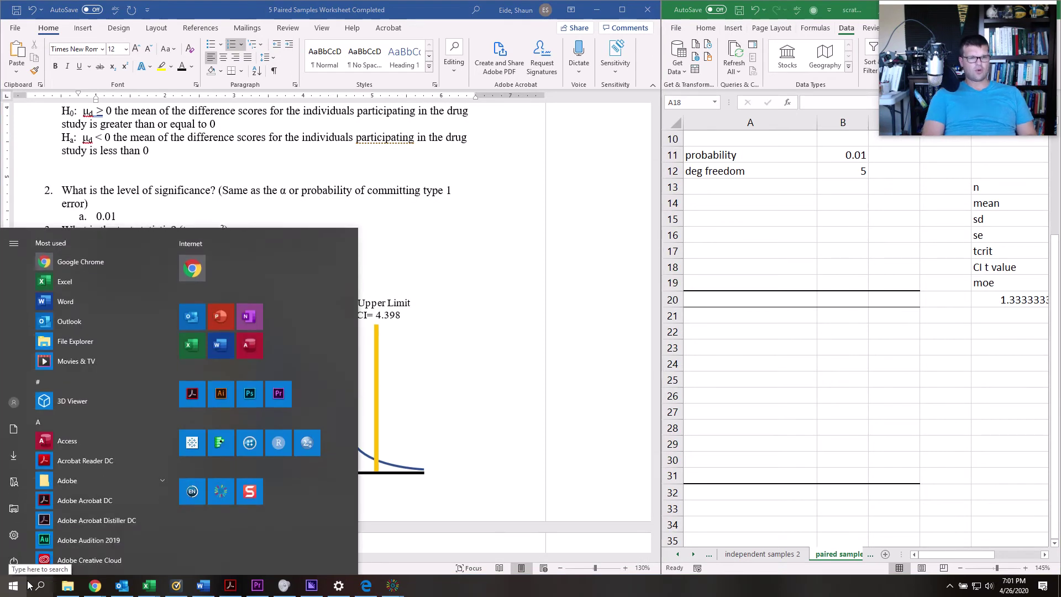
pyautogui.write('t')
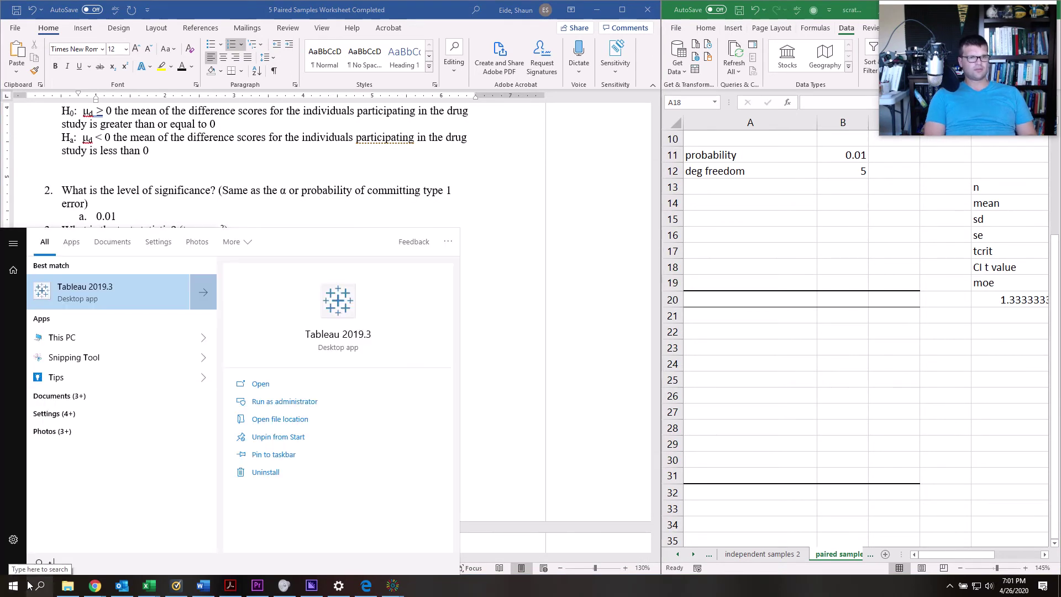
pyautogui.write(' chart')
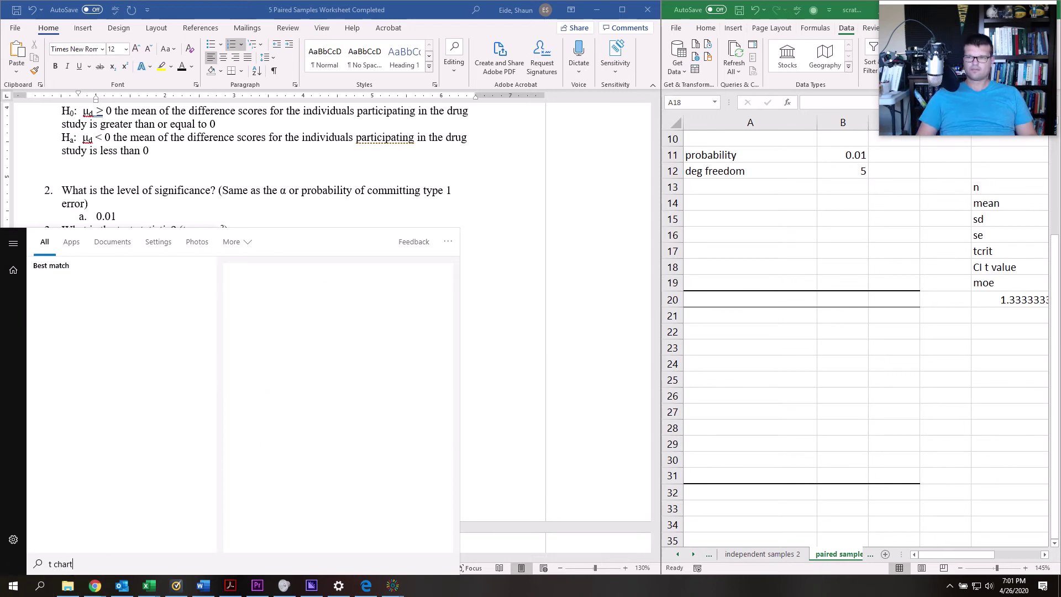
pyautogui.press('Escape')
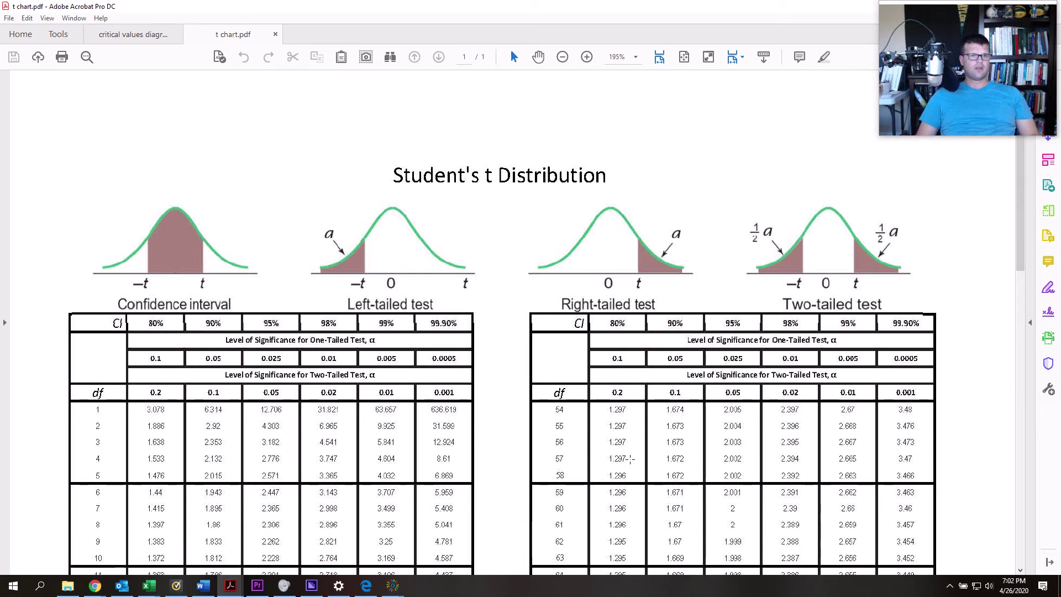
# Mark the df 5 row of the t distribution table through the 99% column to read its critical values, and return to the worksheet.
pyautogui.click(134, 447)
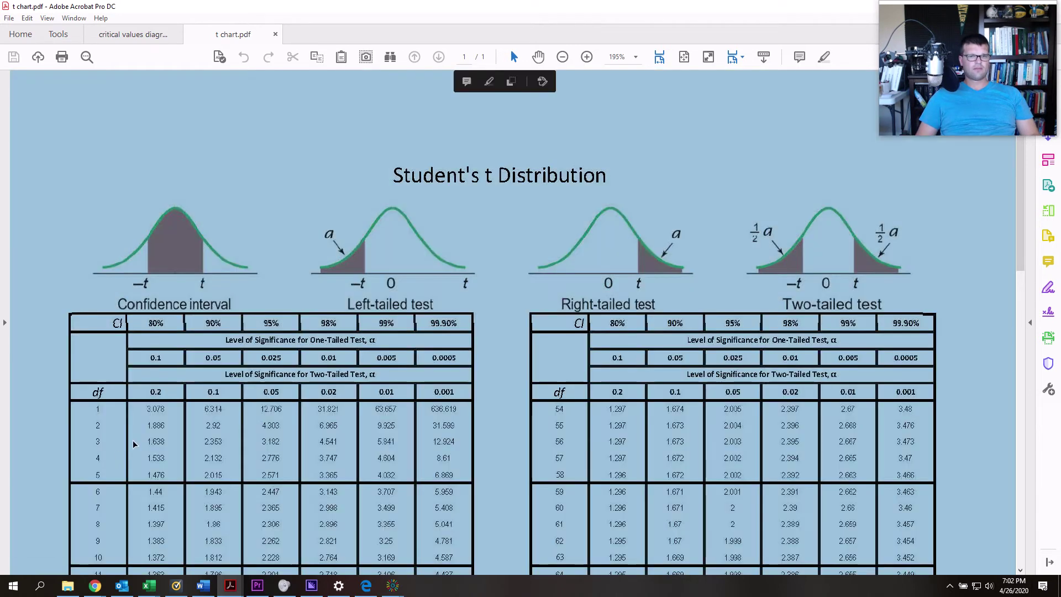
pyautogui.click(126, 462)
pyautogui.moveTo(93, 474); pyautogui.dragTo(400, 465)
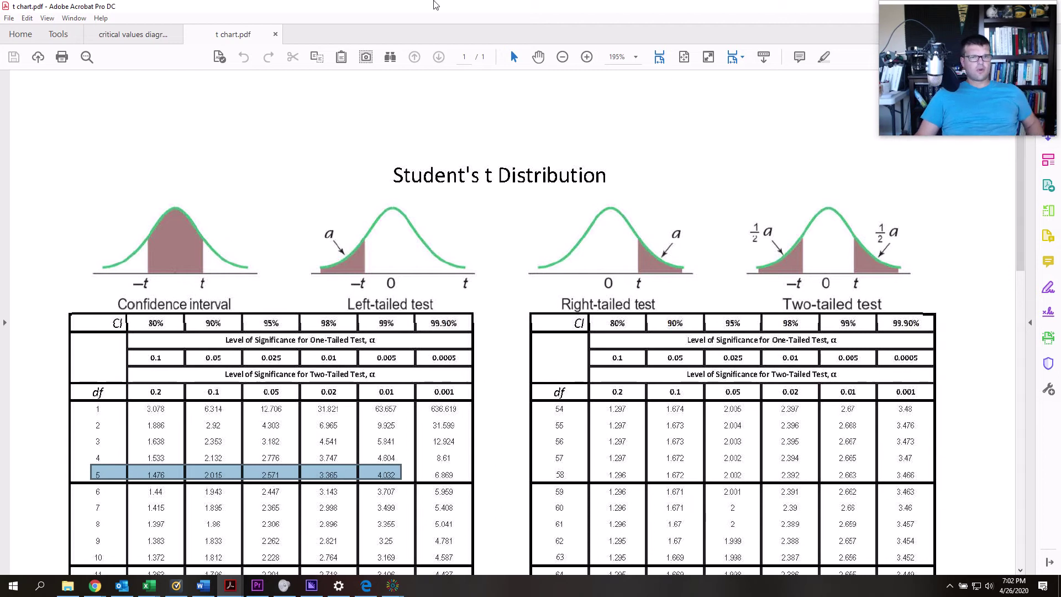
pyautogui.doubleClick(436, 5)
pyautogui.click(651, 14)
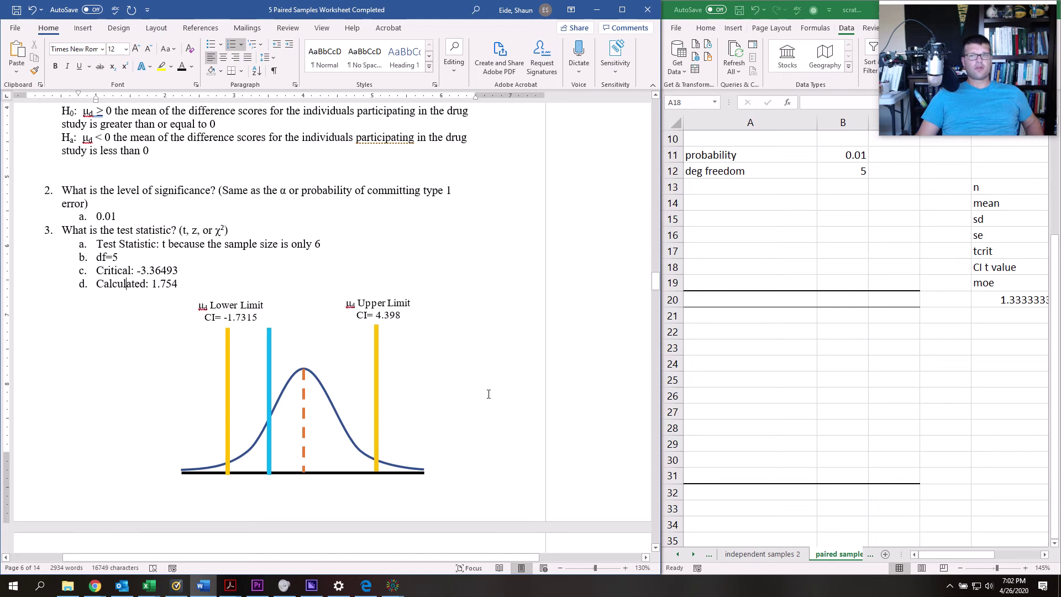
# Maximize the scratch sheets workbook again and review the Critical Value section with its T.INV entry under the patient data.
pyautogui.click(807, 422)
pyautogui.click(809, 423)
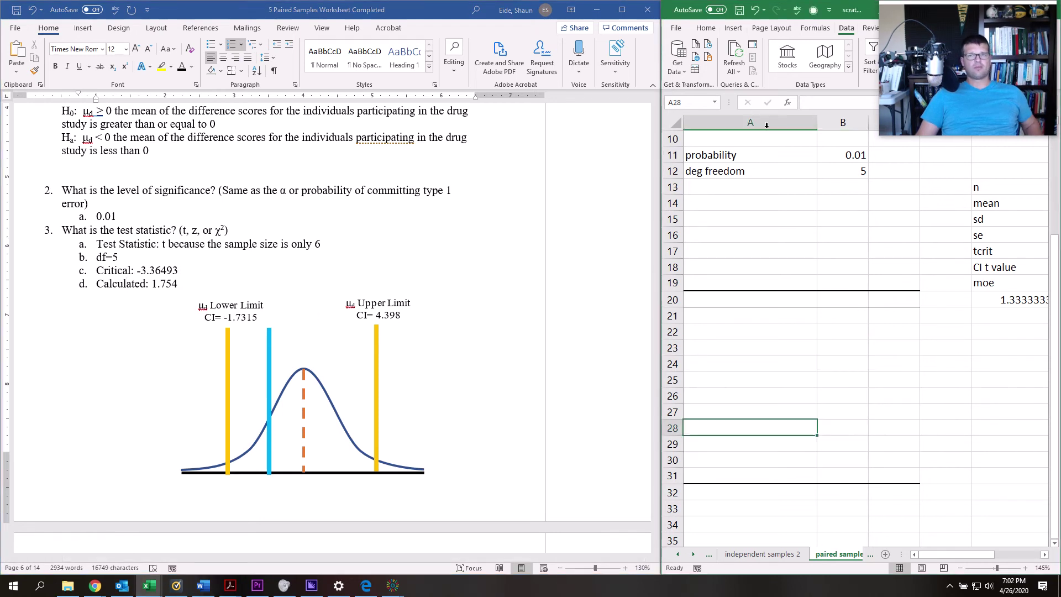
pyautogui.click(763, 218)
pyautogui.moveTo(752, 10); pyautogui.dragTo(751, 54)
pyautogui.click(751, 53)
pyautogui.scroll(3, 341, 490)
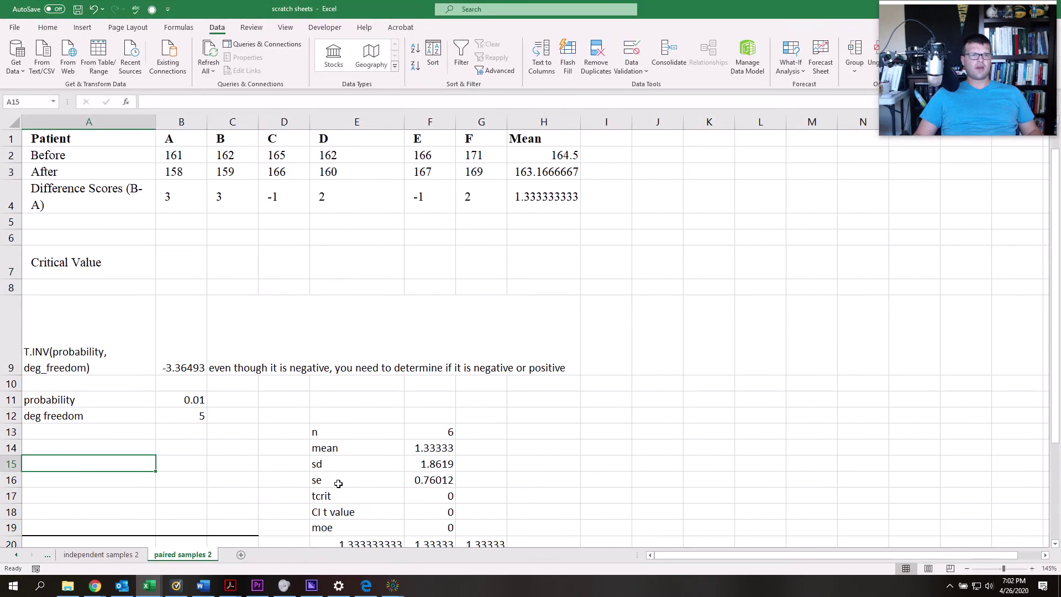
pyautogui.moveTo(263, 343); pyautogui.dragTo(38, 260)
pyautogui.click(387, 262)
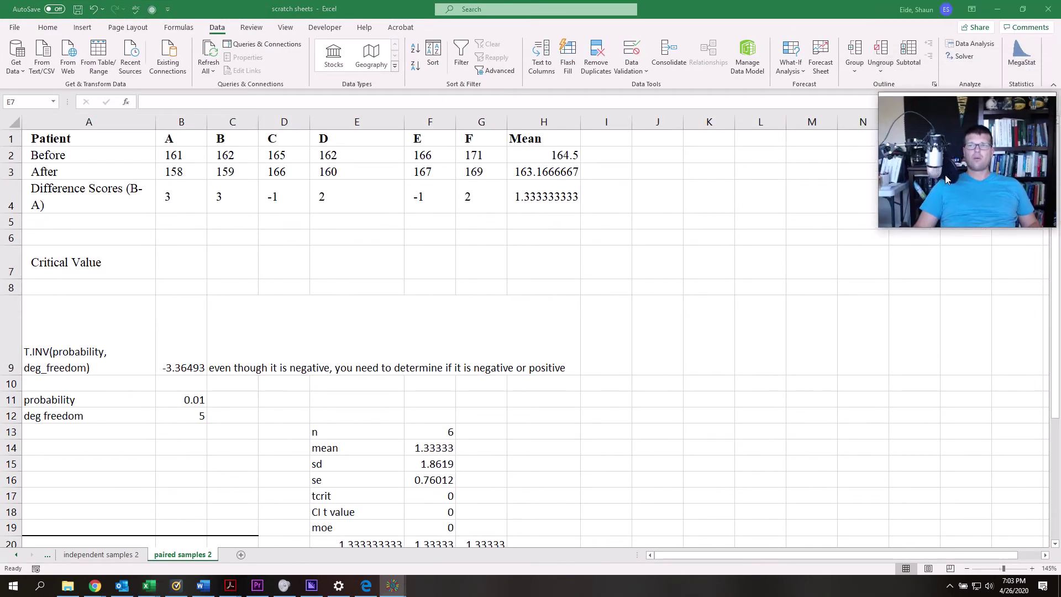
# Start a t-Test: Paired Two Sample for Means with Before ($A$2:$G$2) as variable 1 and After ($A$3:$G$3) as variable 2.
pyautogui.click(970, 46)
pyautogui.click(970, 46)
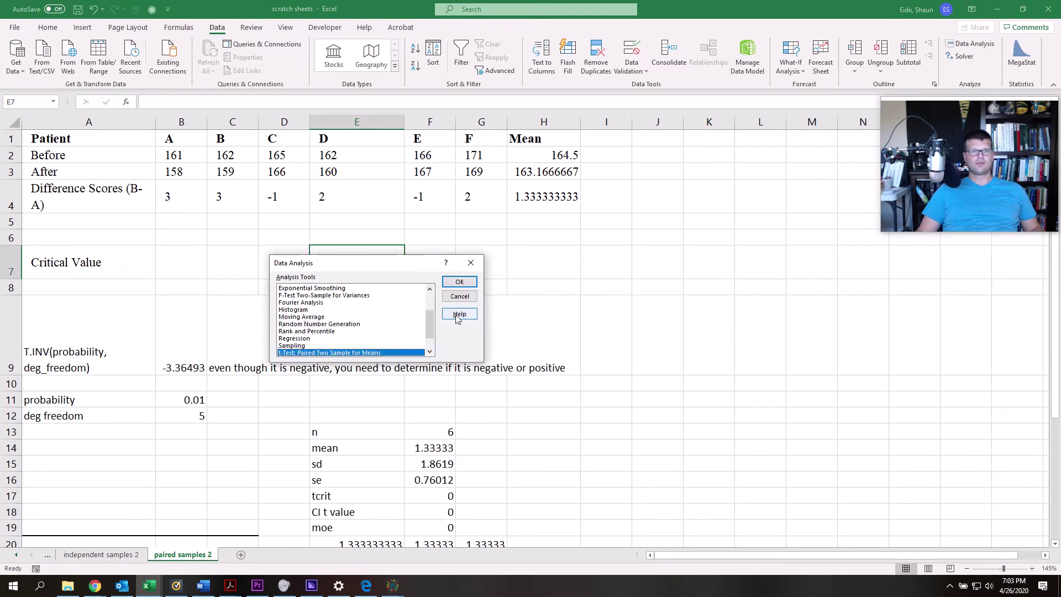
pyautogui.click(326, 330)
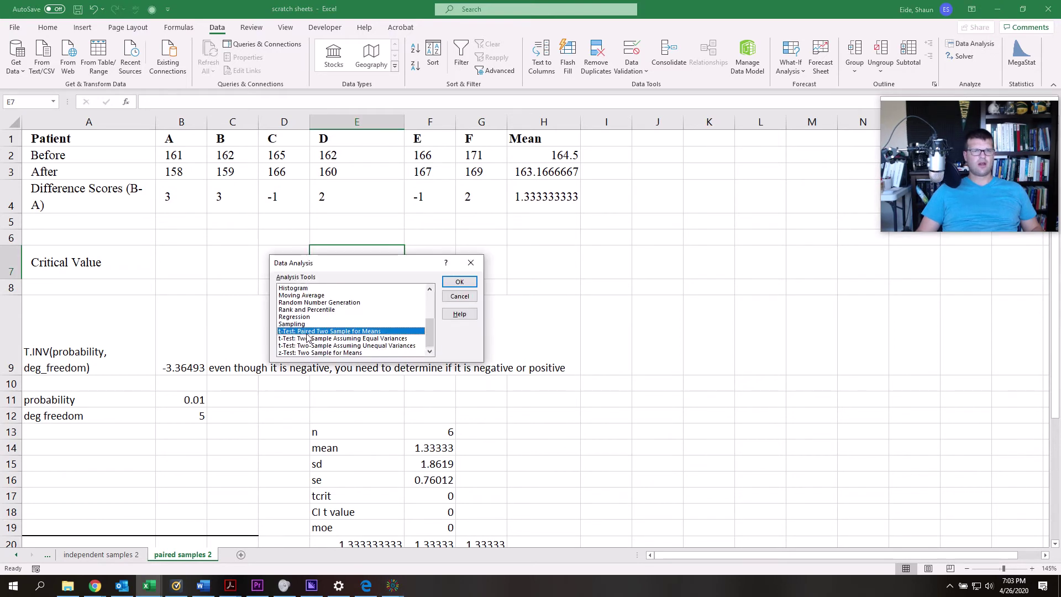
pyautogui.click(458, 284)
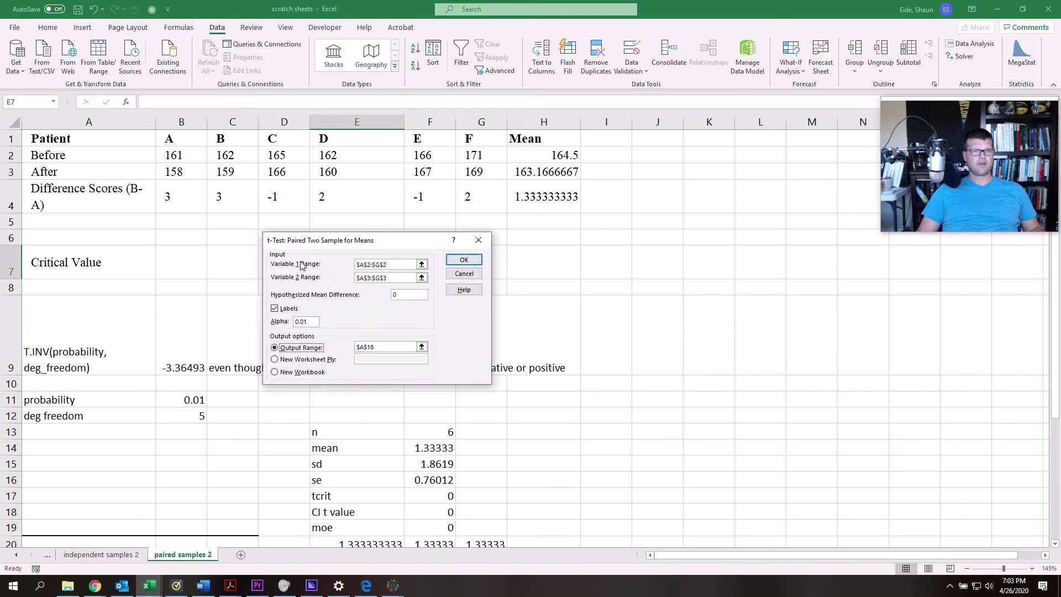
pyautogui.moveTo(398, 267); pyautogui.dragTo(290, 260)
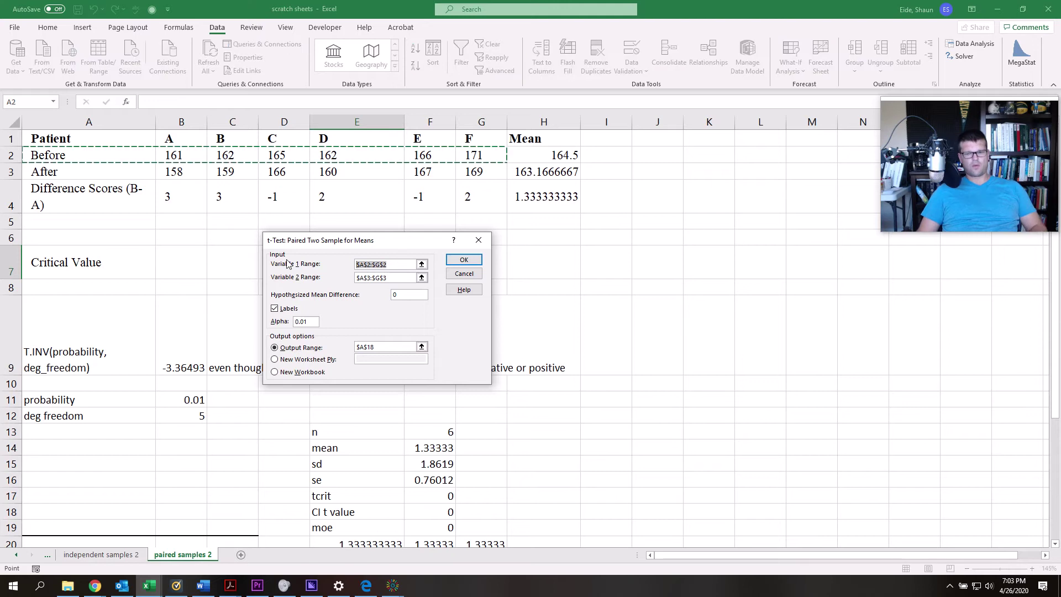
pyautogui.press('BackSpace')
pyautogui.moveTo(44, 156); pyautogui.dragTo(467, 155)
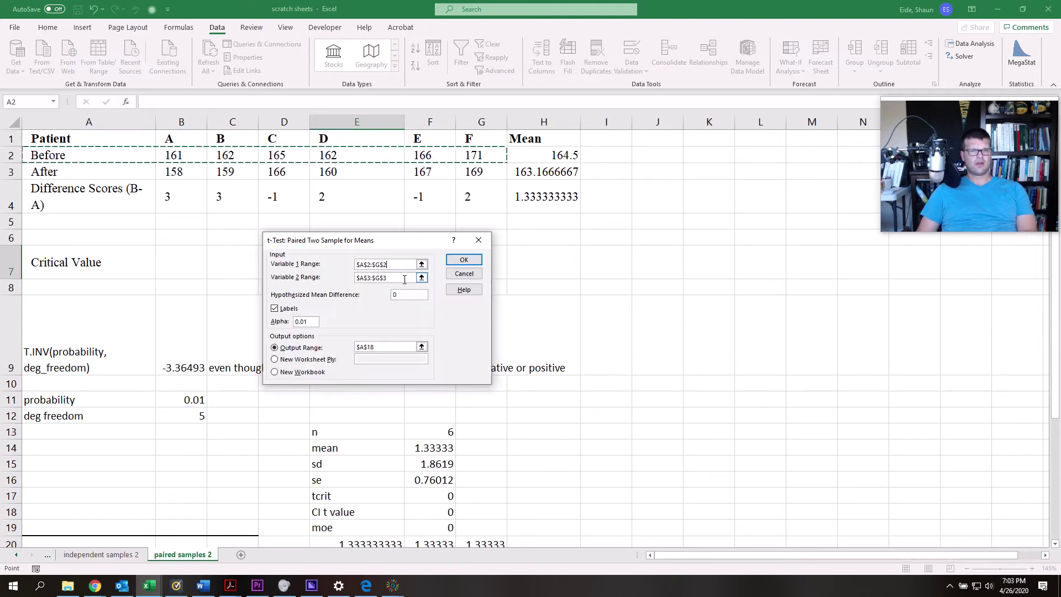
pyautogui.press('Tab')
pyautogui.press('BackSpace')
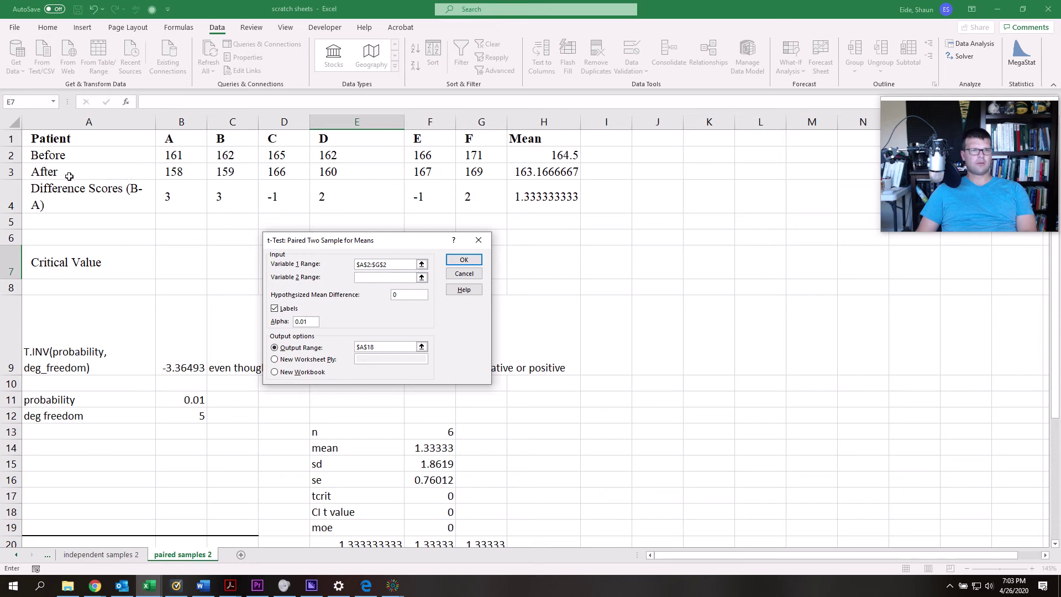
pyautogui.moveTo(69, 176); pyautogui.dragTo(470, 175)
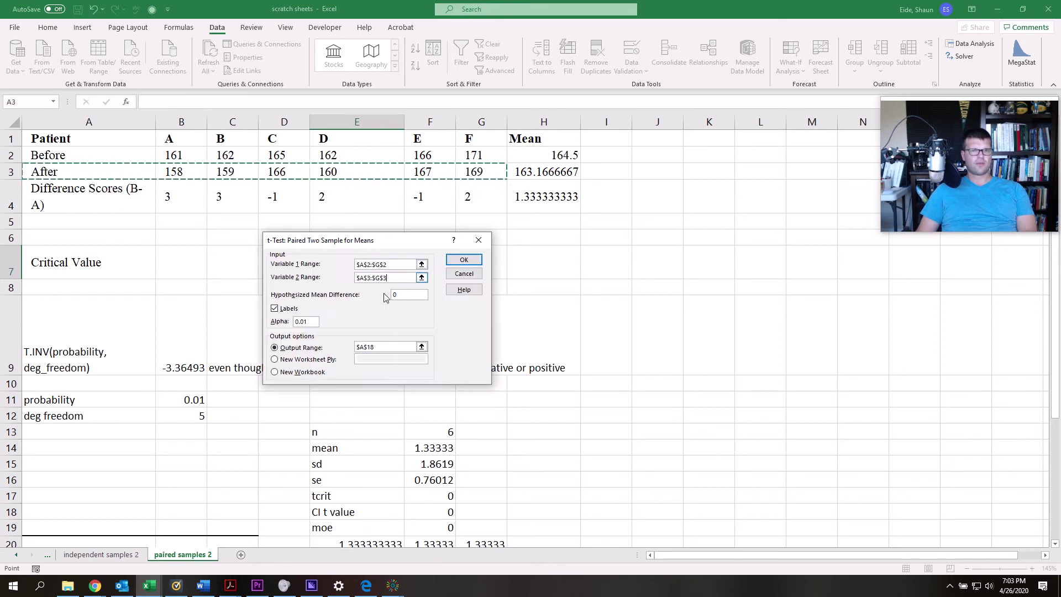
# Run the paired t-test with hypothesized mean difference 0, labels, alpha 0.01 and the output range starting at $A$18.
pyautogui.click(412, 295)
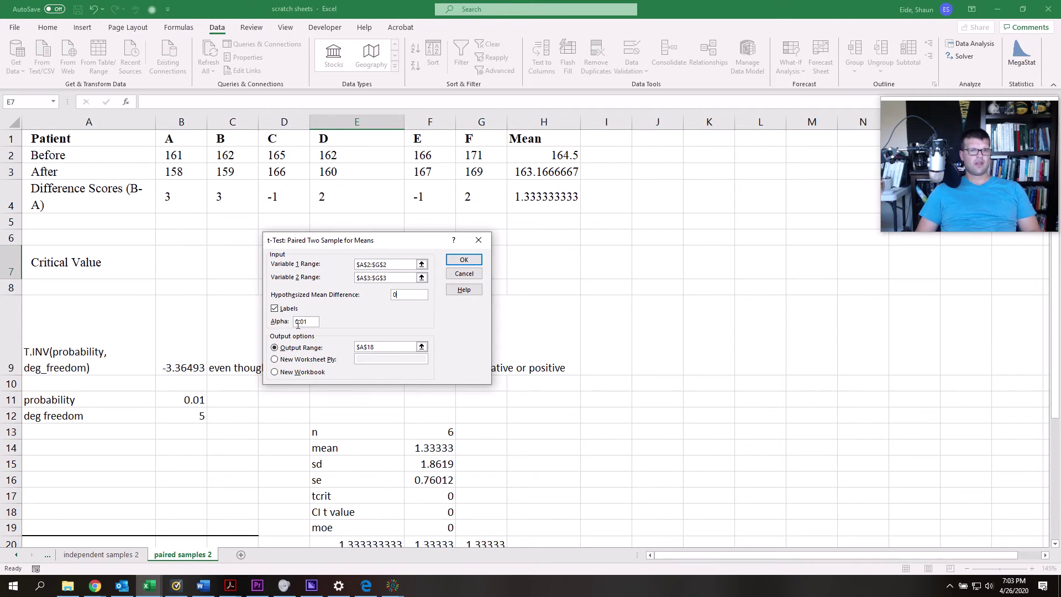
pyautogui.click(387, 346)
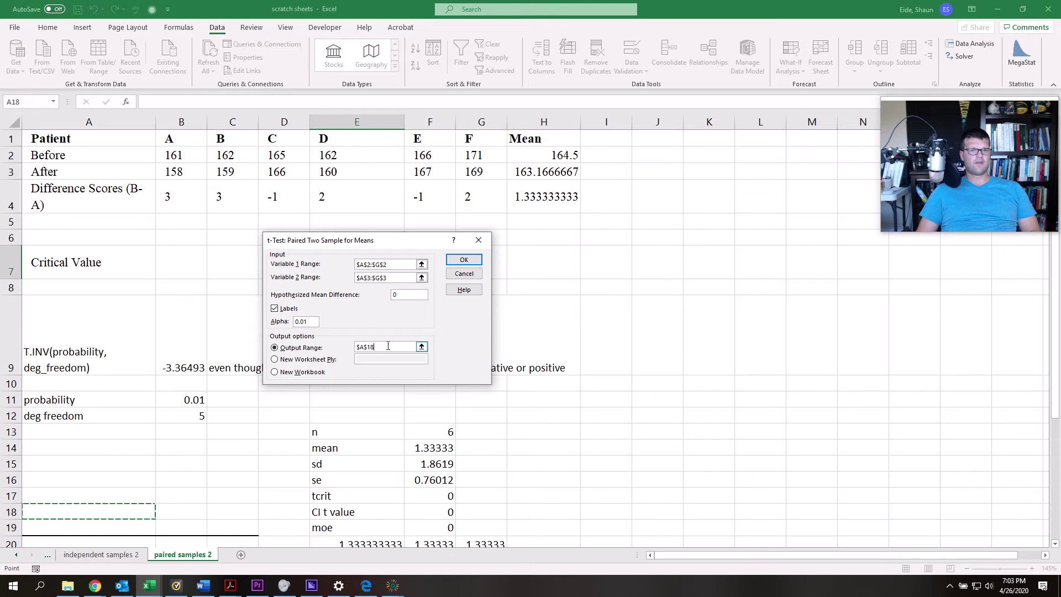
pyautogui.scroll(-2, 115, 421)
pyautogui.scroll(-1, 115, 421)
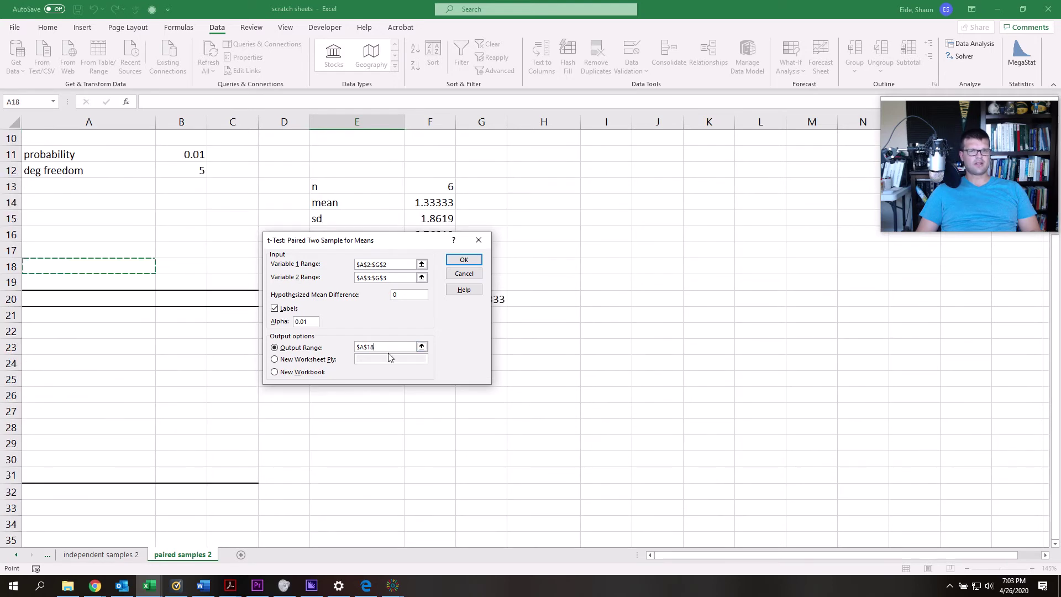
pyautogui.click(448, 262)
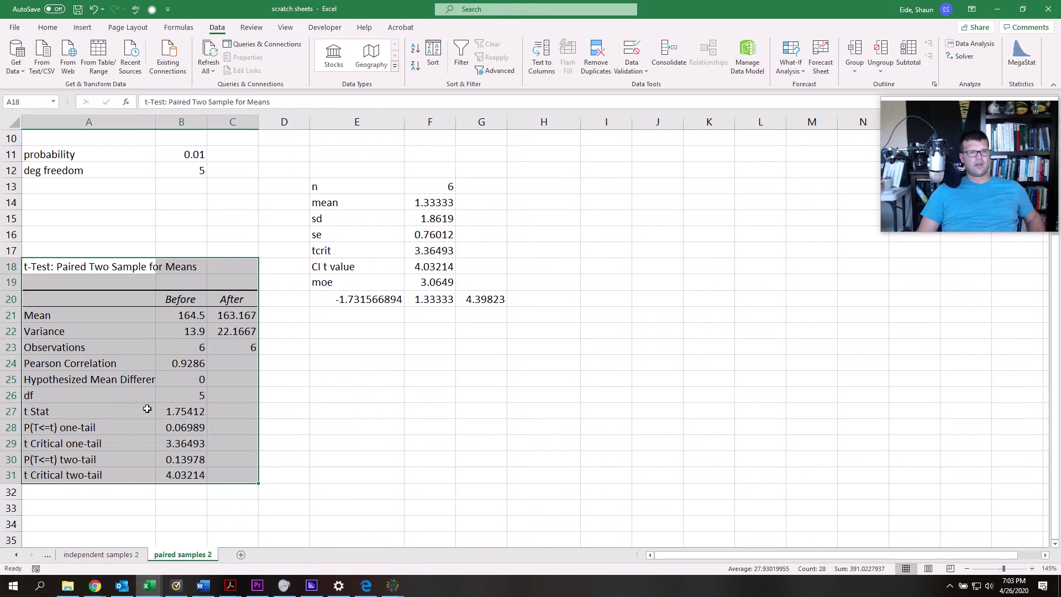
# Examine the t Stat and t Critical one-tail values in the paired t-test output.
pyautogui.click(166, 410)
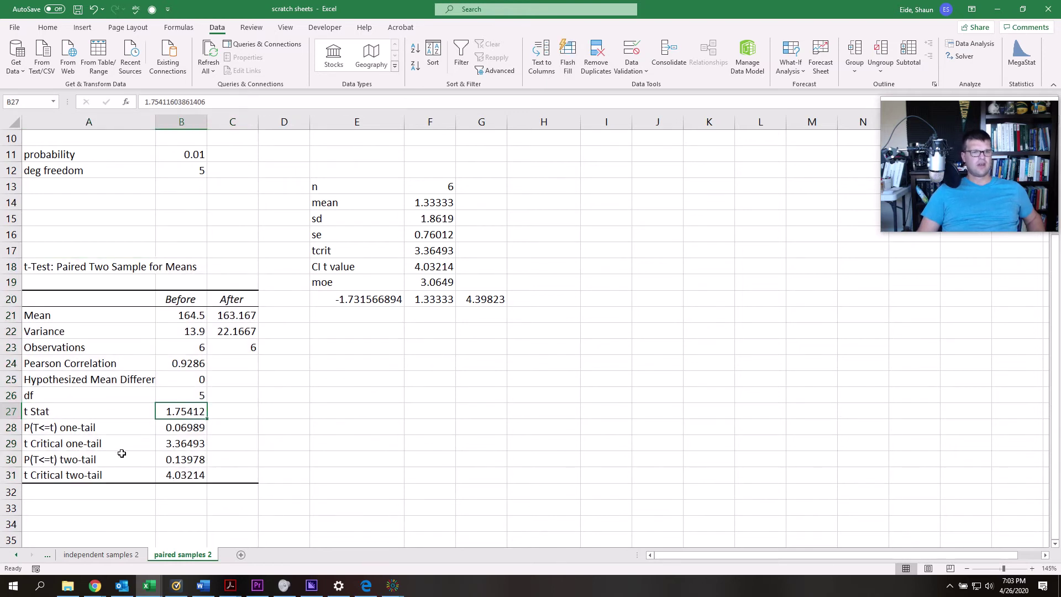
pyautogui.click(95, 446)
pyautogui.click(179, 446)
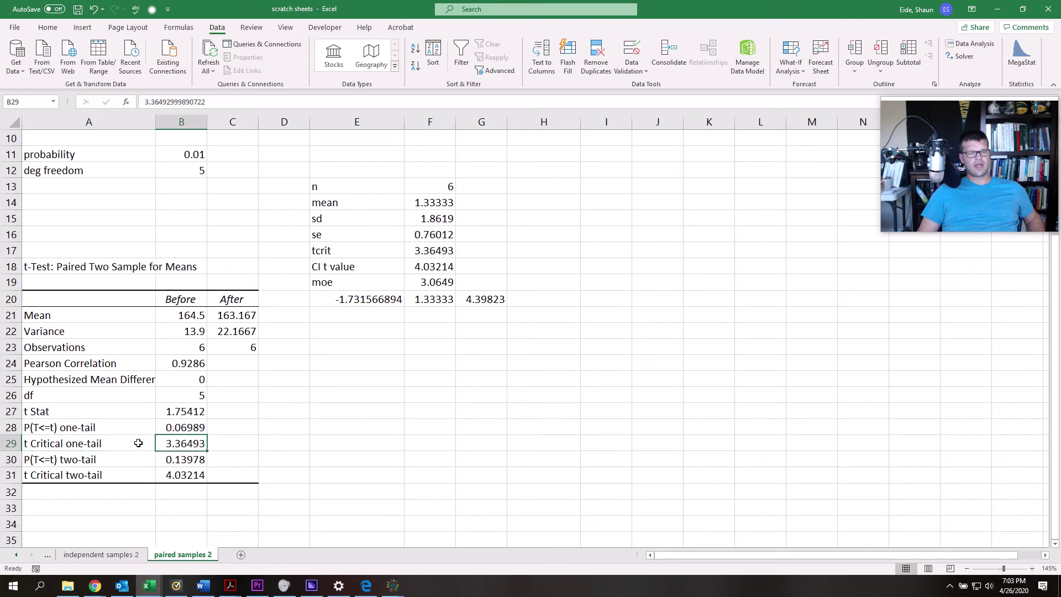
pyautogui.click(46, 442)
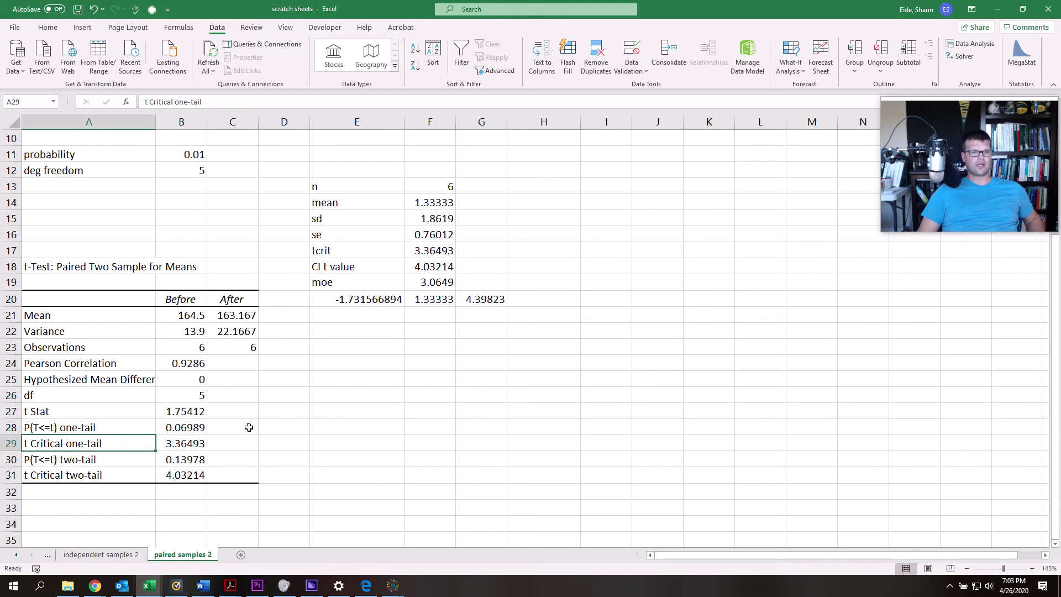
# Open the Excel formulas sheet to consult its list of statistical functions.
pyautogui.click(16, 554)
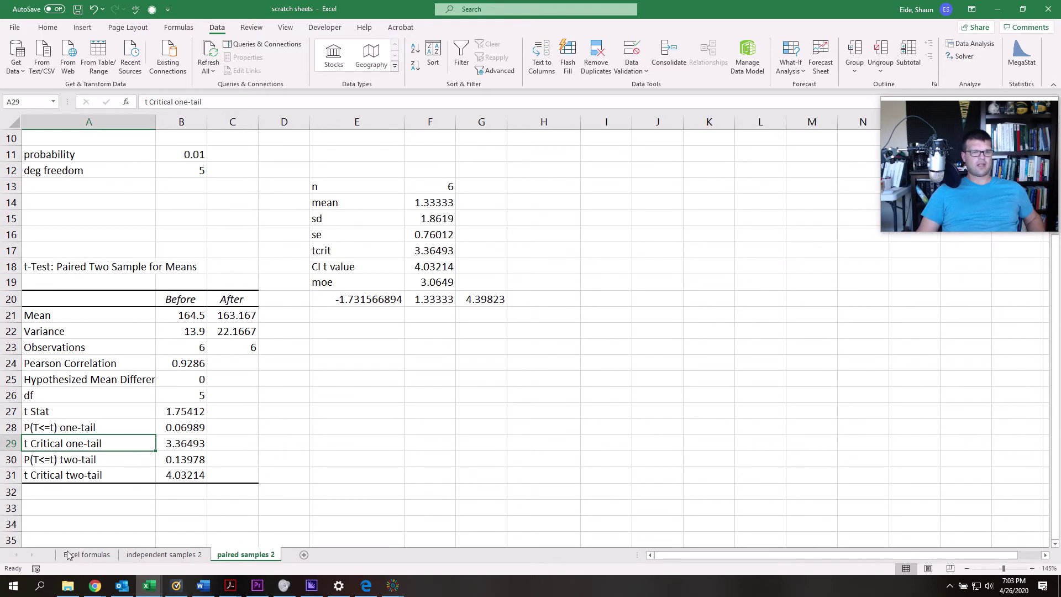
pyautogui.click(85, 555)
pyautogui.click(147, 460)
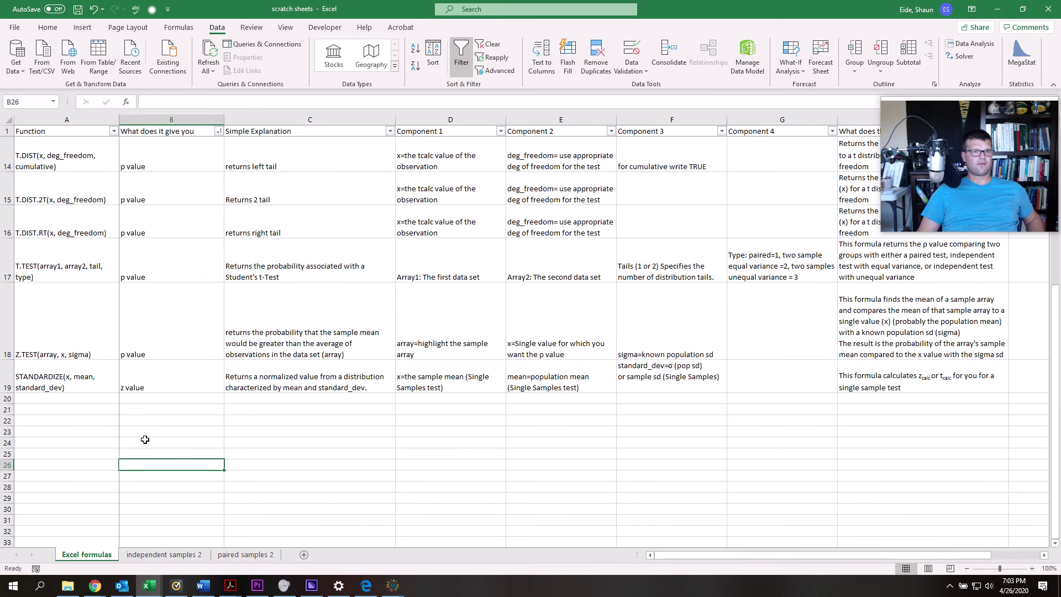
# Copy the T.INV(probability, deg_freedom) entry from the Excel formulas sheet into cell A33 of the paired samples 2 sheet.
pyautogui.scroll(5, 145, 439)
pyautogui.click(65, 327)
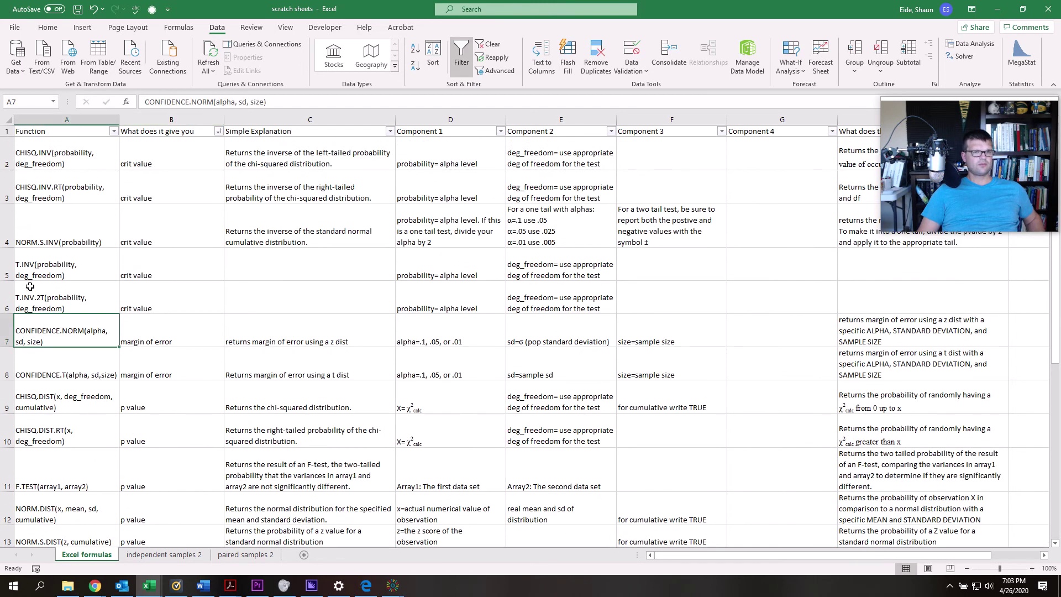
pyautogui.click(51, 277)
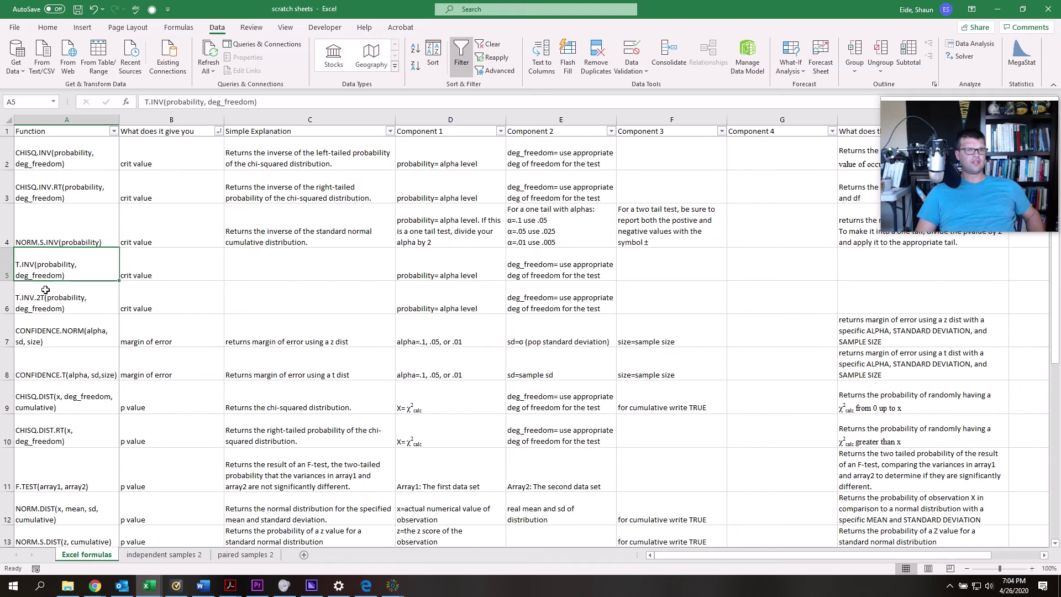
pyautogui.hotkey('ctrl', 'c')
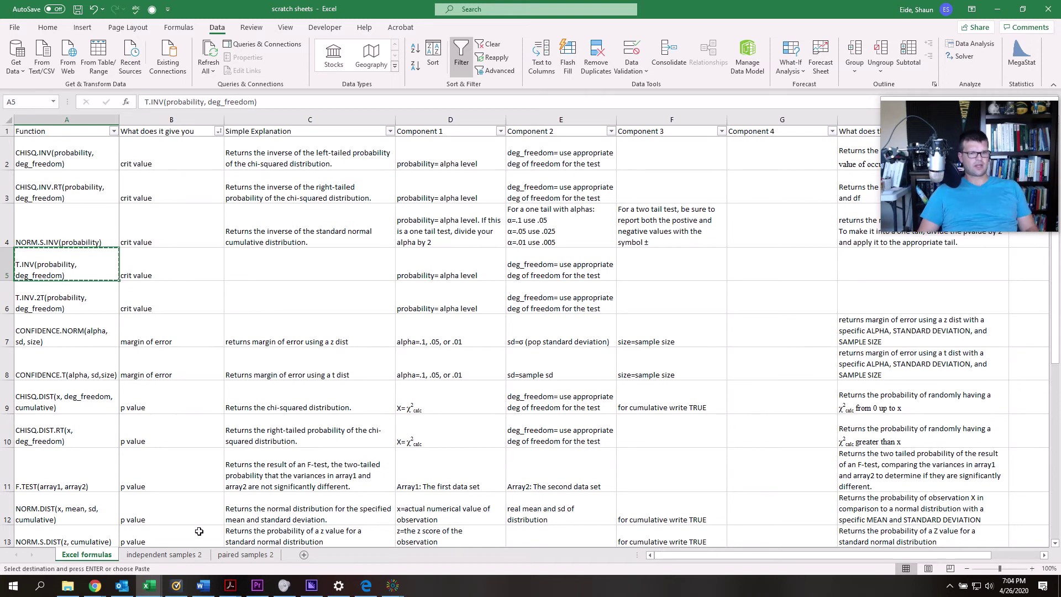
pyautogui.click(254, 562)
pyautogui.click(93, 509)
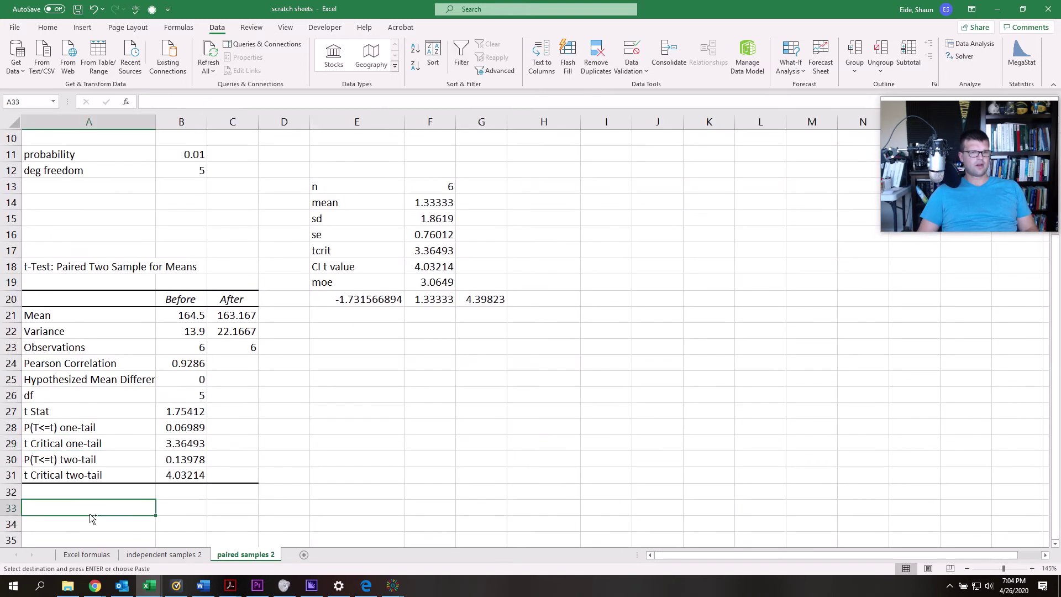
pyautogui.hotkey('ctrl', 'v')
# Calculate the one-tail critical value in B33 with =T.INV(.01,5).
pyautogui.click(184, 511)
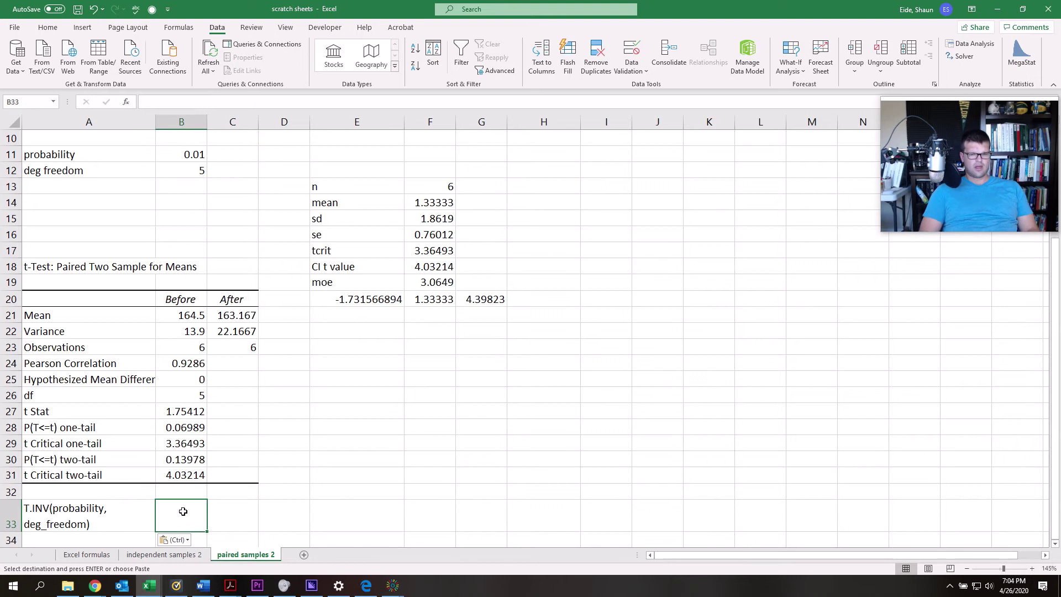
pyautogui.write('=t.inv')
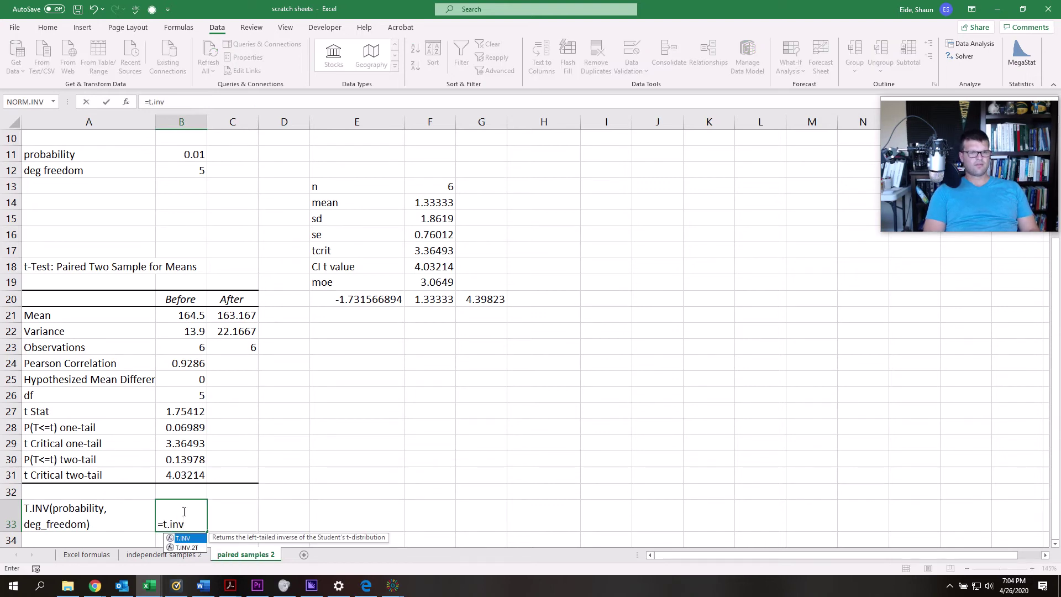
pyautogui.write('(')
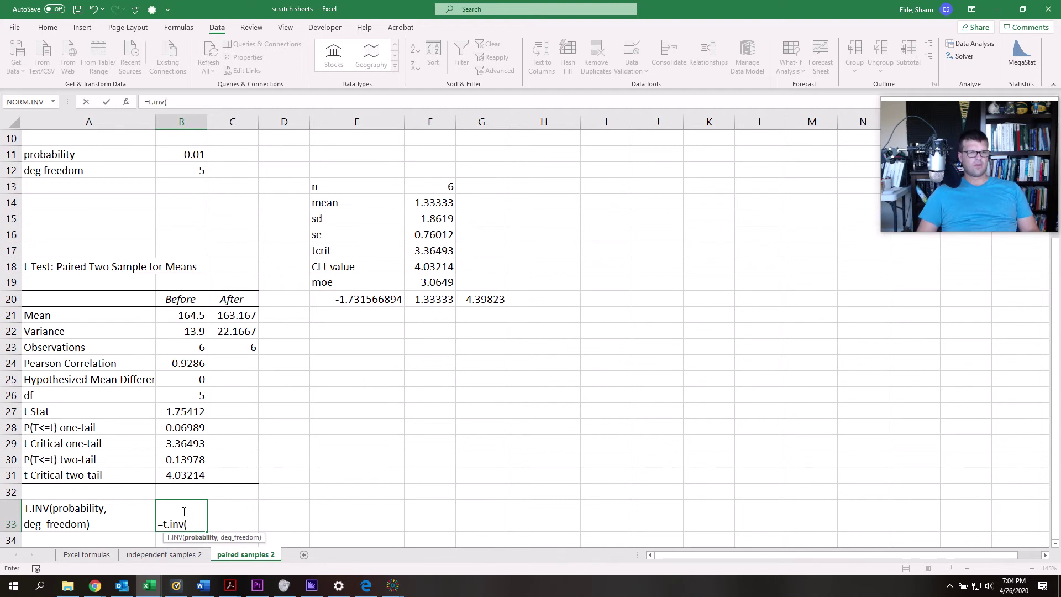
pyautogui.write('.')
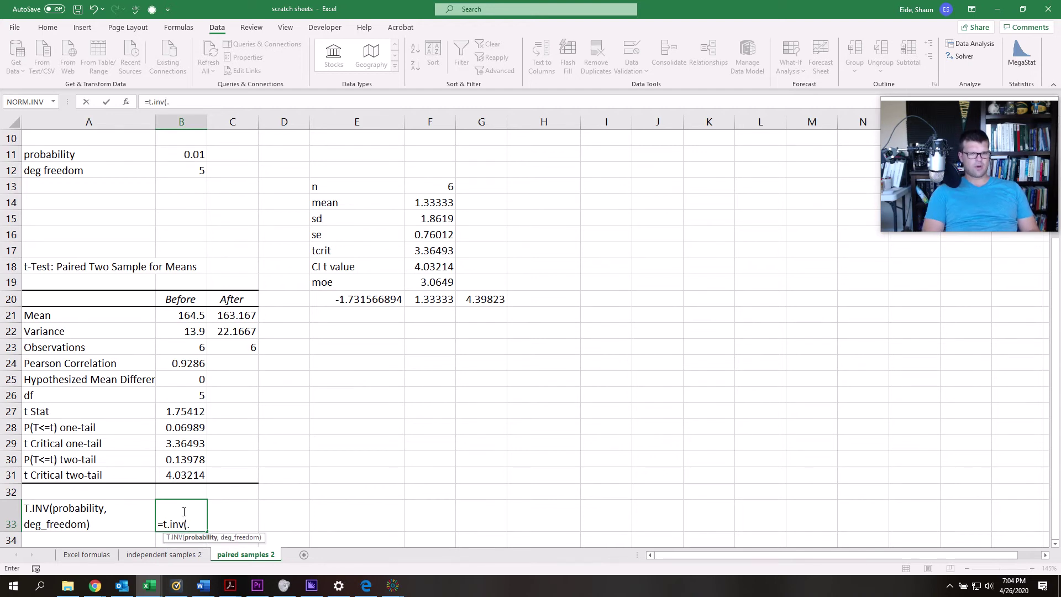
pyautogui.write('01')
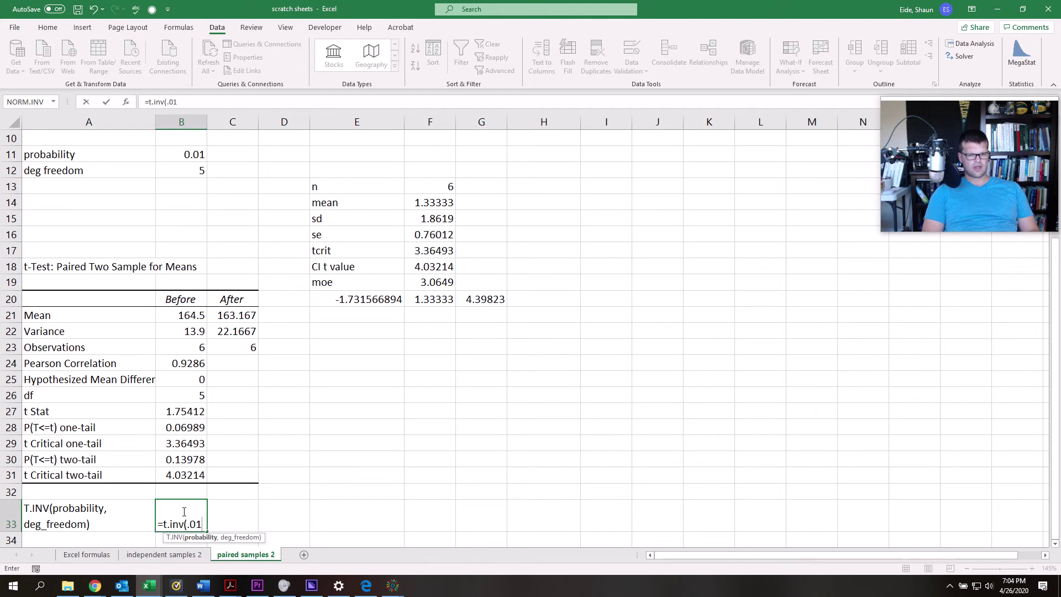
pyautogui.write(',')
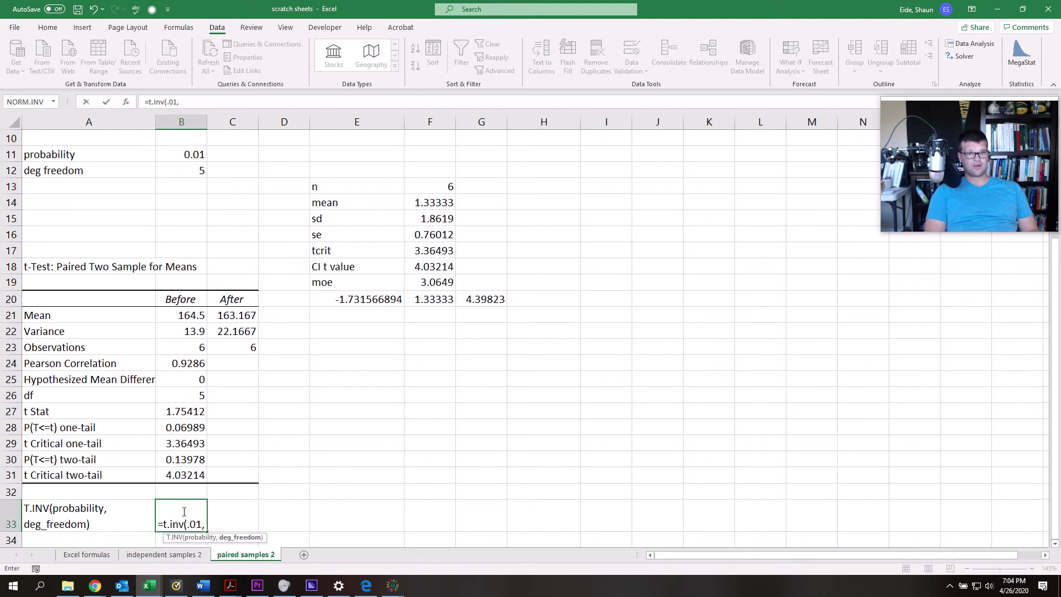
pyautogui.write('5')
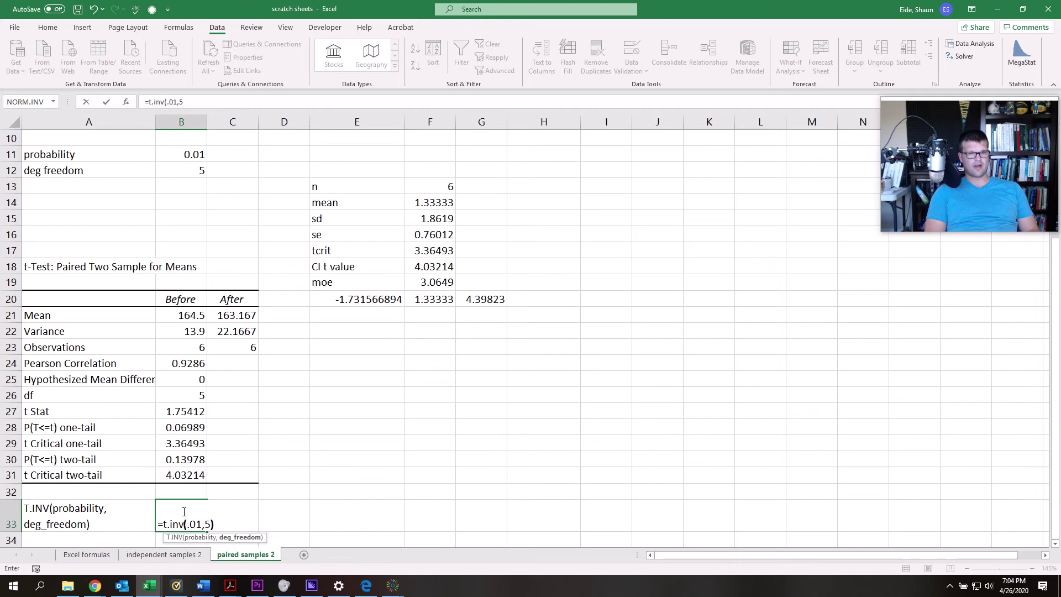
pyautogui.write(')')
pyautogui.press('Return')
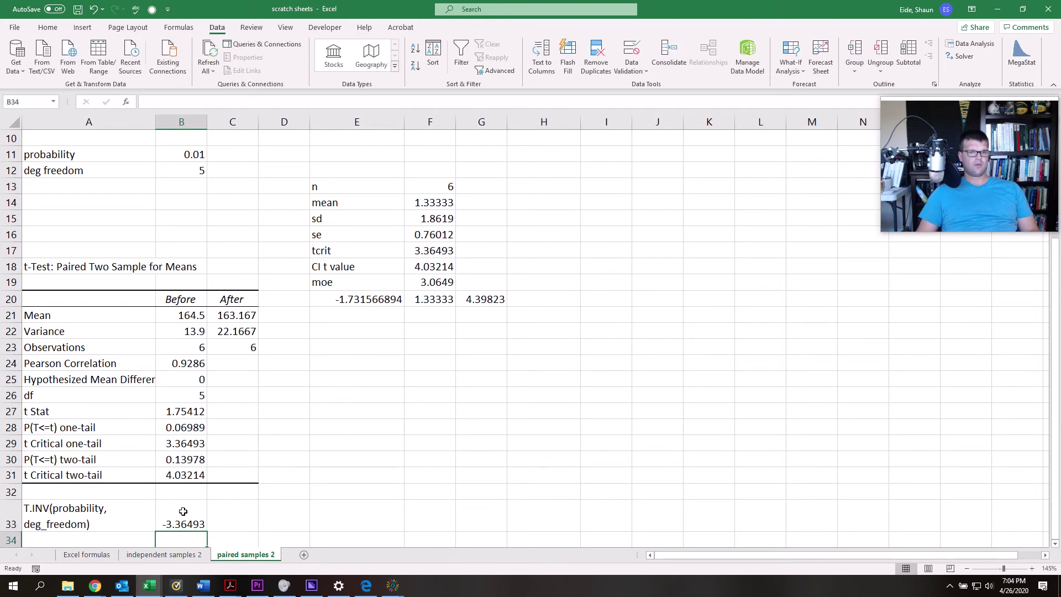
# Place the workbook beside the Word worksheet and check B33 and the t Stat against the recorded critical and calculated answers.
pyautogui.click(184, 515)
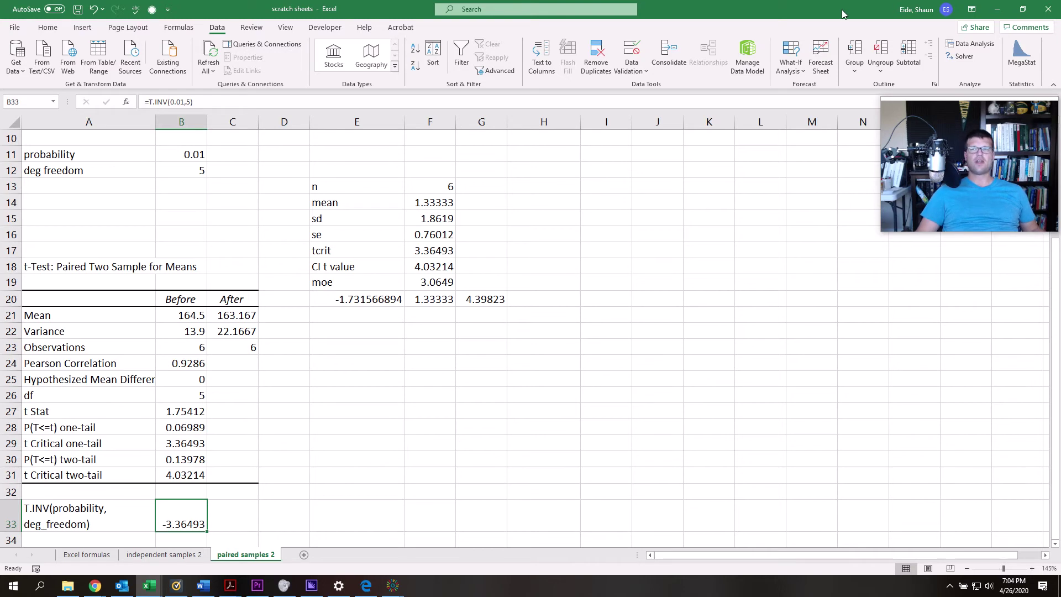
pyautogui.moveTo(843, 13); pyautogui.dragTo(1060, 17)
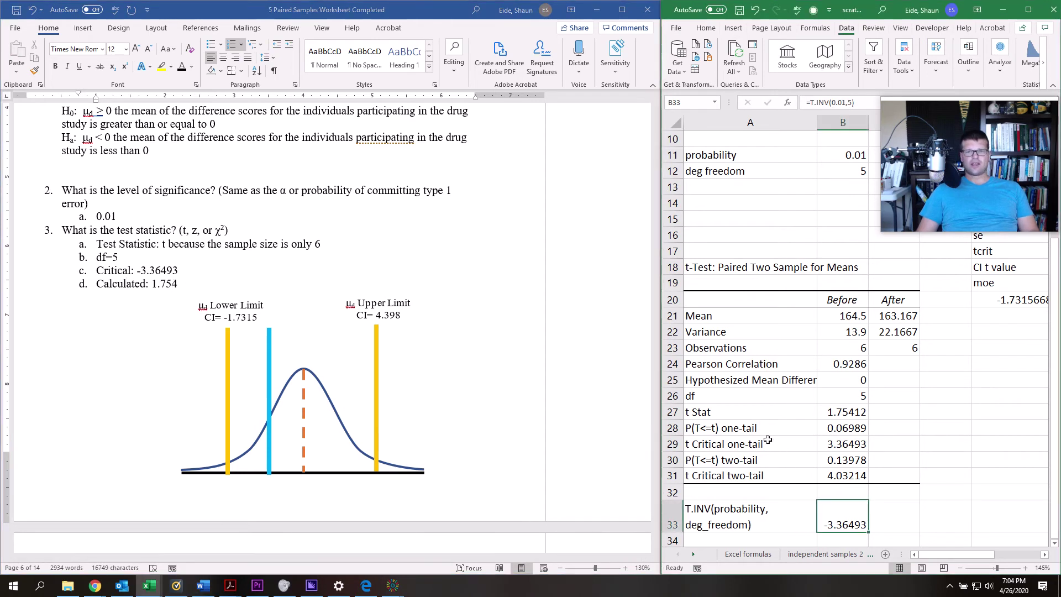
pyautogui.click(840, 414)
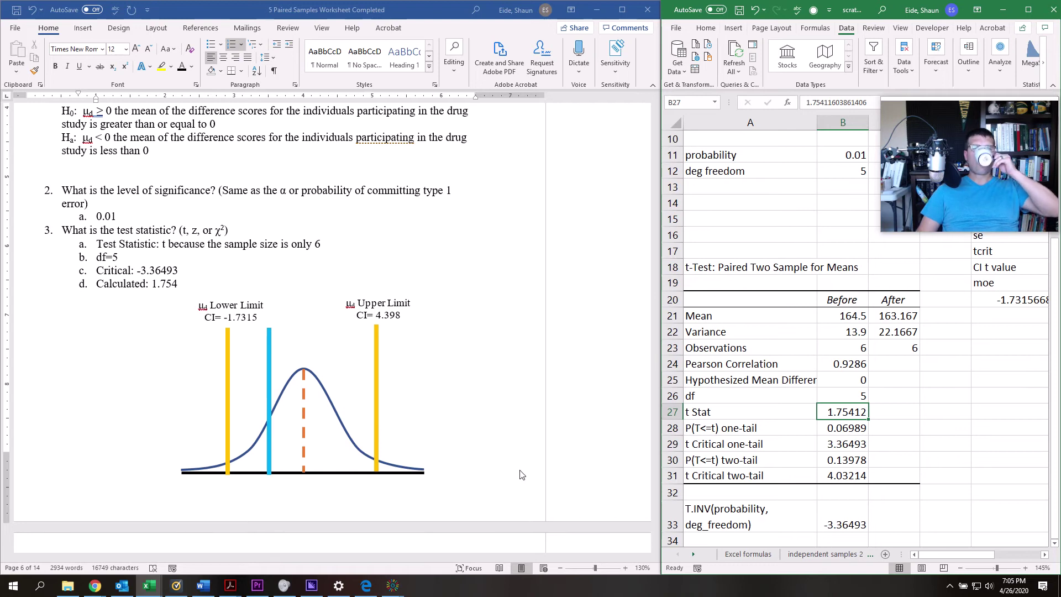
# Delete the blank lines above questions 1 and 2 in the Word worksheet so the number scale sits under the bell curve.
pyautogui.scroll(-3, 310, 334)
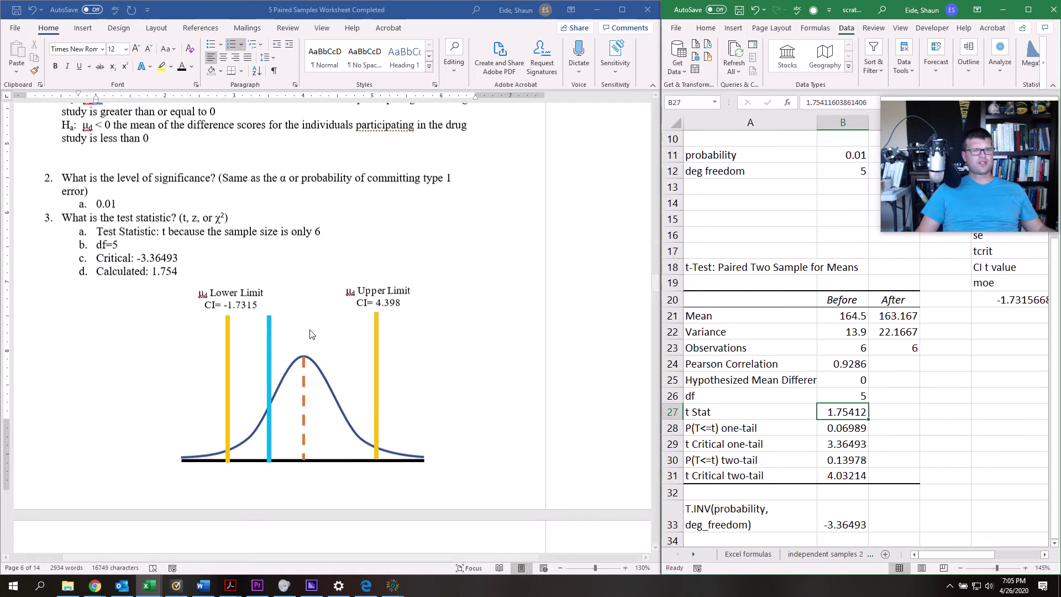
pyautogui.scroll(5, 310, 334)
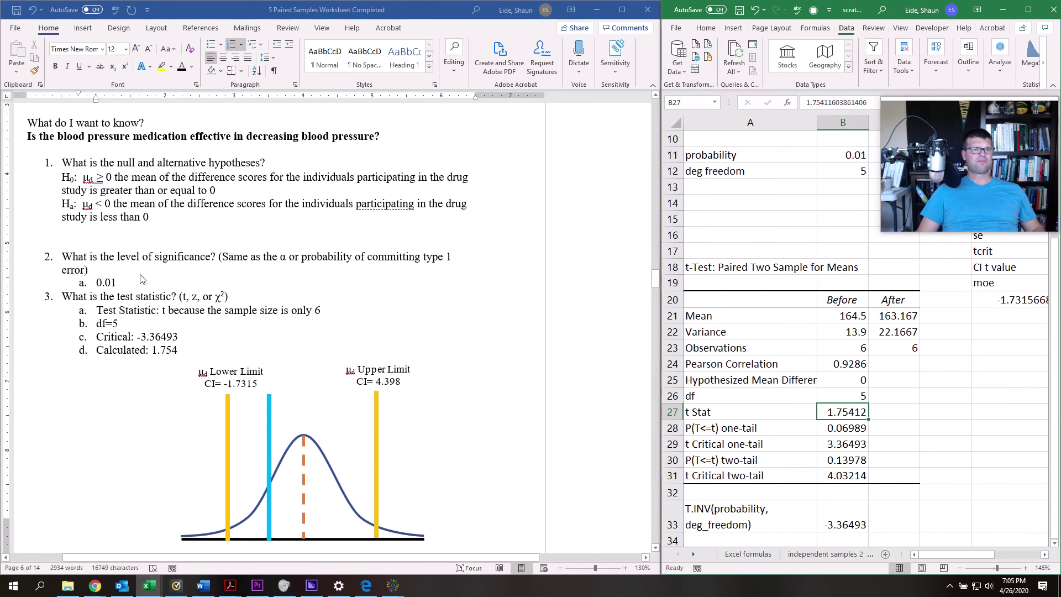
pyautogui.click(93, 239)
pyautogui.press('Delete')
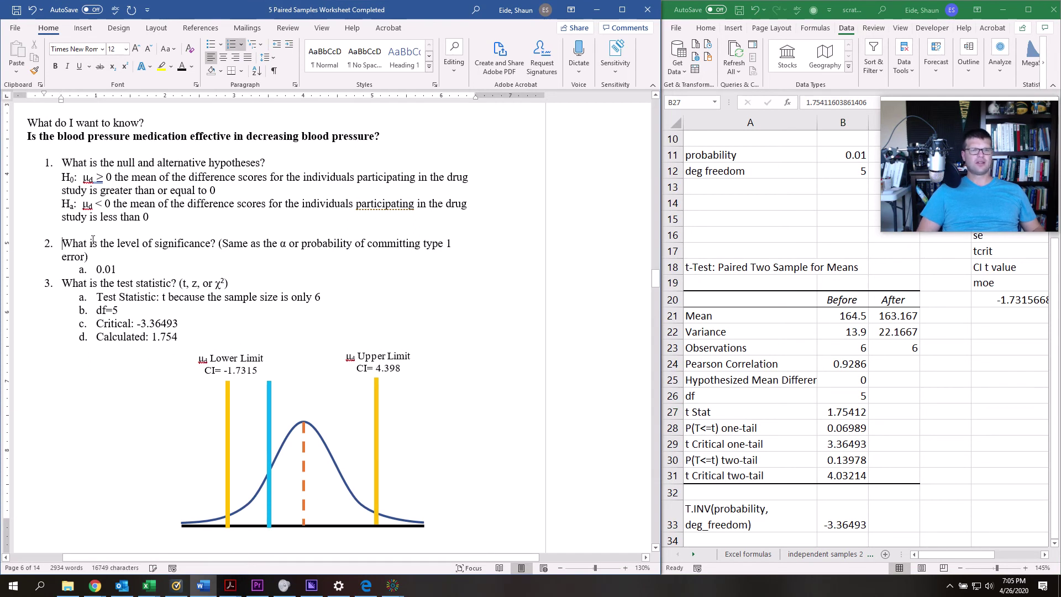
pyautogui.press('Up')
pyautogui.press('Delete')
pyautogui.scroll(-5, 237, 324)
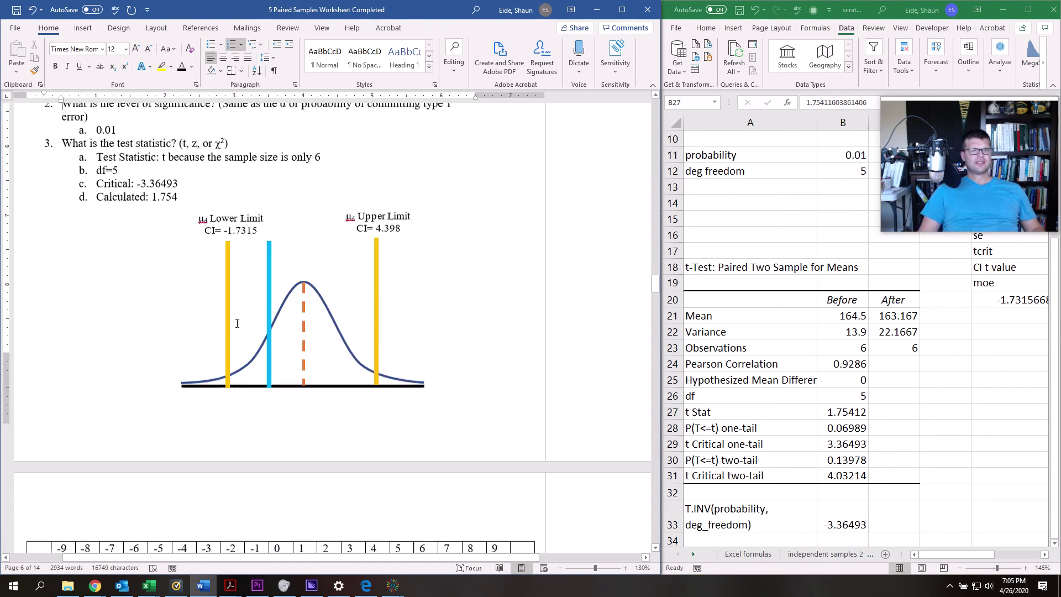
pyautogui.scroll(9, 237, 323)
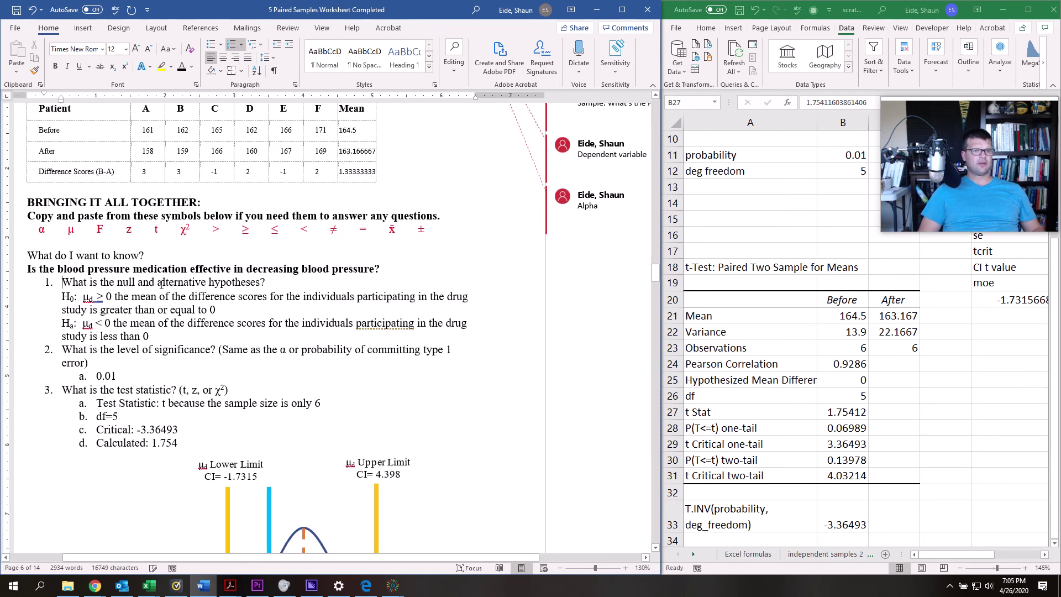
pyautogui.scroll(-5, 551, 405)
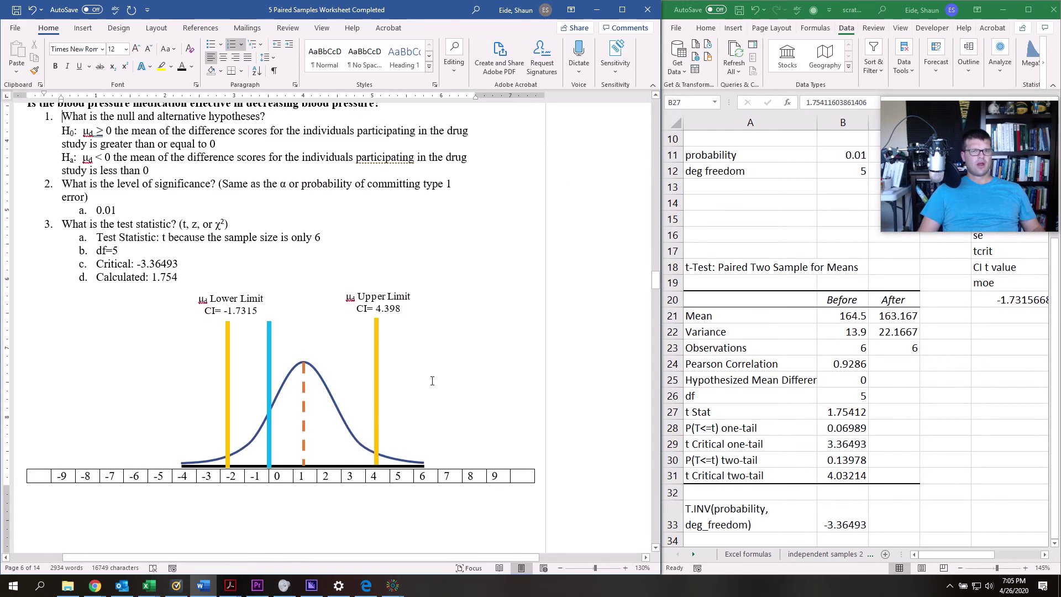
# Examine the bell curve and its number scale alongside the workbook's confidence interval calculations in columns E to G.
pyautogui.click(323, 390)
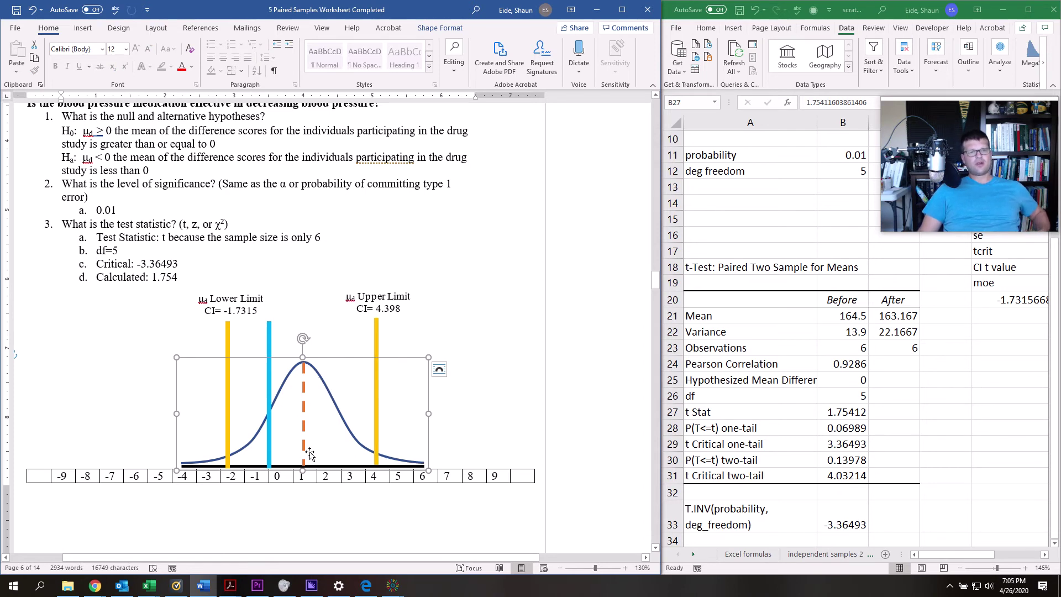
pyautogui.click(305, 478)
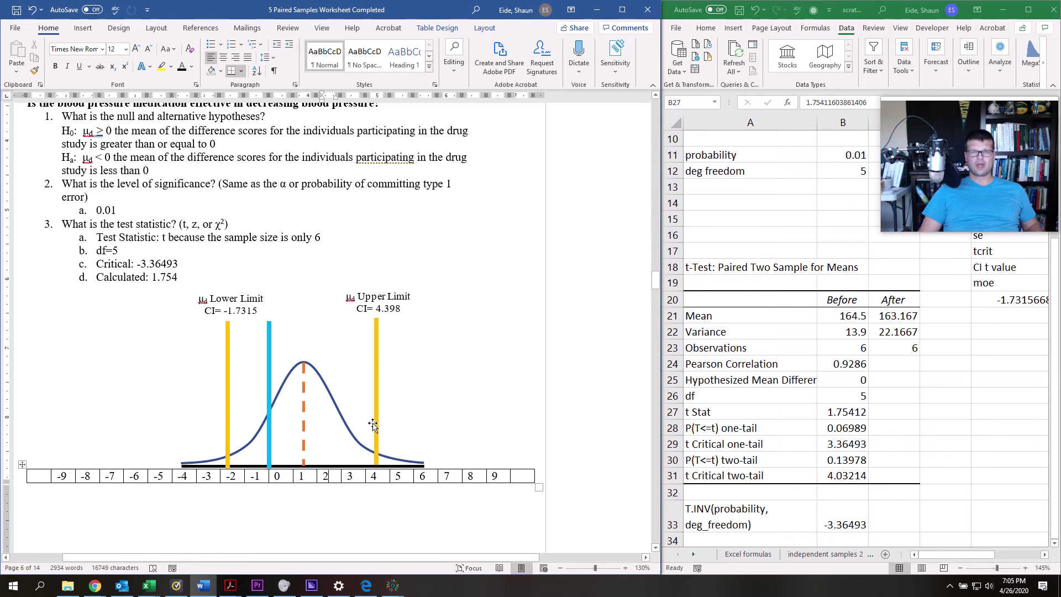
pyautogui.click(706, 472)
pyautogui.scroll(3, 737, 449)
pyautogui.click(784, 466)
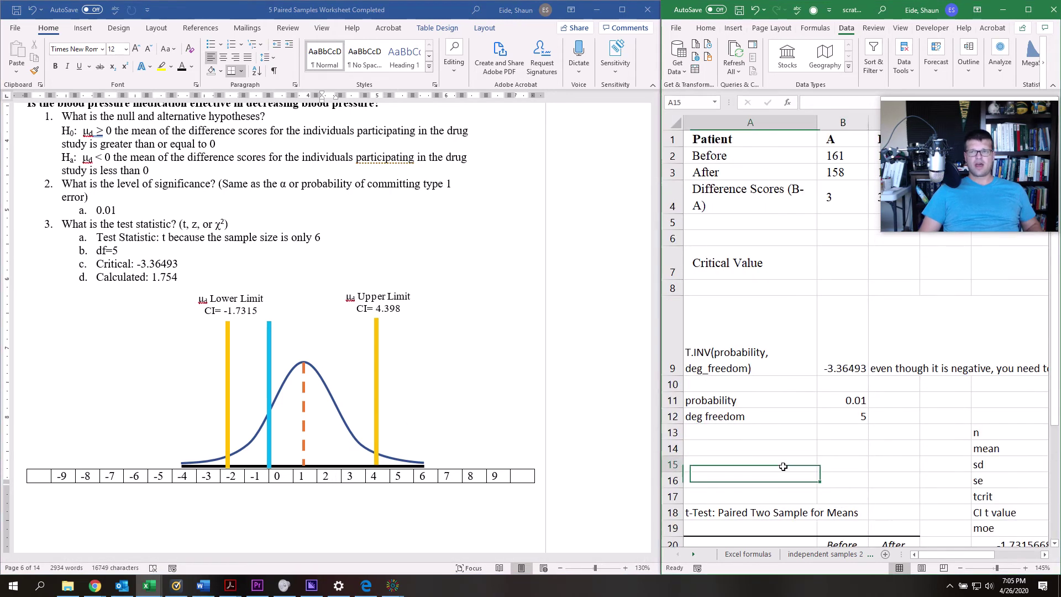
pyautogui.press('Right')
pyautogui.press('Right')
pyautogui.press('Right')
pyautogui.press('Right')
pyautogui.press('Right')
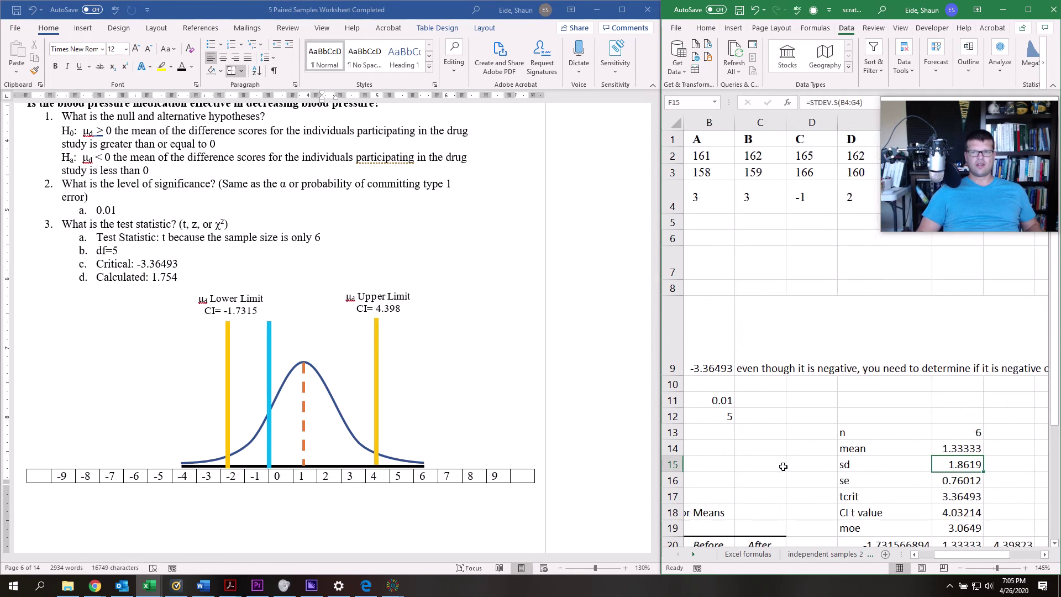
pyautogui.scroll(-1, 871, 430)
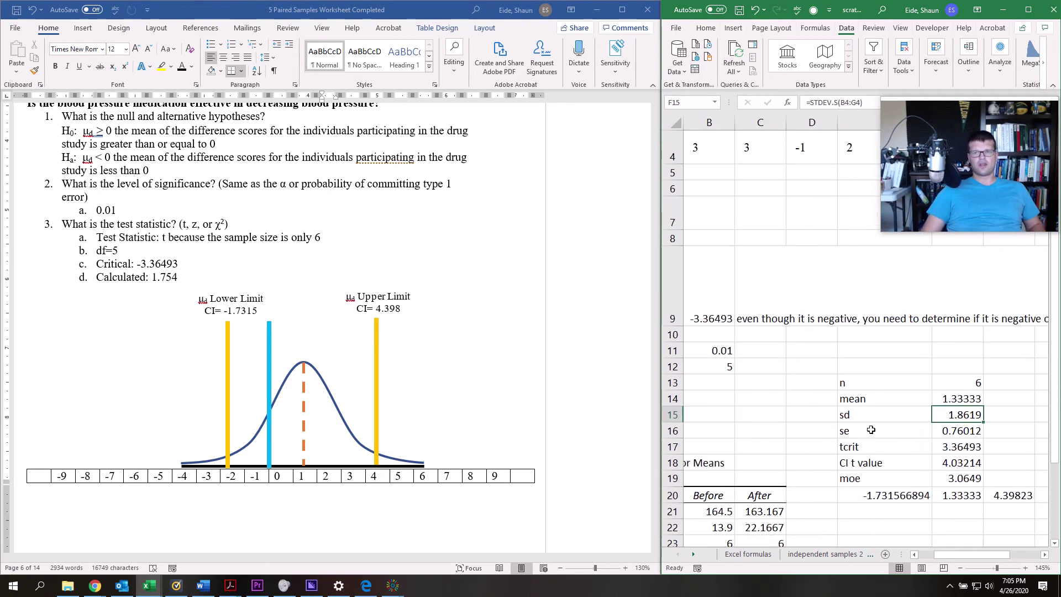
# Inspect the mean, the sd formula over B4:G4 and the standard error formula in the confidence interval calculations.
pyautogui.click(955, 396)
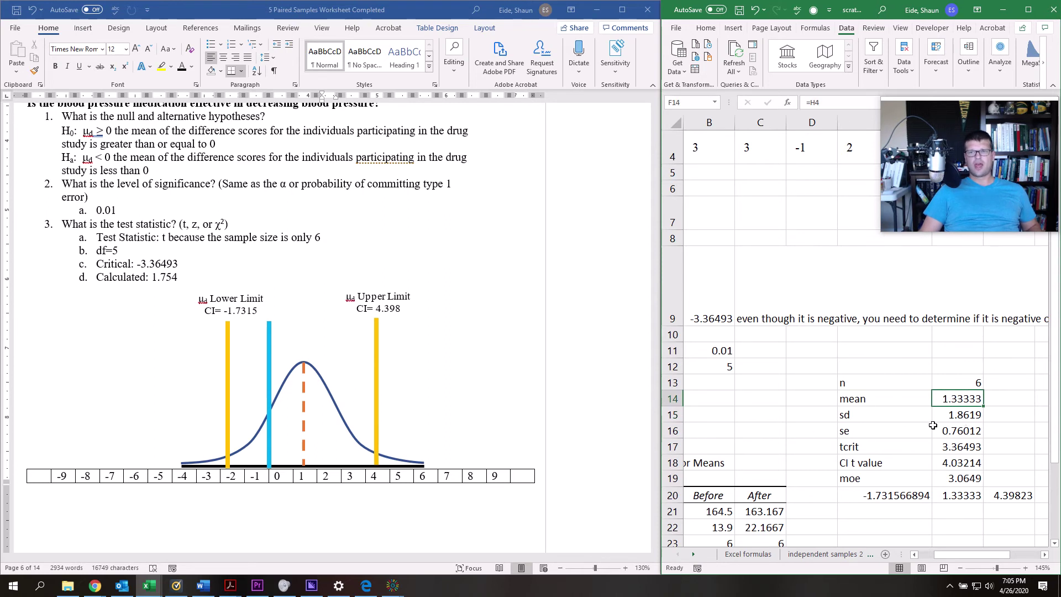
pyautogui.scroll(1, 906, 451)
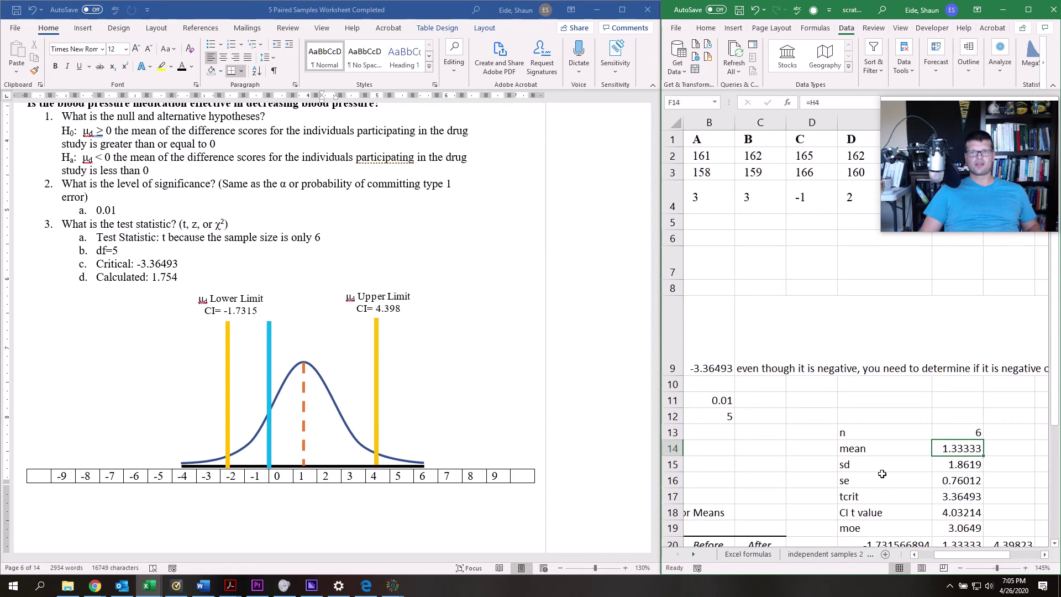
pyautogui.click(954, 468)
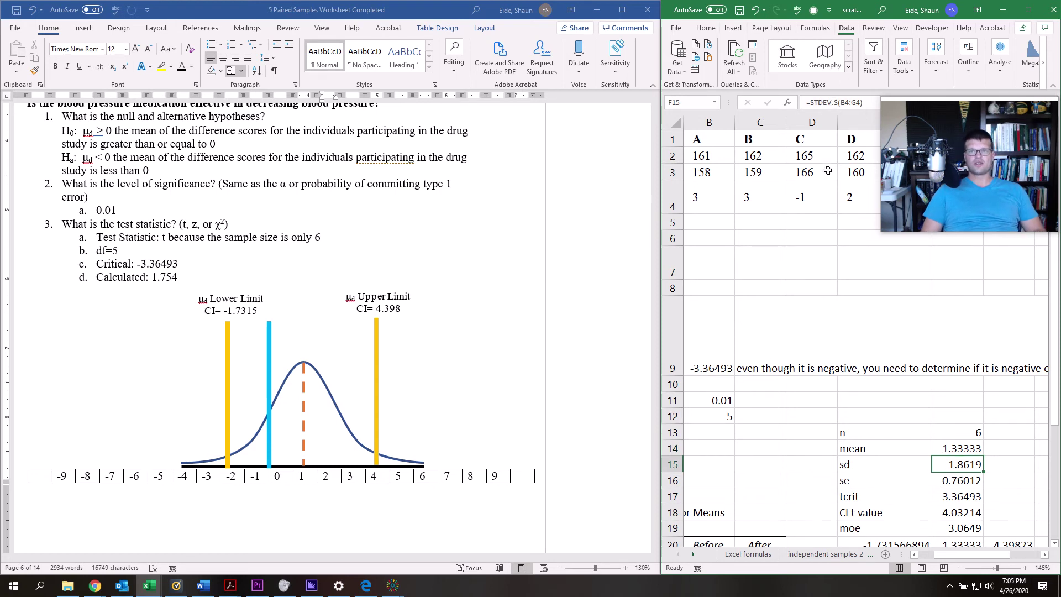
pyautogui.moveTo(913, 160); pyautogui.dragTo(922, 73)
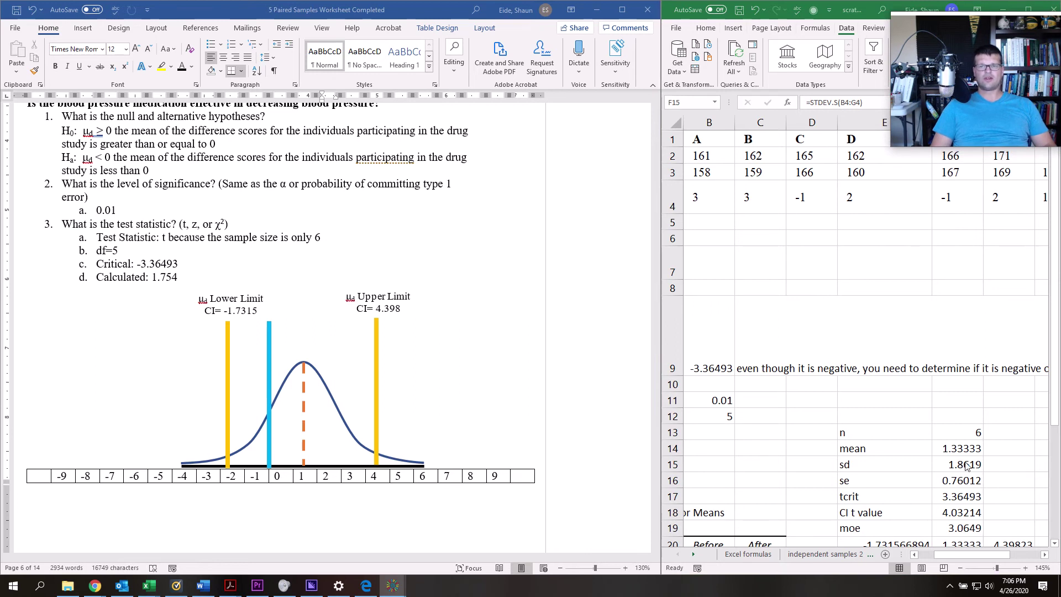
pyautogui.click(951, 481)
pyautogui.press('F2')
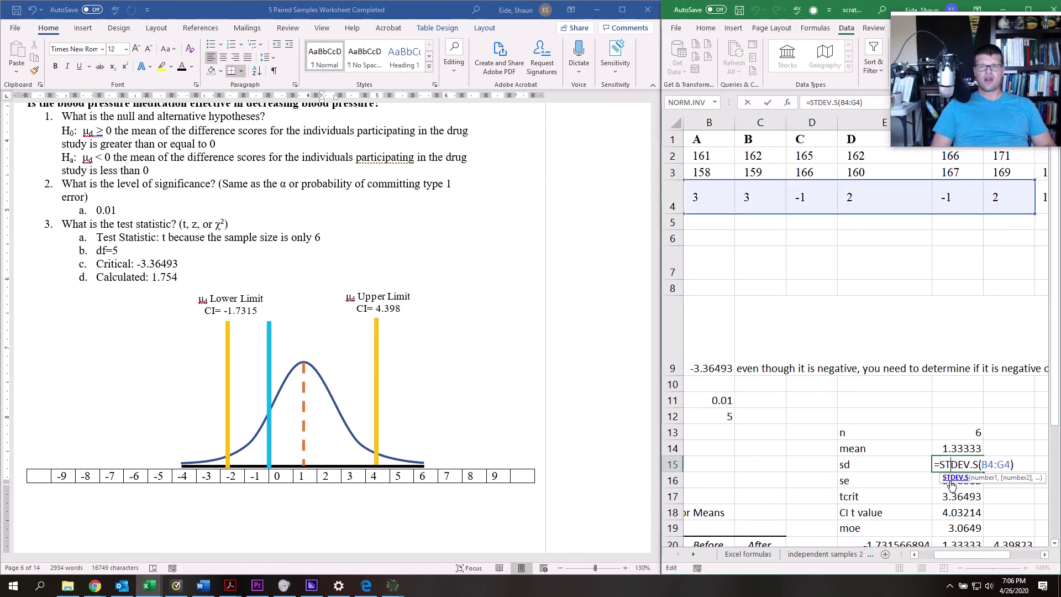
pyautogui.press('Return')
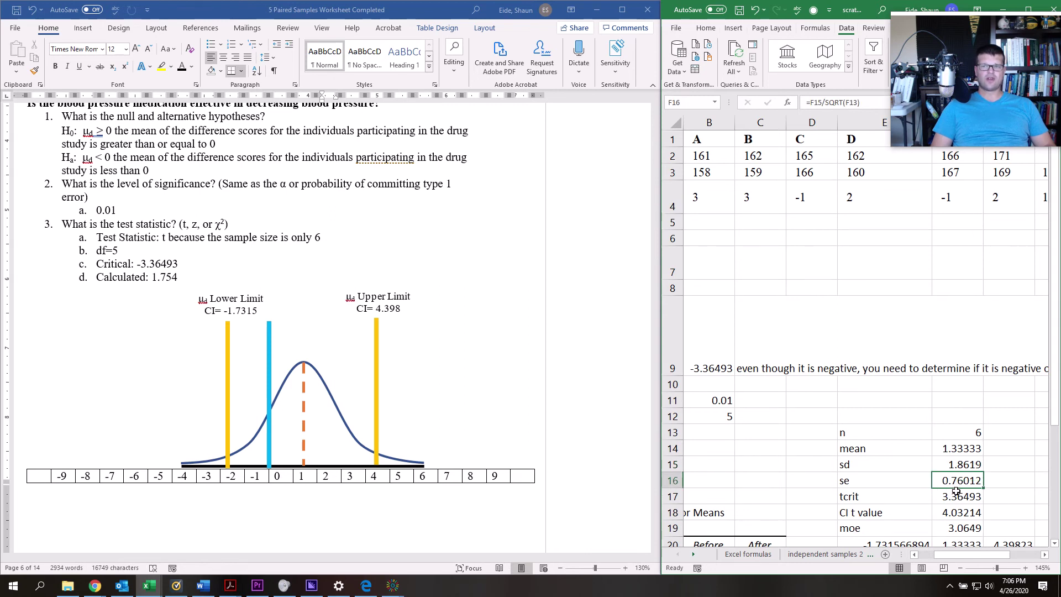
# Trace the tcrit cell F17 to the t Critical one-tail value in the paired t-test output, and return to the confidence interval calculations.
pyautogui.click(951, 500)
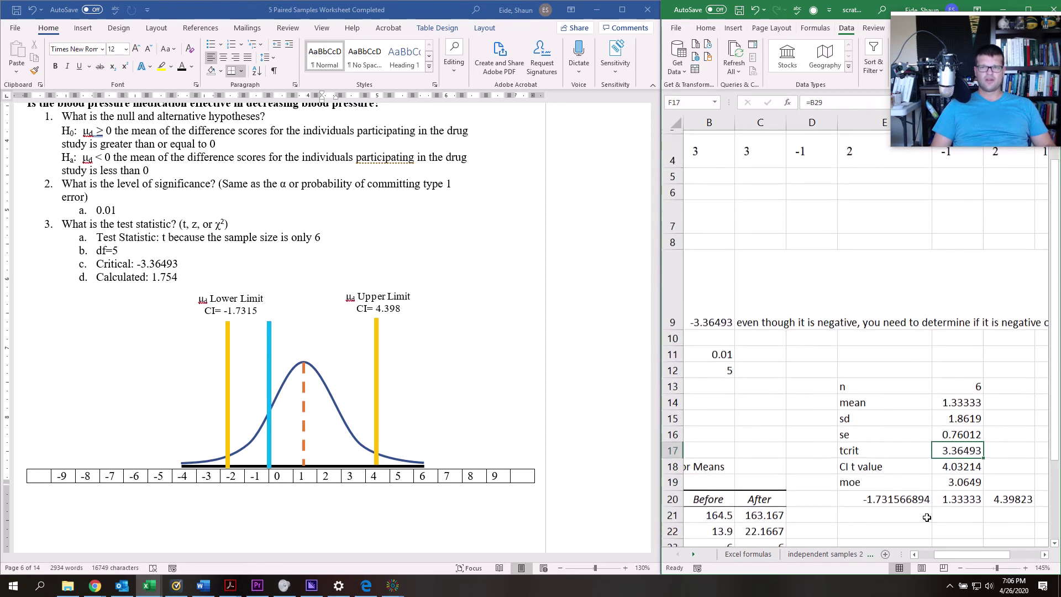
pyautogui.scroll(-1, 934, 514)
pyautogui.scroll(-2, 897, 435)
pyautogui.moveTo(846, 457); pyautogui.dragTo(718, 428)
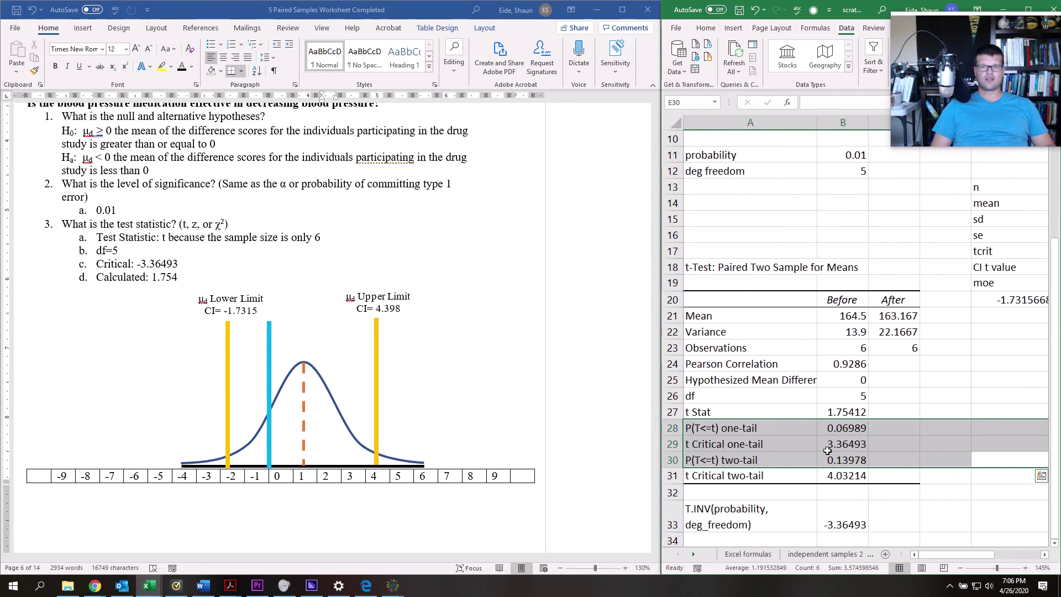
pyautogui.click(840, 446)
pyautogui.press('Right')
pyautogui.press('Right')
pyautogui.press('Right')
pyautogui.press('Right')
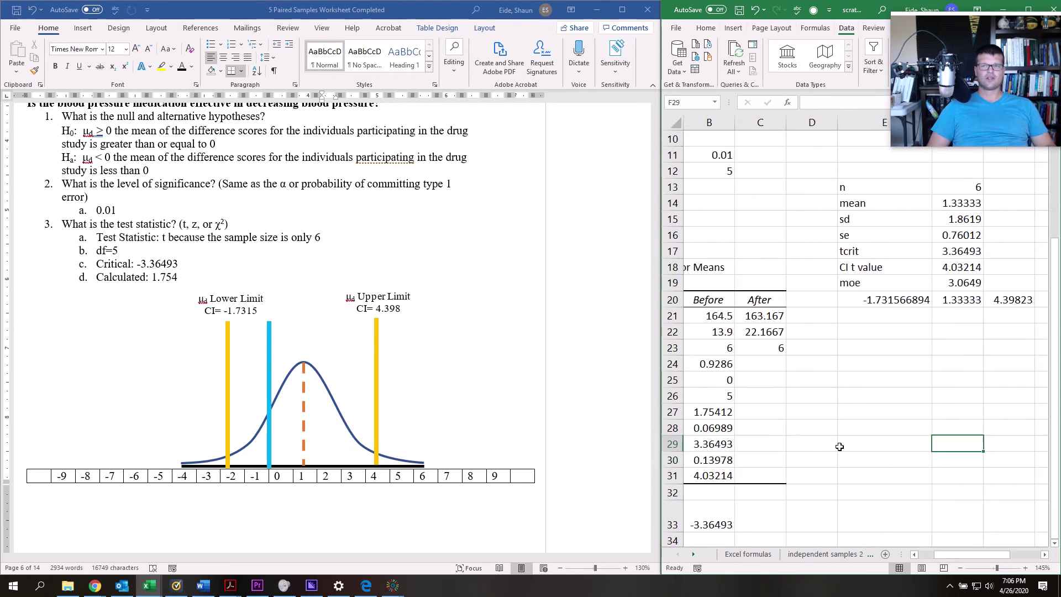
# Look up the CI t value in the t chart PDF in Acrobat, comparing the 99% confidence and one-tailed 0.01 columns, and return to the workbook.
pyautogui.click(860, 264)
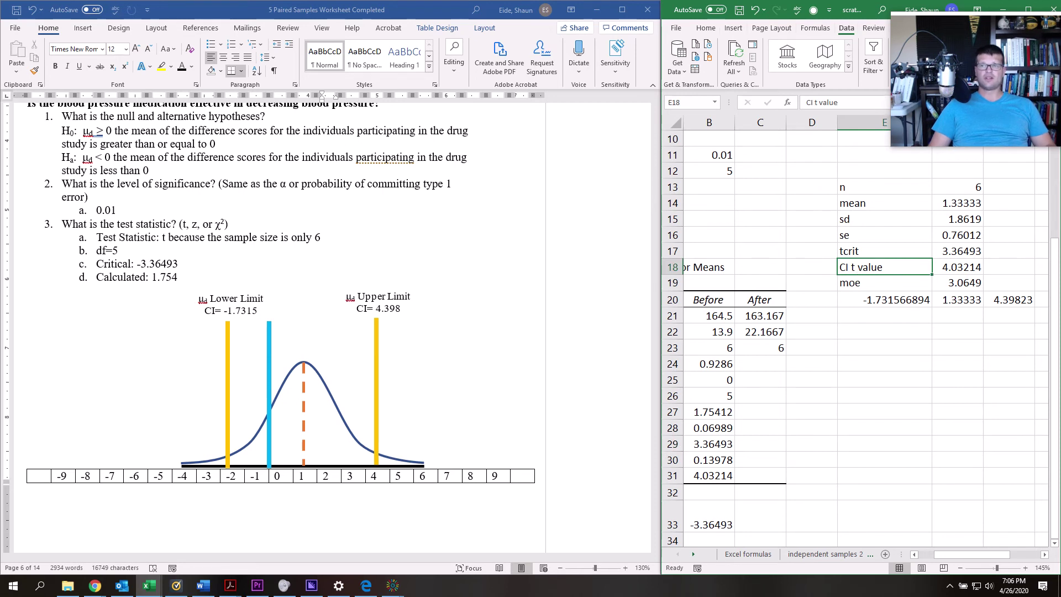
pyautogui.hotkey('alt', 'Tab')
pyautogui.moveTo(750, 141); pyautogui.dragTo(375, 102)
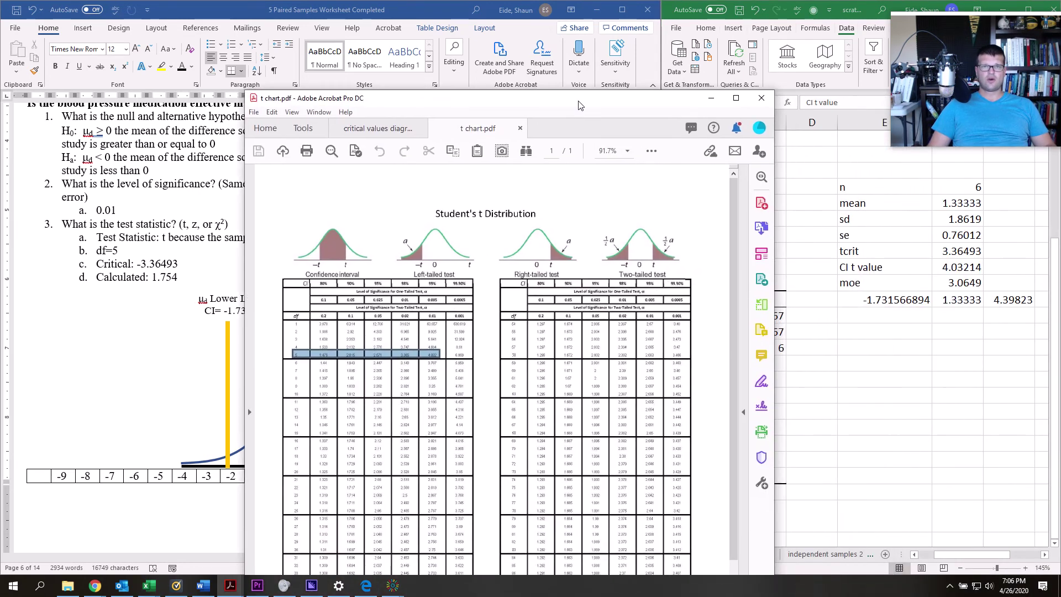
pyautogui.click(736, 98)
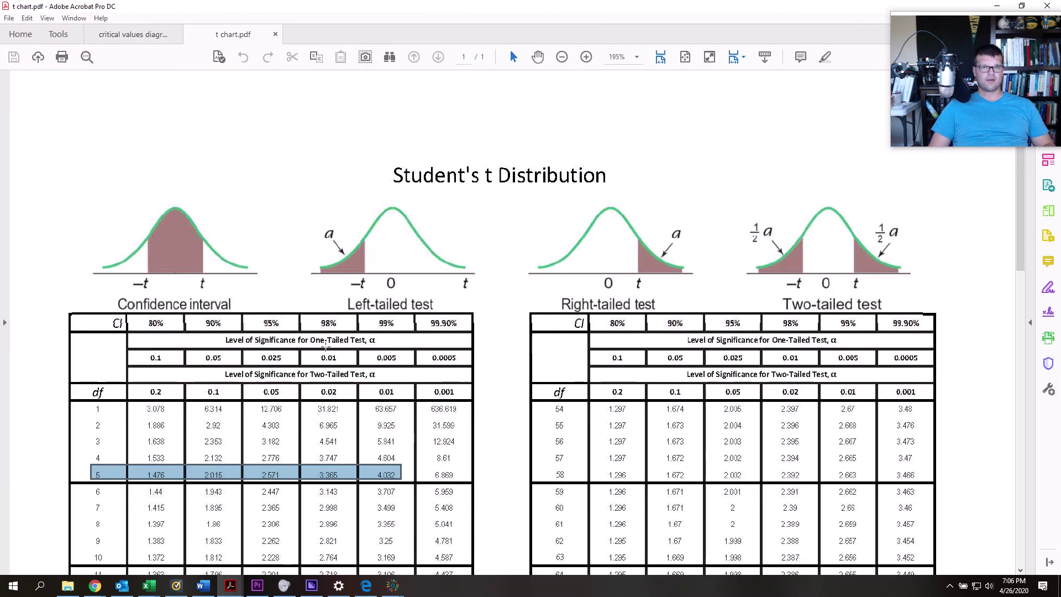
pyautogui.click(393, 336)
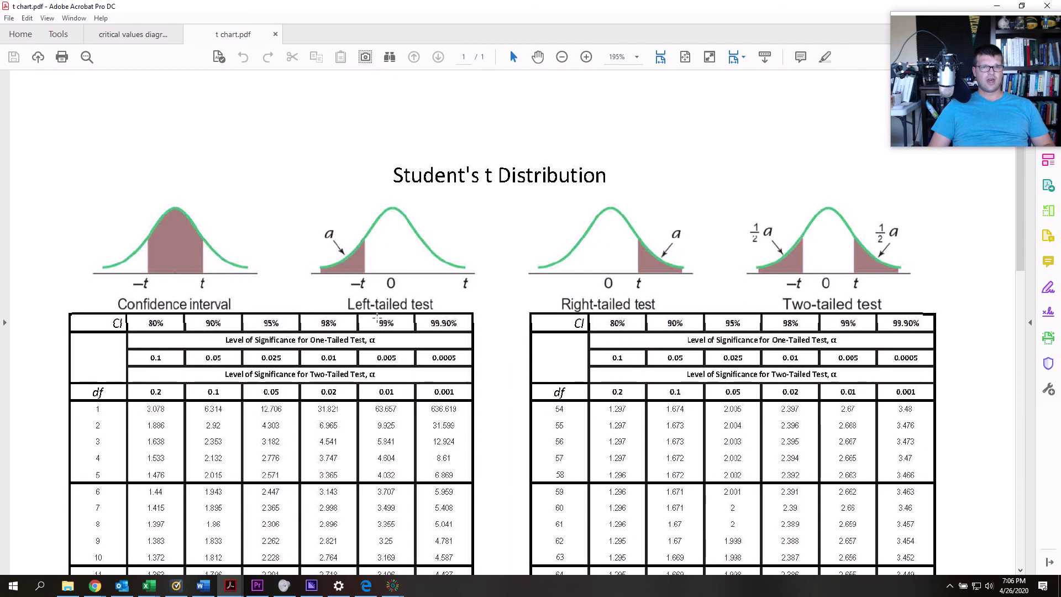
pyautogui.moveTo(377, 316); pyautogui.dragTo(403, 329)
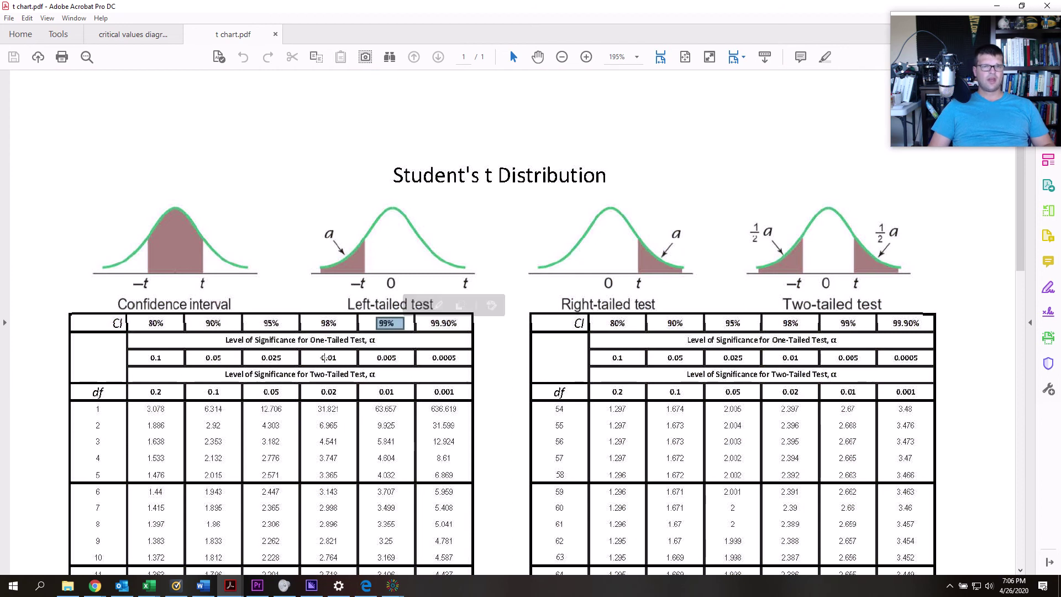
pyautogui.moveTo(317, 352); pyautogui.dragTo(355, 367)
pyautogui.hotkey('ctrl', 'a')
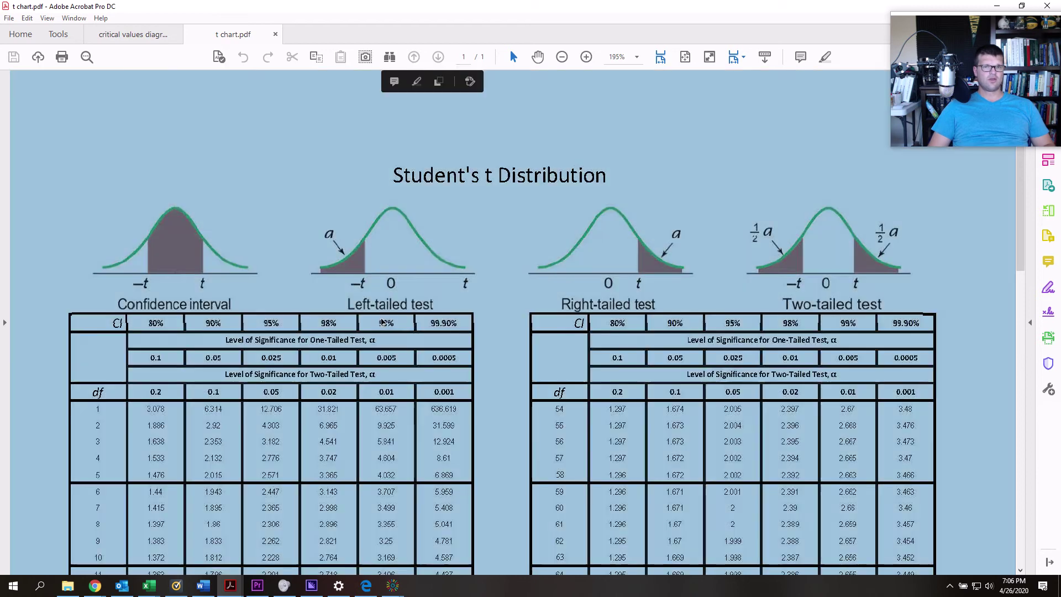
pyautogui.click(354, 344)
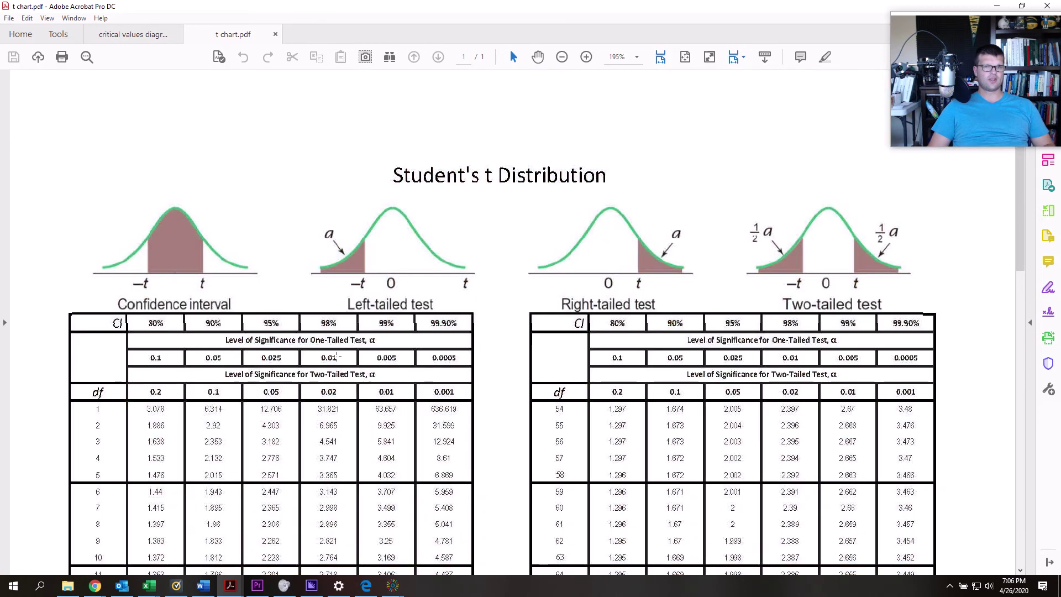
pyautogui.moveTo(408, 5); pyautogui.dragTo(1060, 146)
pyautogui.click(871, 271)
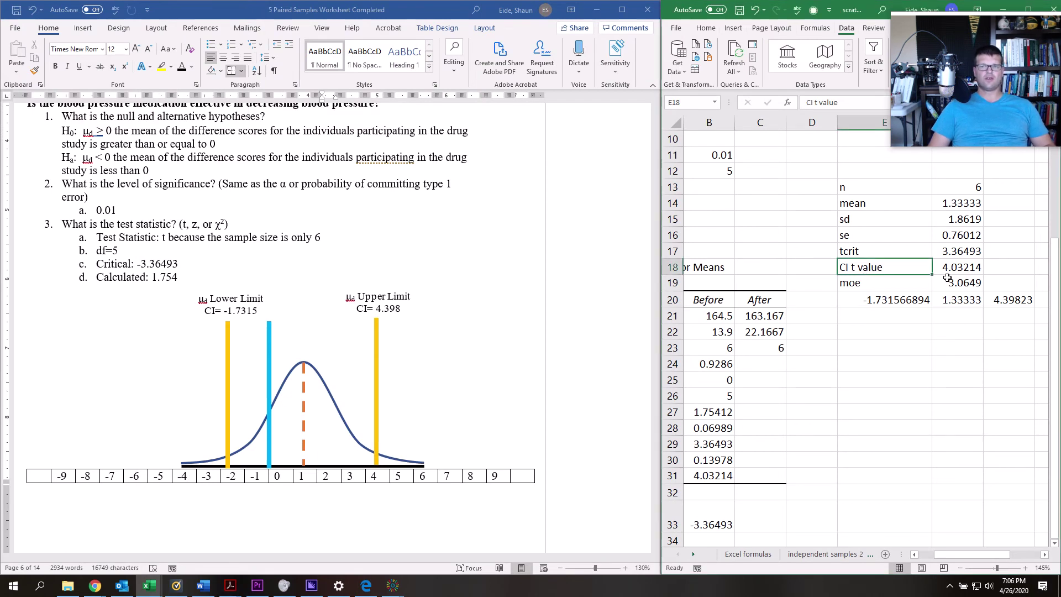
# Inspect the margin of error in the Excel calculations and the blue vertical line on the Word bell curve.
pyautogui.click(913, 286)
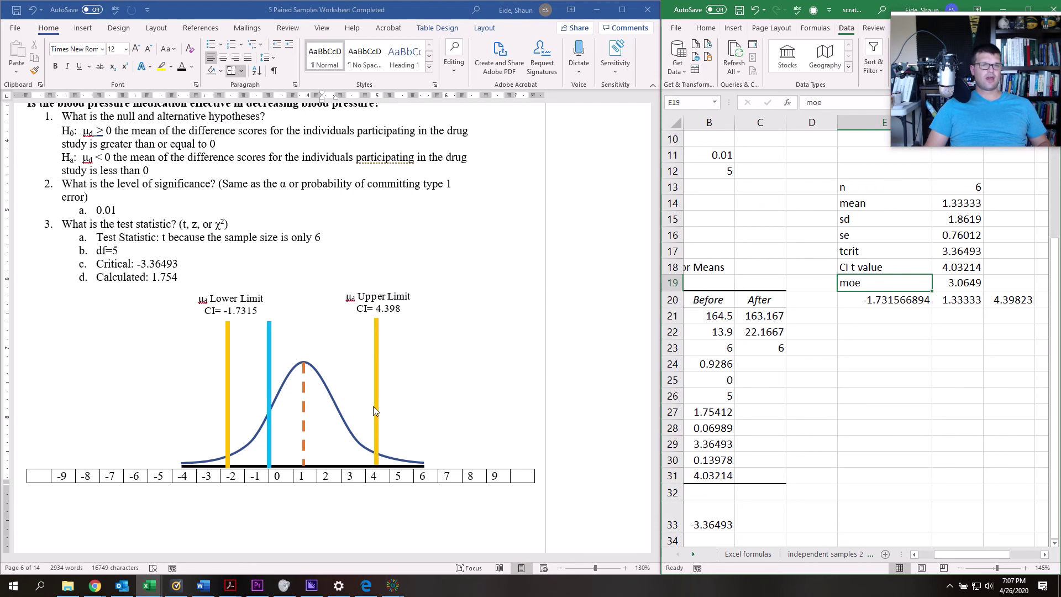
pyautogui.moveTo(392, 586)
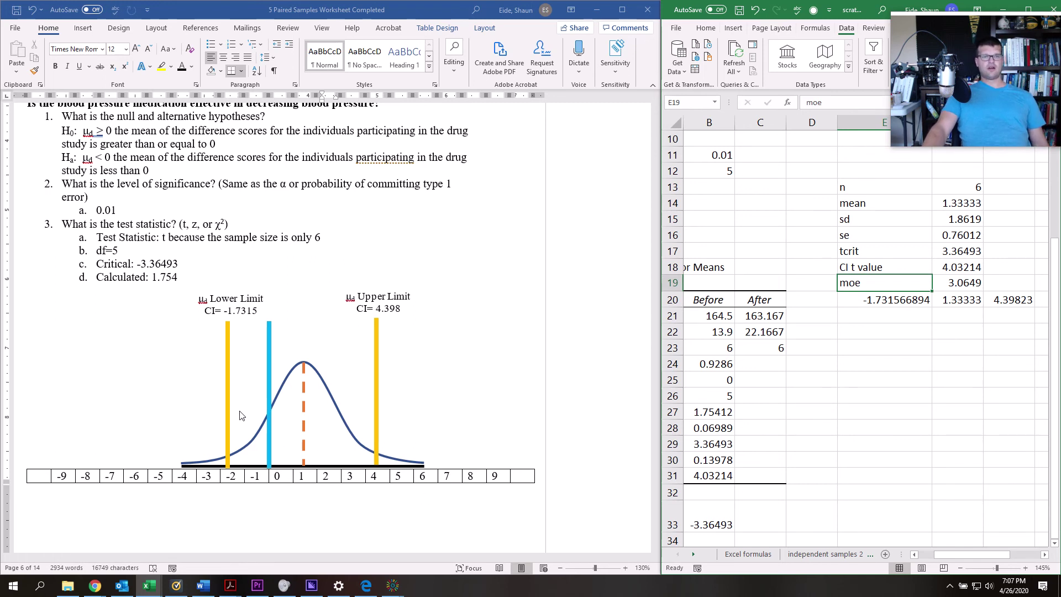
pyautogui.click(268, 409)
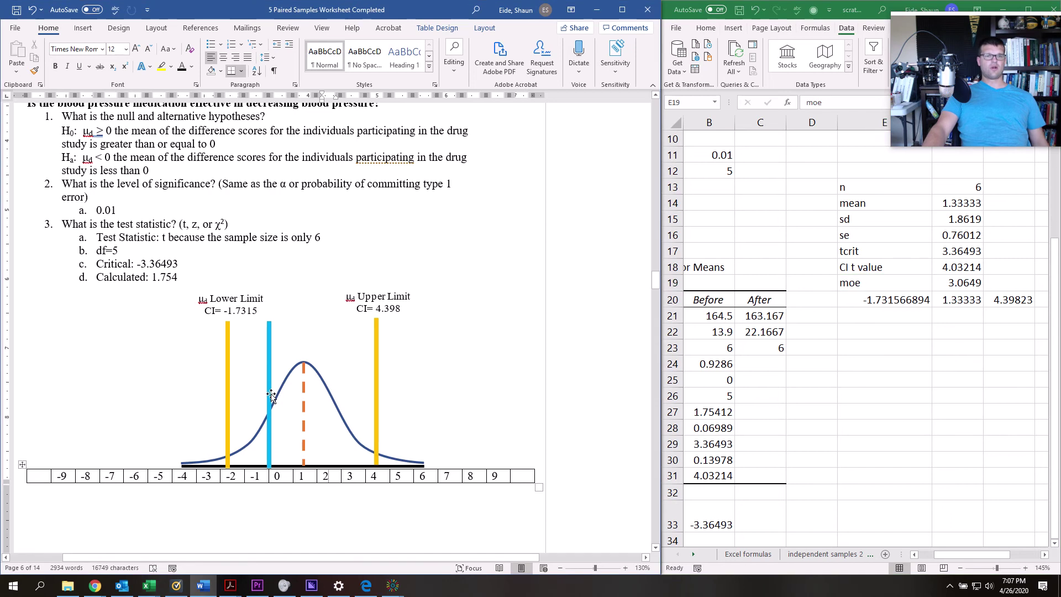
pyautogui.moveTo(269, 392)
pyautogui.mouseDown()
pyautogui.moveTo(268, 416)
pyautogui.moveTo(272, 406)
pyautogui.mouseUp()
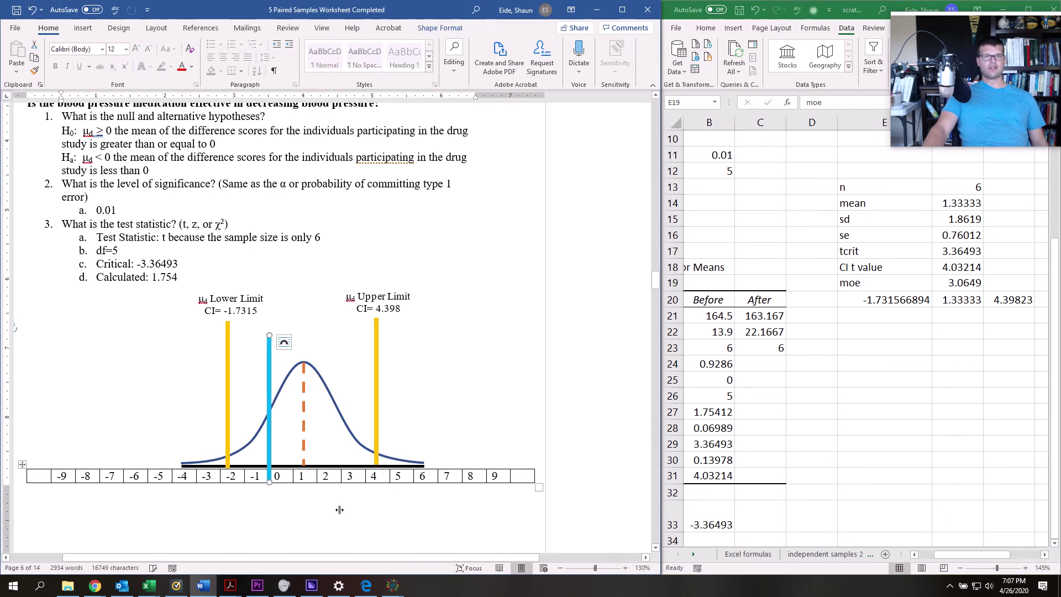
# Review the Difference Score box and the question 4 decision rule, and check back against the question 3 answers and bell curve.
pyautogui.scroll(-1, 313, 504)
pyautogui.scroll(-7, 313, 504)
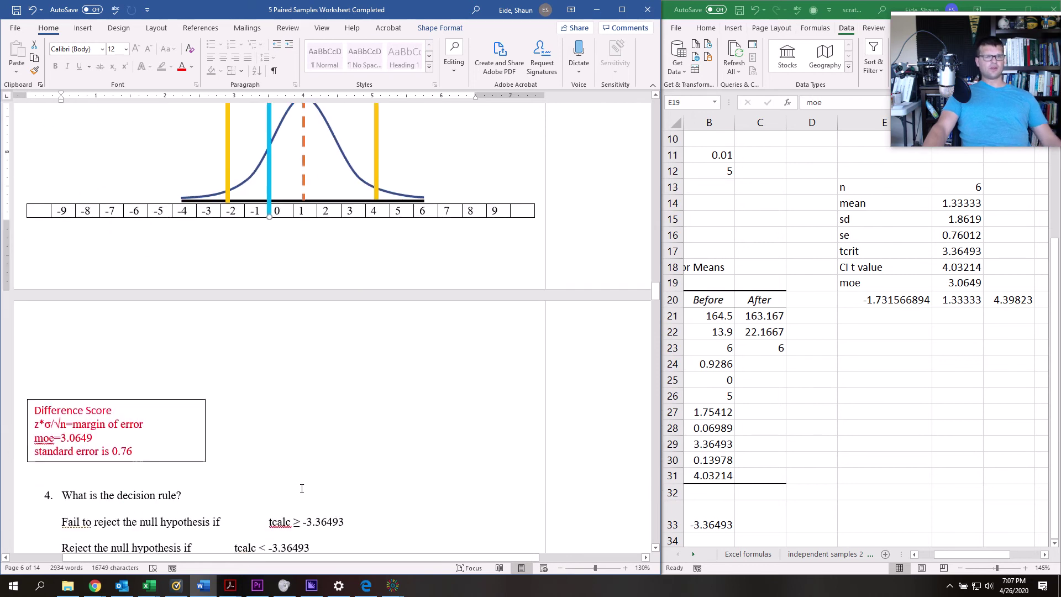
pyautogui.click(115, 375)
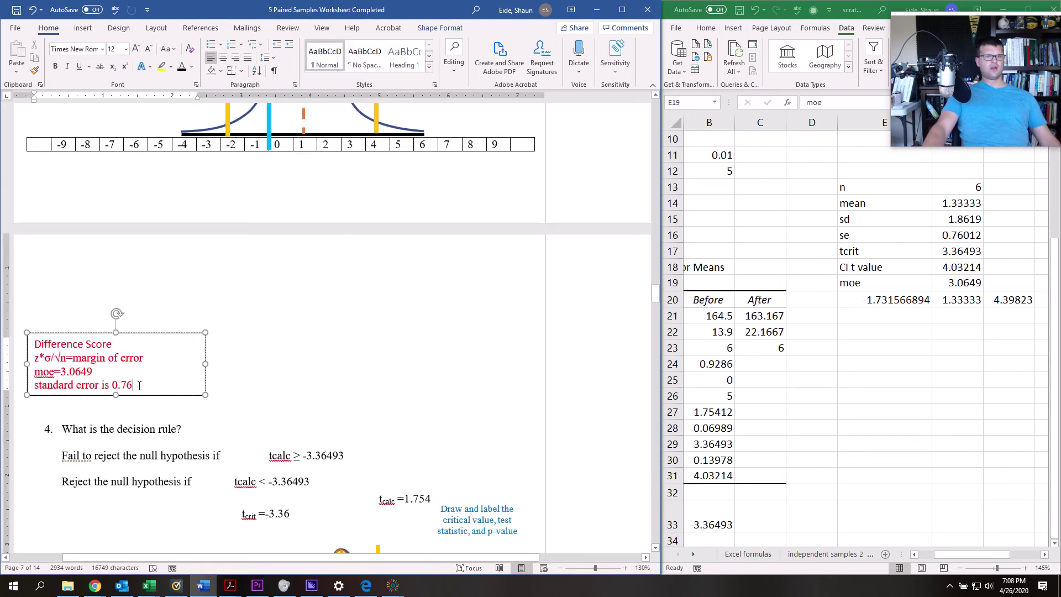
pyautogui.scroll(-2, 139, 386)
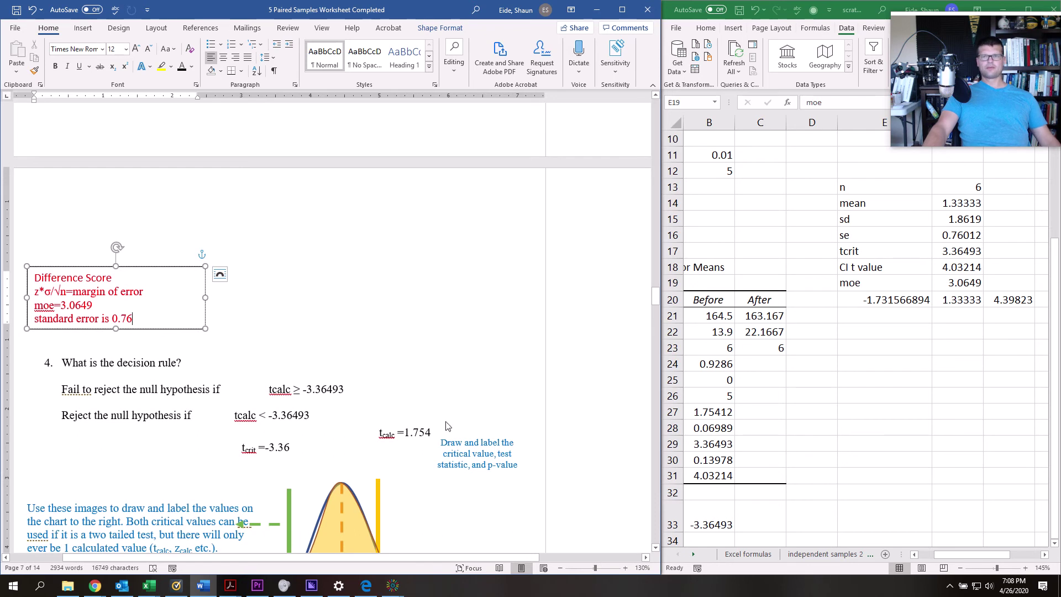
pyautogui.scroll(-2, 207, 407)
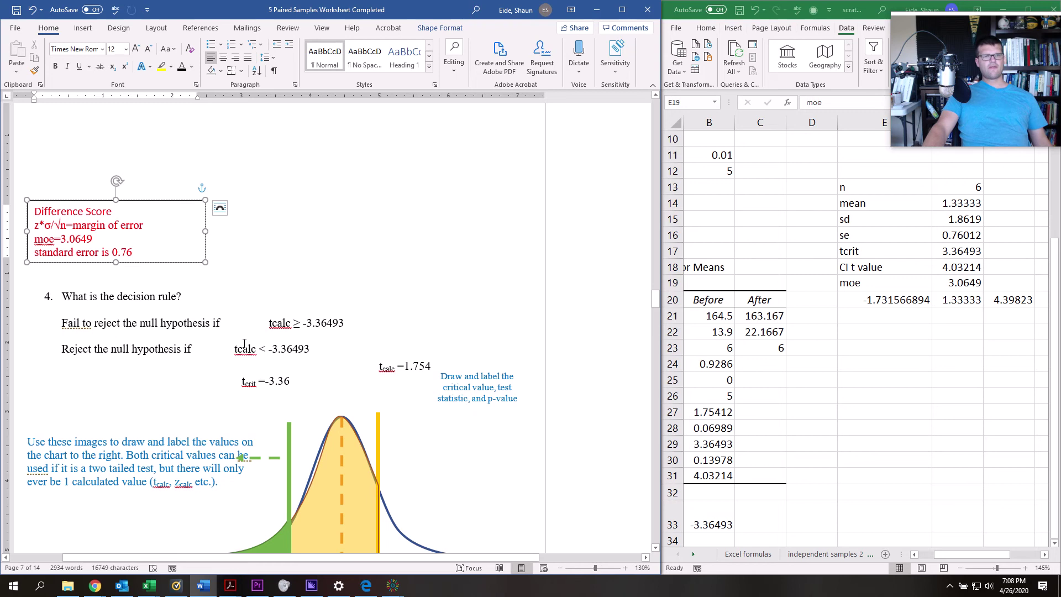
pyautogui.scroll(6, 241, 342)
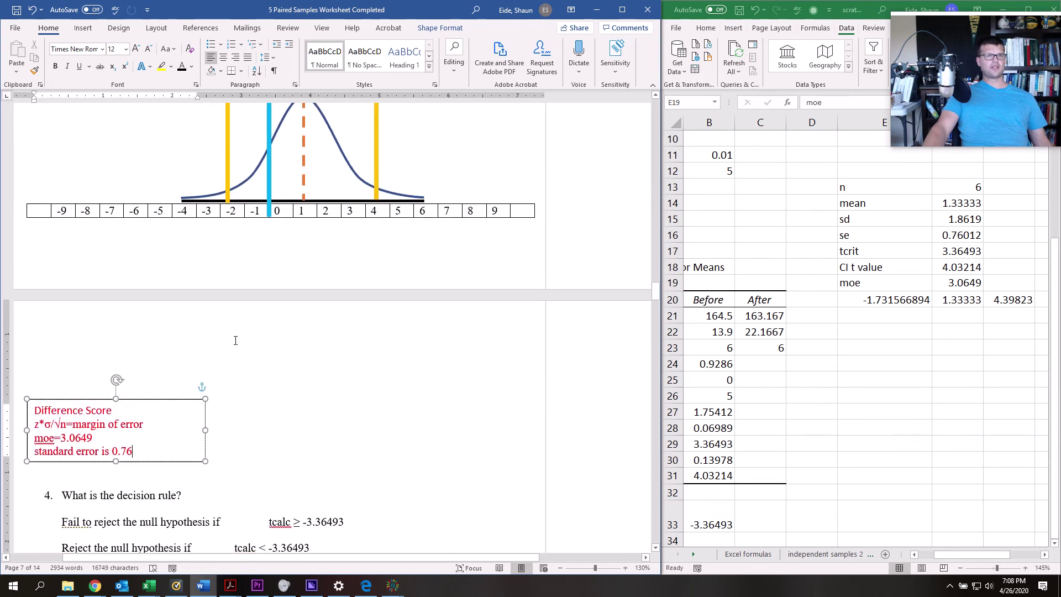
pyautogui.scroll(6, 235, 340)
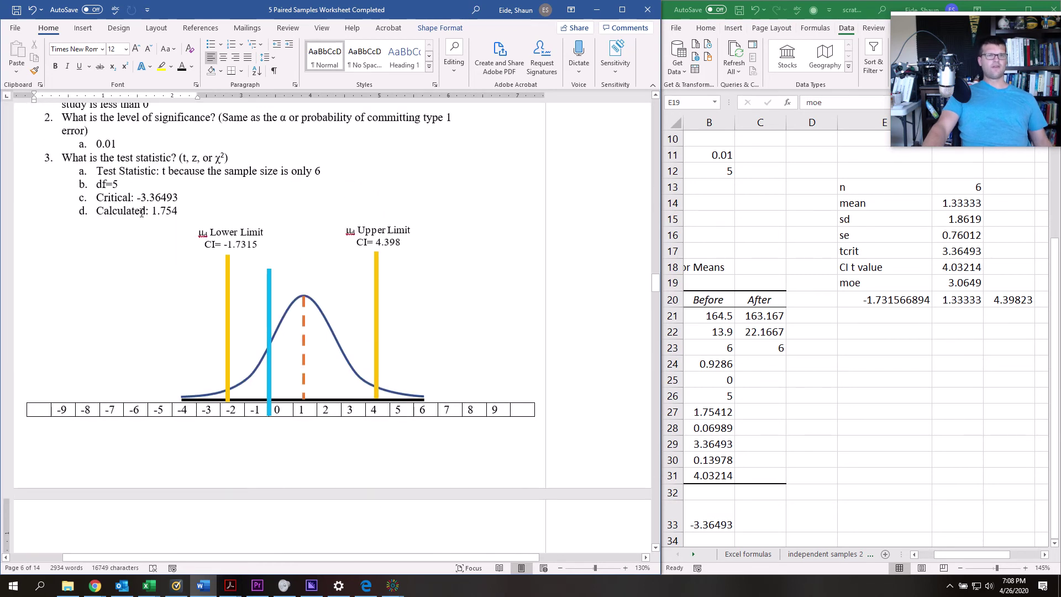
# Indent the reject-rule expression tcalc < -3.36493 under question 4 so it lines up with the fail-to-reject expression above it.
pyautogui.scroll(-10, 142, 212)
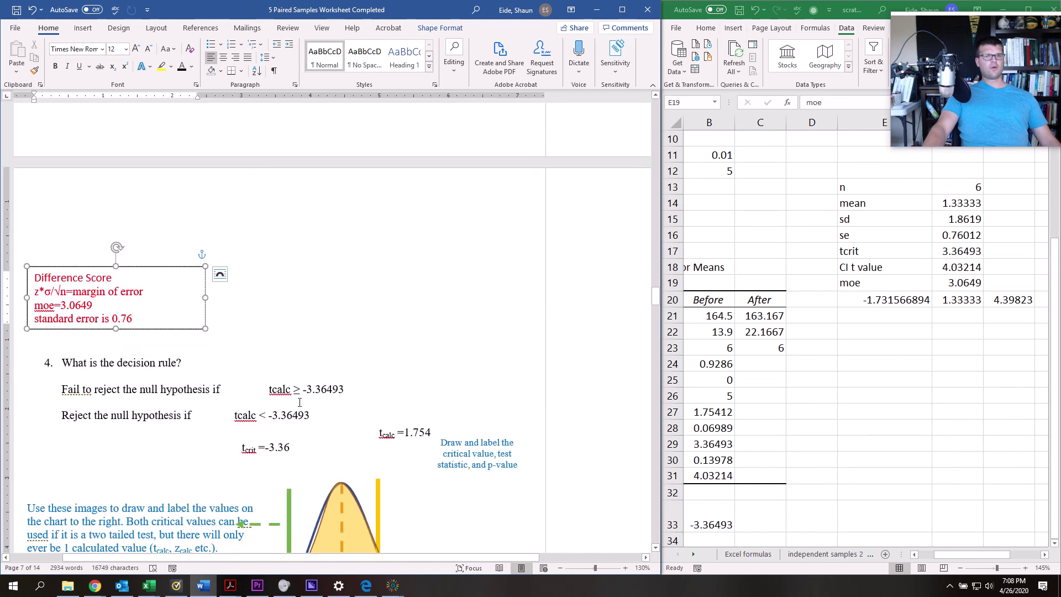
pyautogui.scroll(-3, 303, 402)
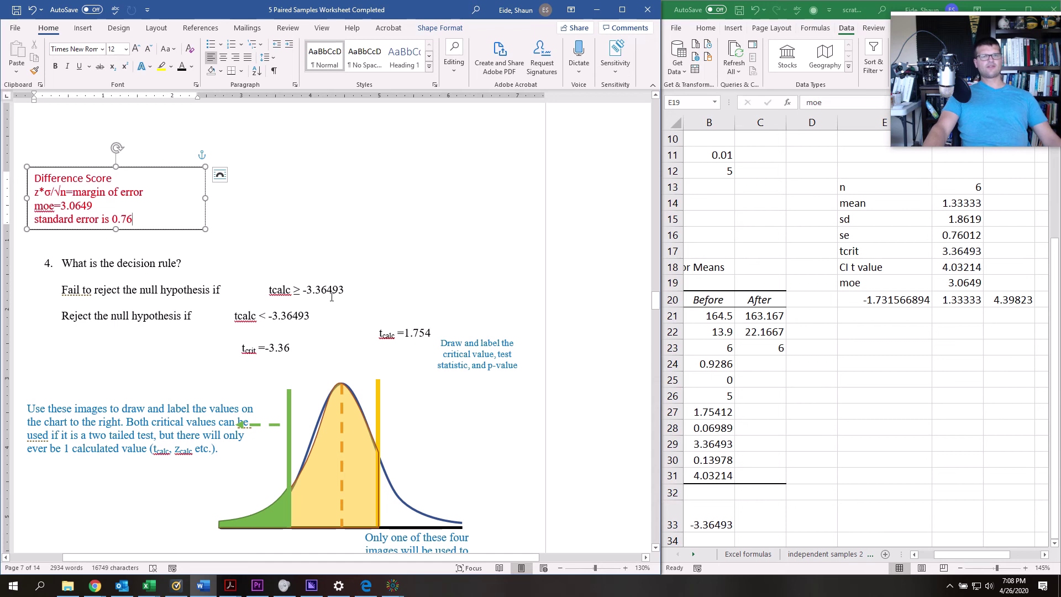
pyautogui.click(235, 315)
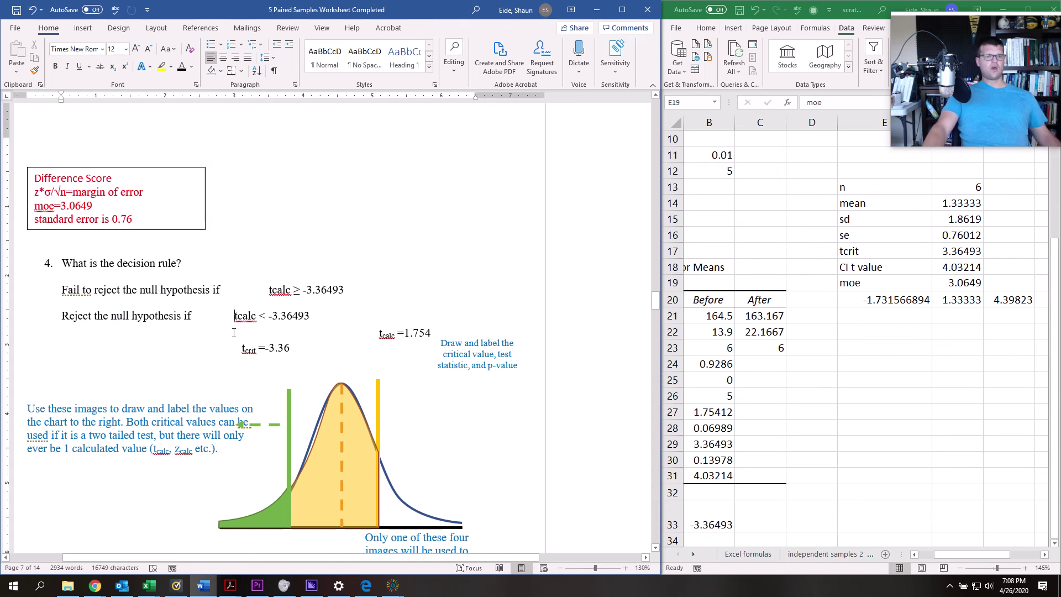
pyautogui.press('Tab')
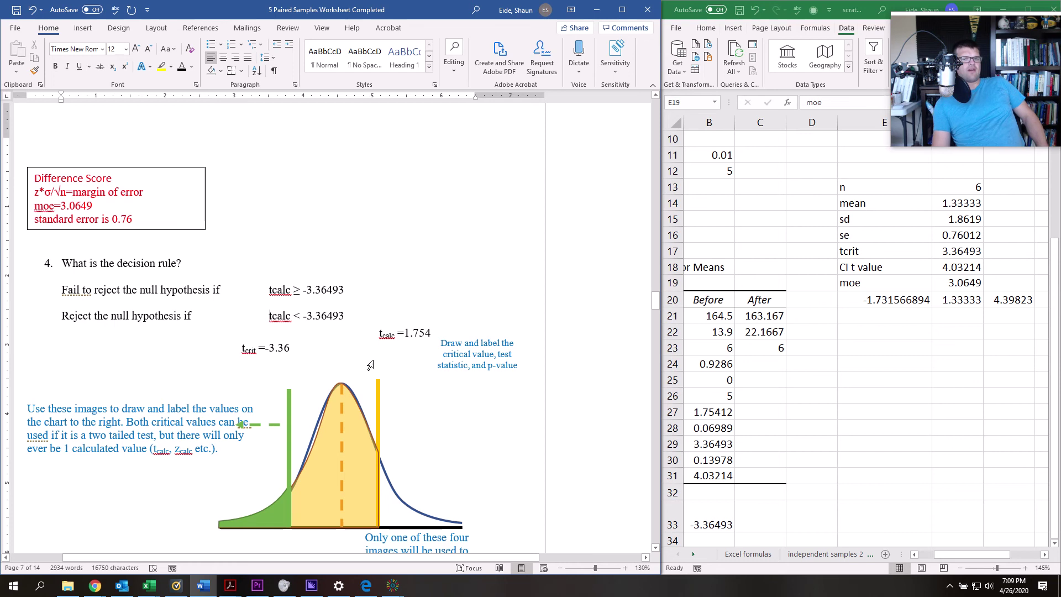
# Place the tcrit label just above the green line, and shorten the tcalc text box and place it just above the yellow line.
pyautogui.click(278, 358)
pyautogui.moveTo(278, 358); pyautogui.dragTo(303, 387)
pyautogui.click(402, 334)
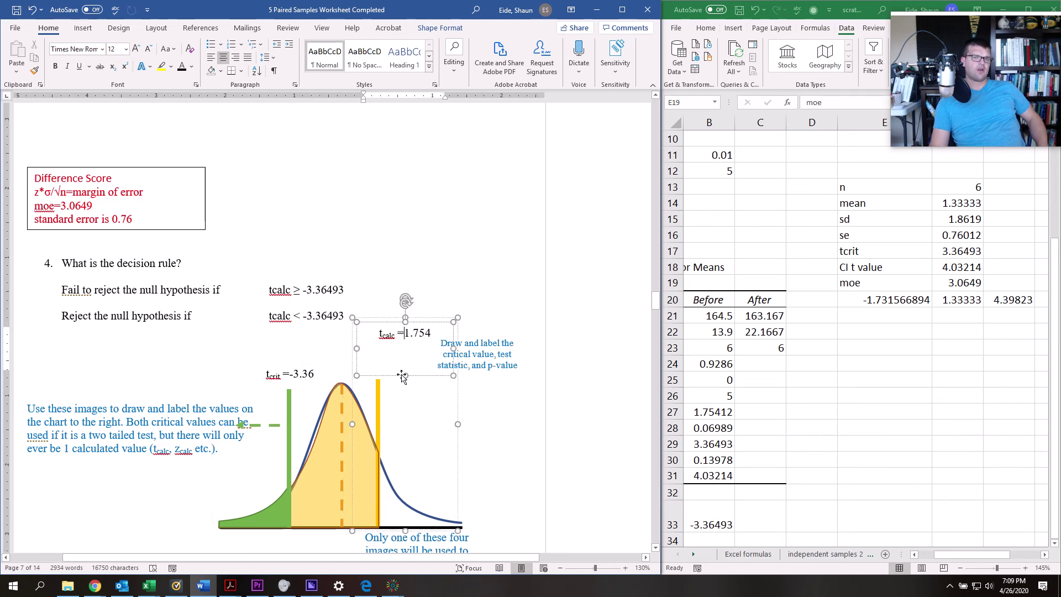
pyautogui.moveTo(405, 376); pyautogui.dragTo(411, 353)
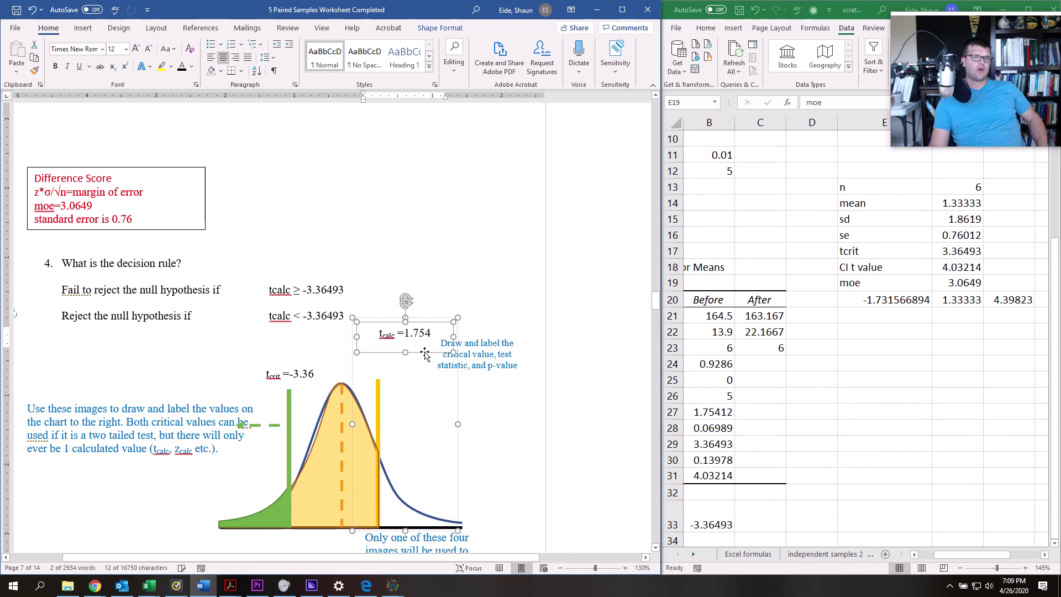
pyautogui.click(406, 384)
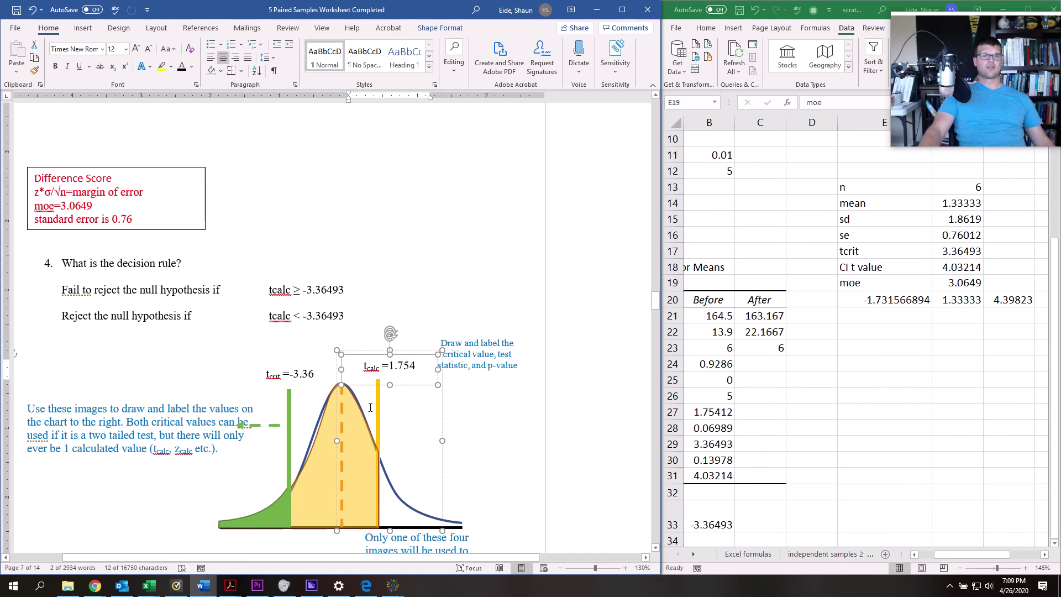
# Examine question 5's critical value, calculated value and decision statement alongside the labelled paired t-test output in Excel.
pyautogui.scroll(-7, 370, 407)
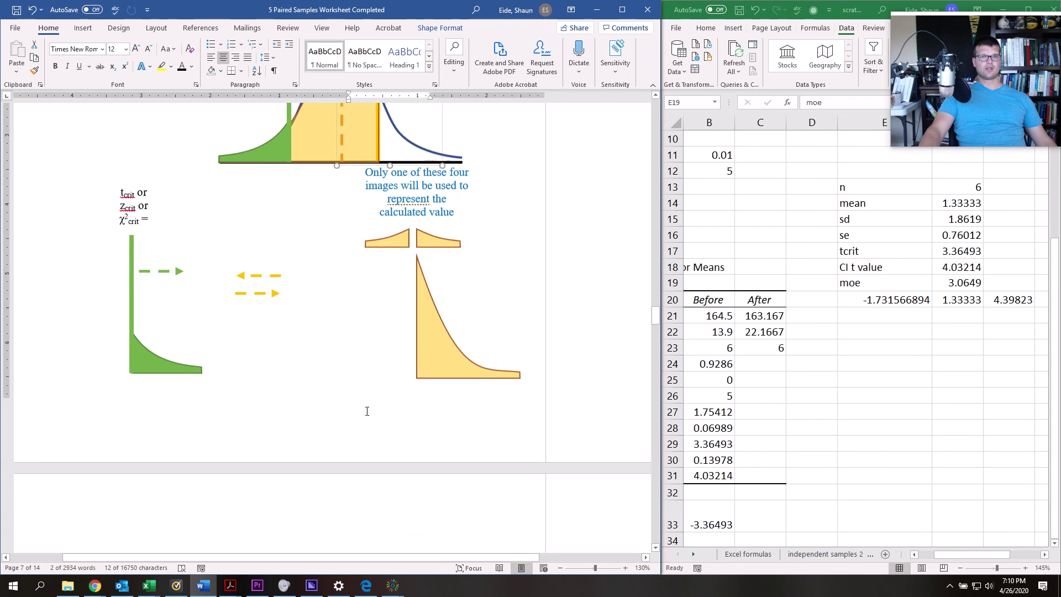
pyautogui.scroll(-4, 367, 411)
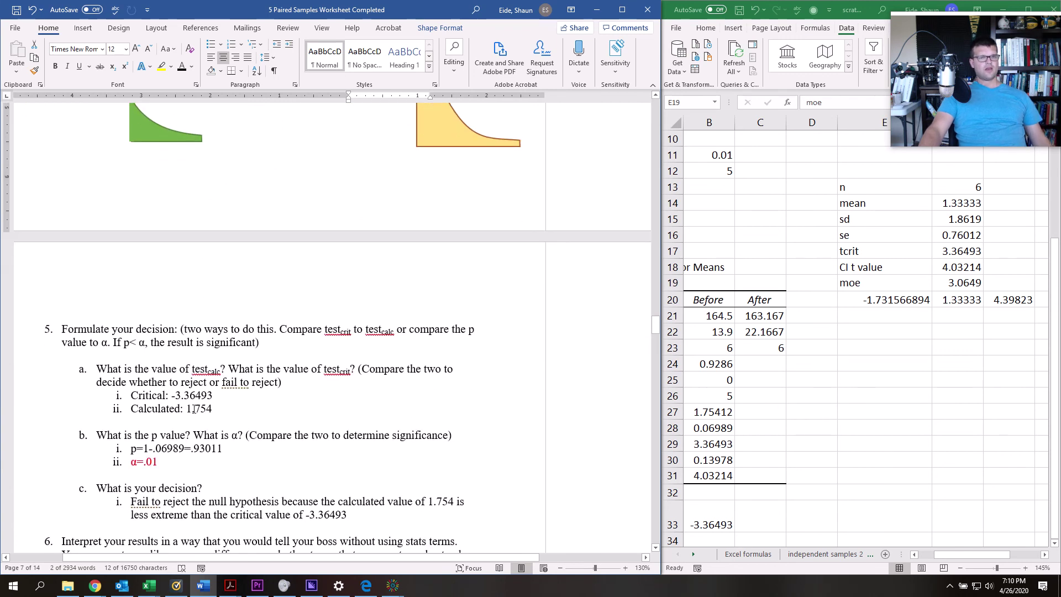
pyautogui.scroll(-1, 193, 401)
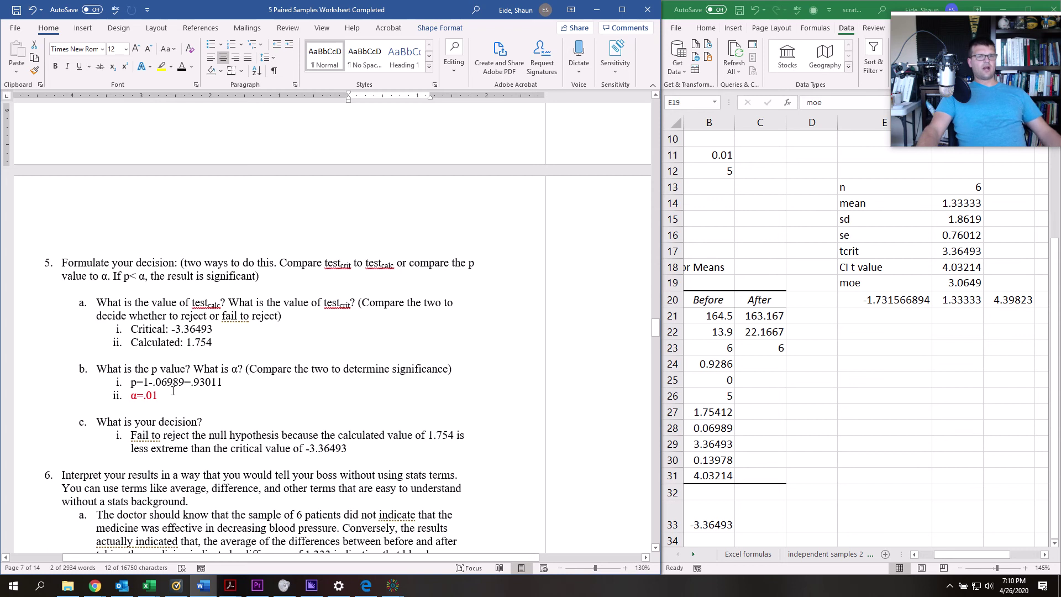
pyautogui.click(774, 384)
pyautogui.moveTo(791, 381); pyautogui.dragTo(734, 359)
pyautogui.click(734, 359)
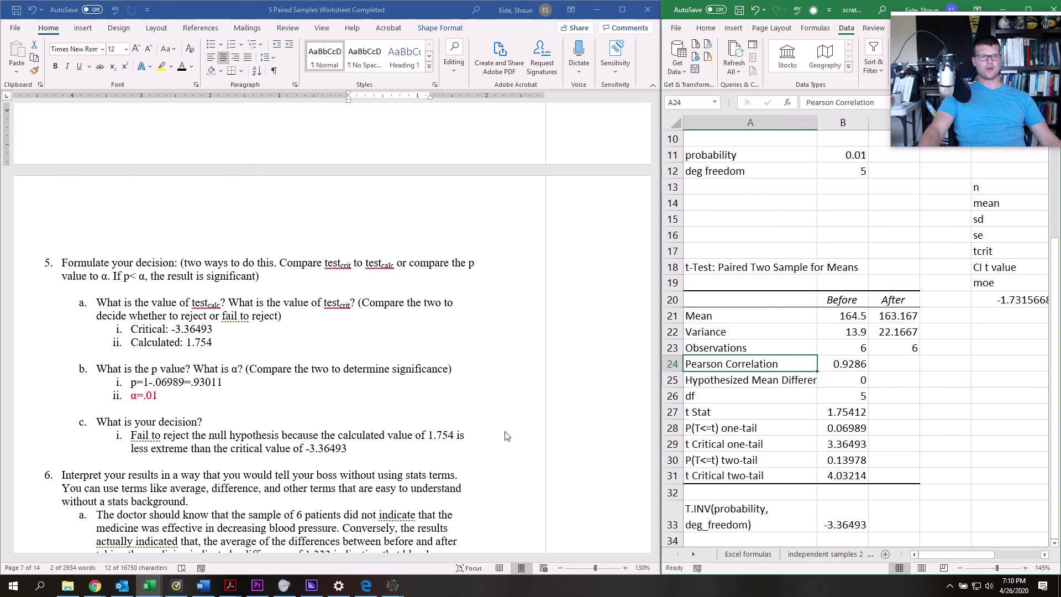
pyautogui.click(220, 314)
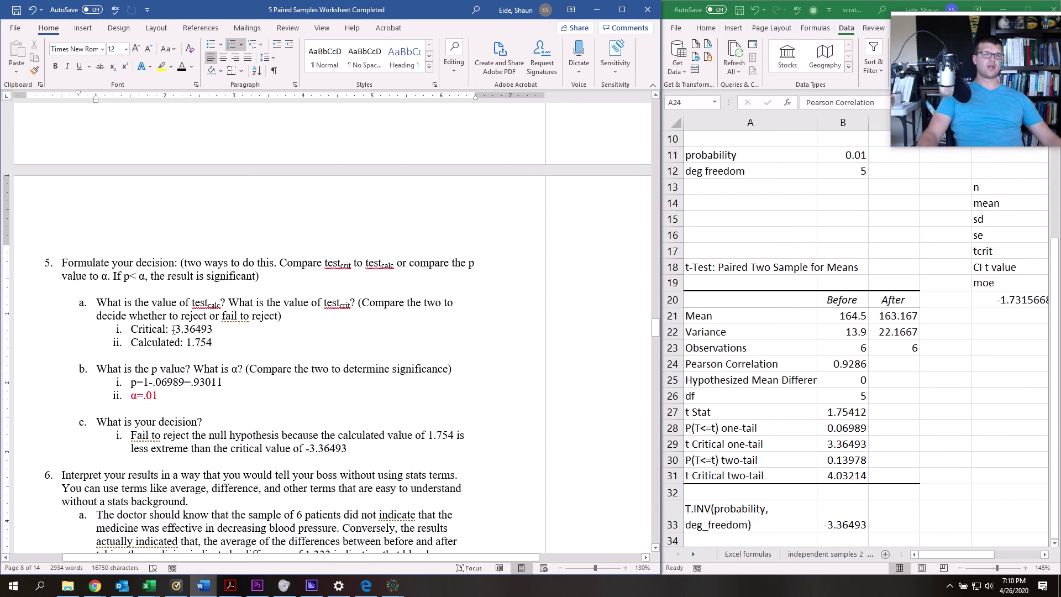
pyautogui.moveTo(133, 423); pyautogui.dragTo(383, 454)
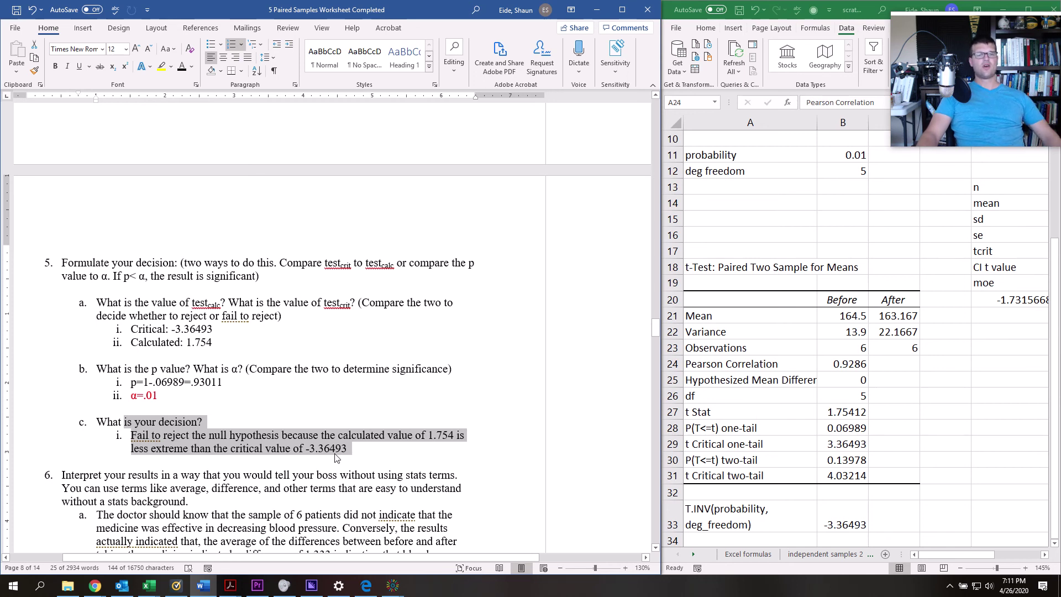
# Compare the p value answer in question 5b with the P(T<=t) one-tail and two-tail values in the paired t-test output.
pyautogui.click(217, 382)
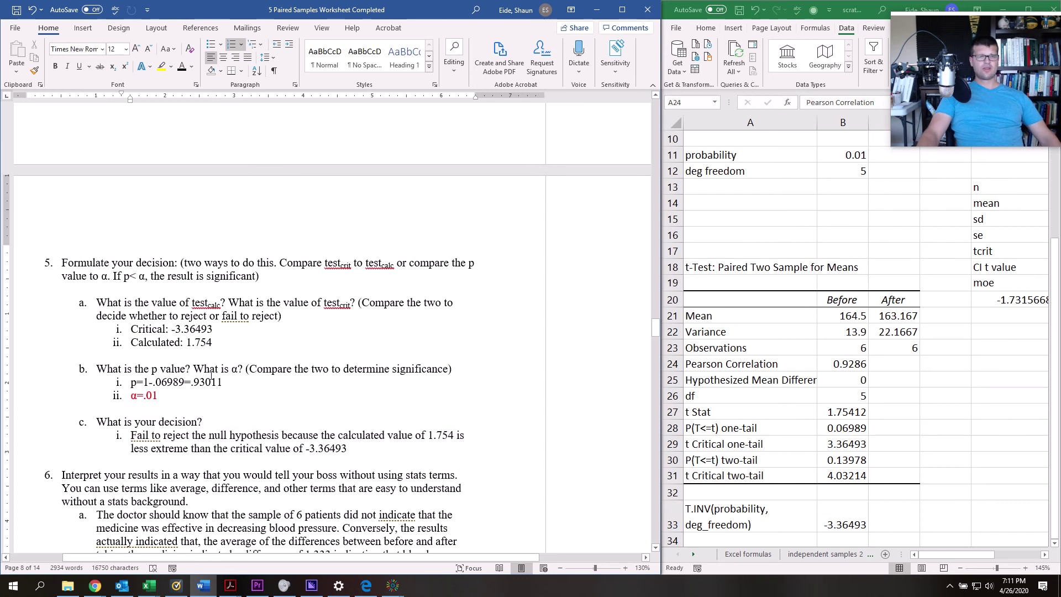
pyautogui.click(771, 444)
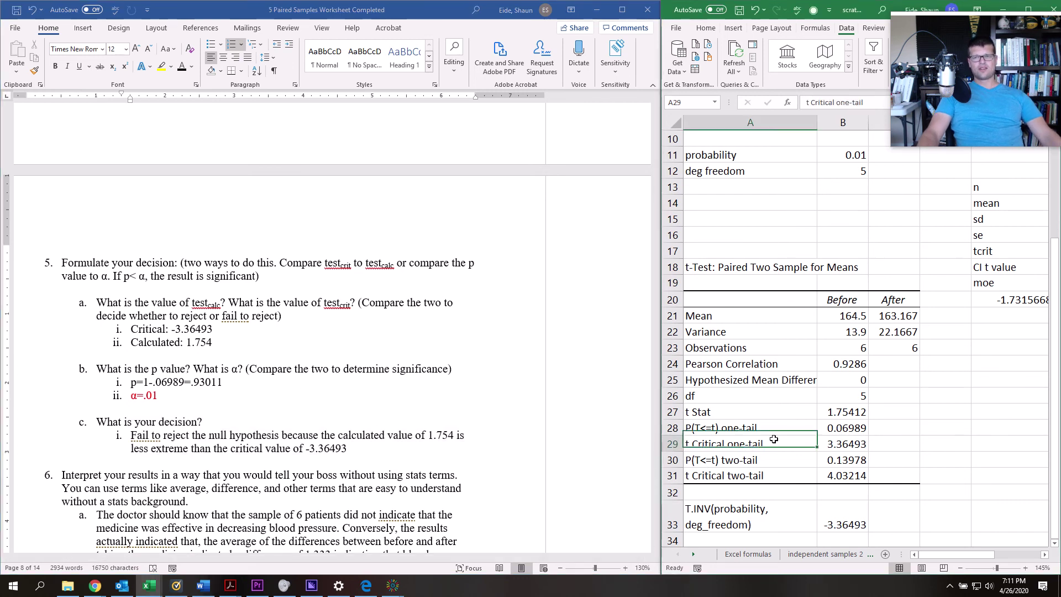
pyautogui.click(832, 429)
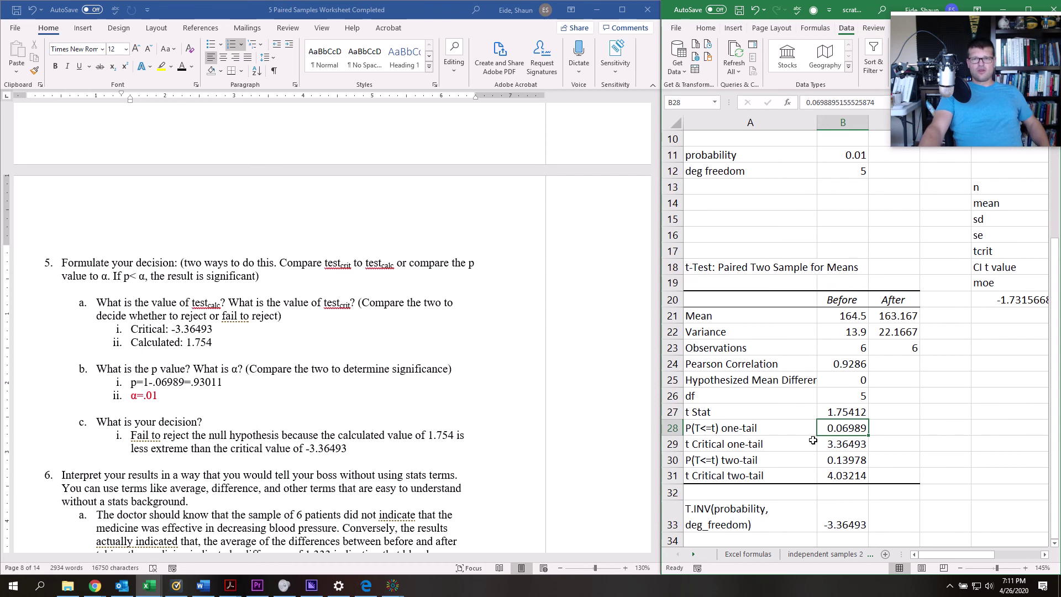
pyautogui.click(780, 464)
pyautogui.click(822, 461)
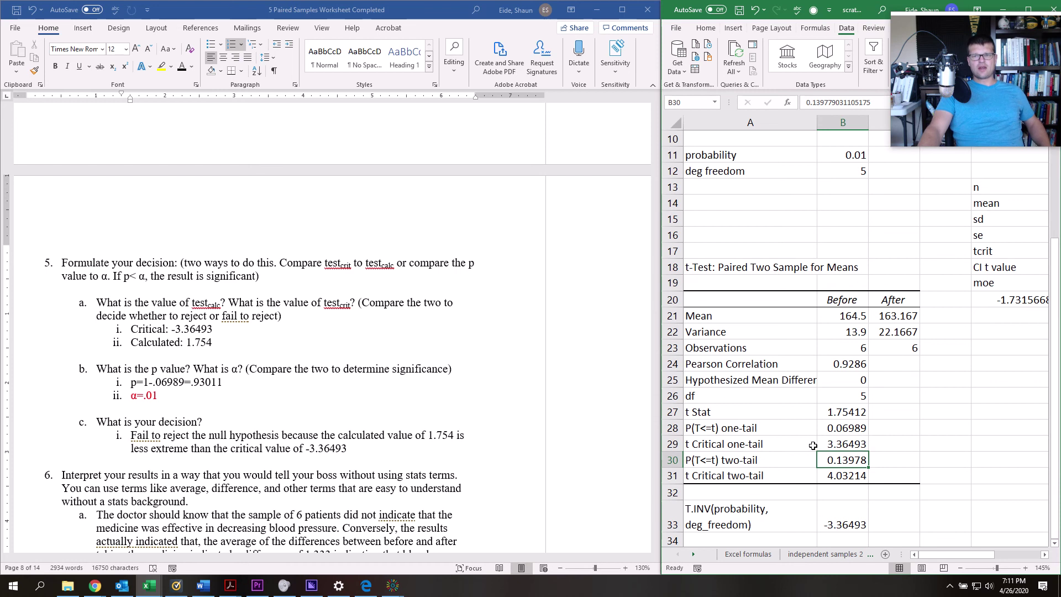
# Calculate one minus the P(T<=t) one-tail value in cell C28 with the formula =1-B28, and compare it with the original value.
pyautogui.click(863, 431)
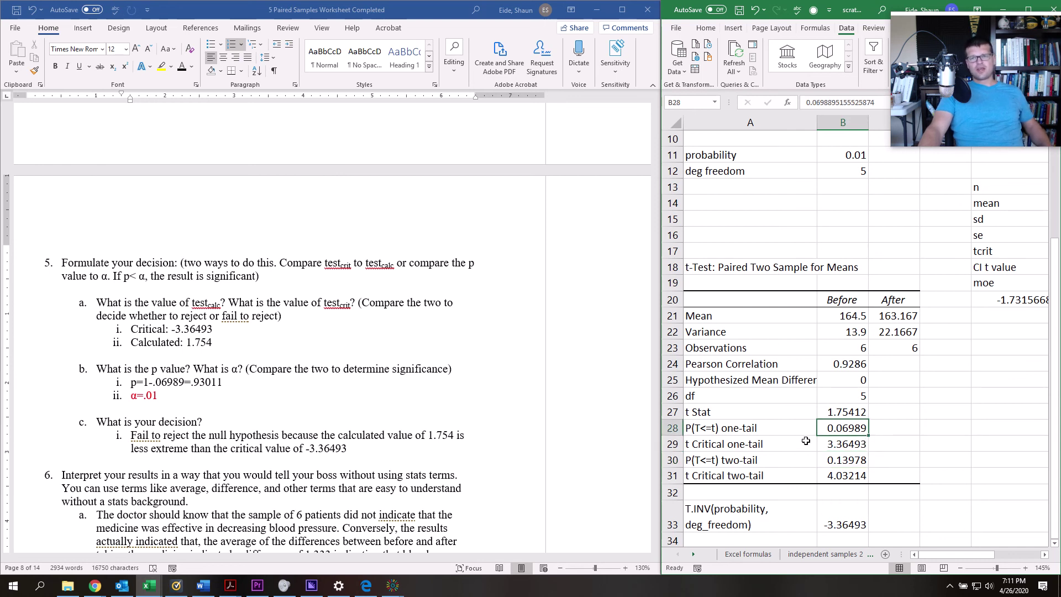
pyautogui.click(786, 435)
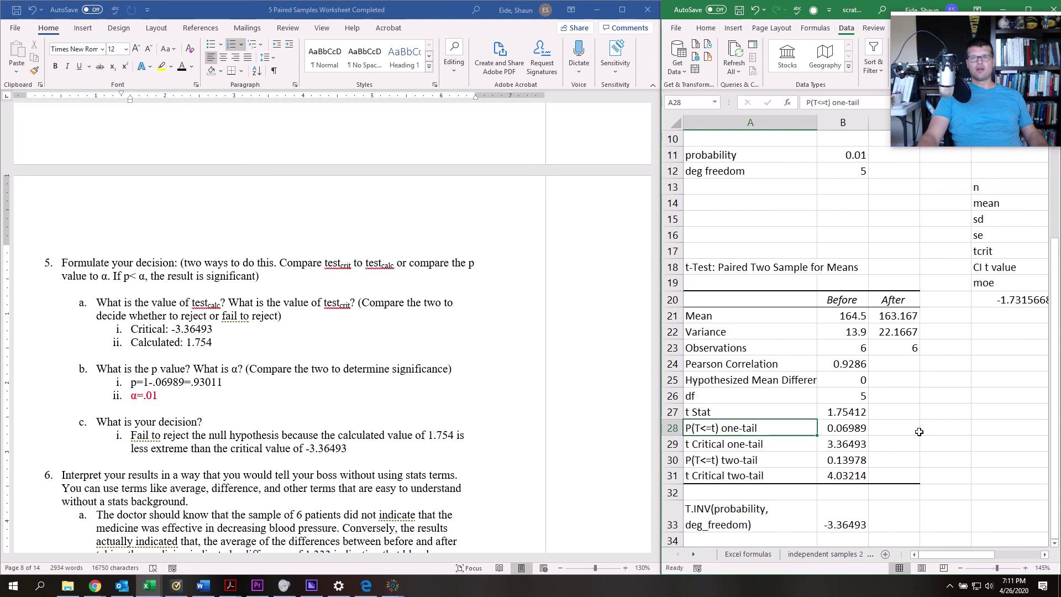
pyautogui.click(850, 430)
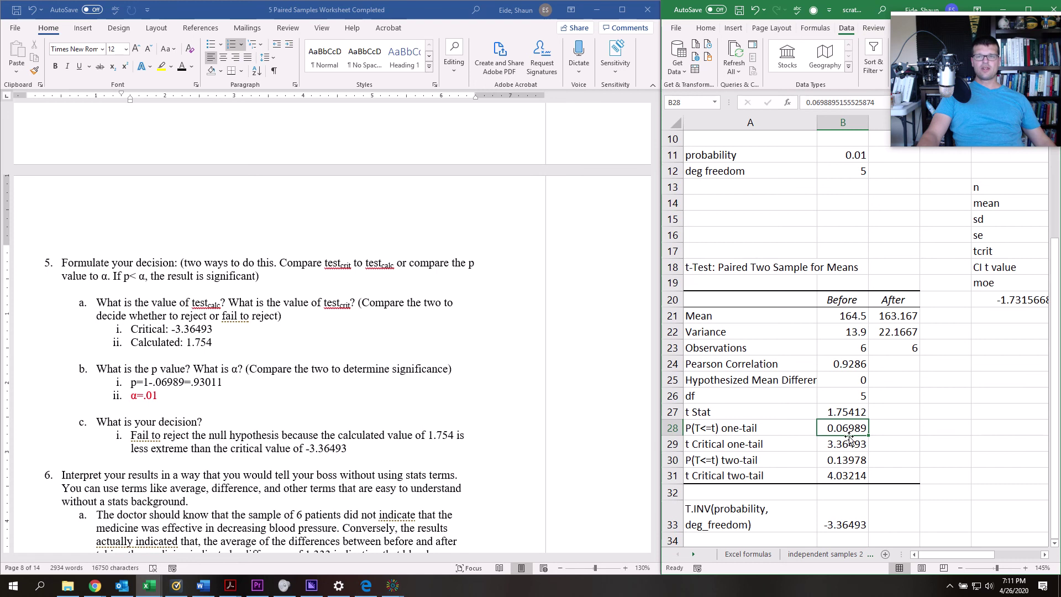
pyautogui.click(909, 427)
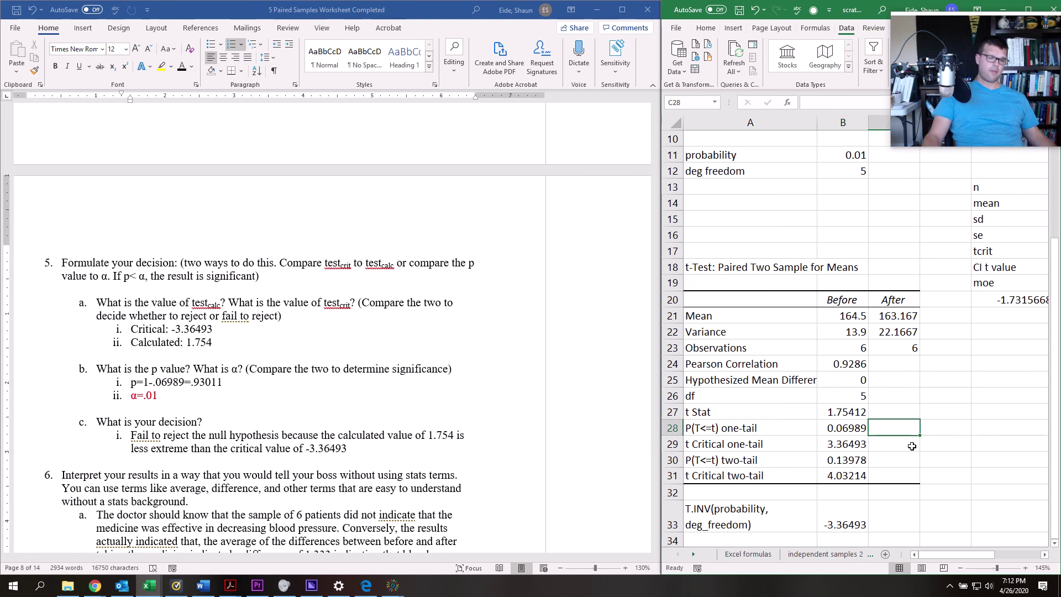
pyautogui.write('1')
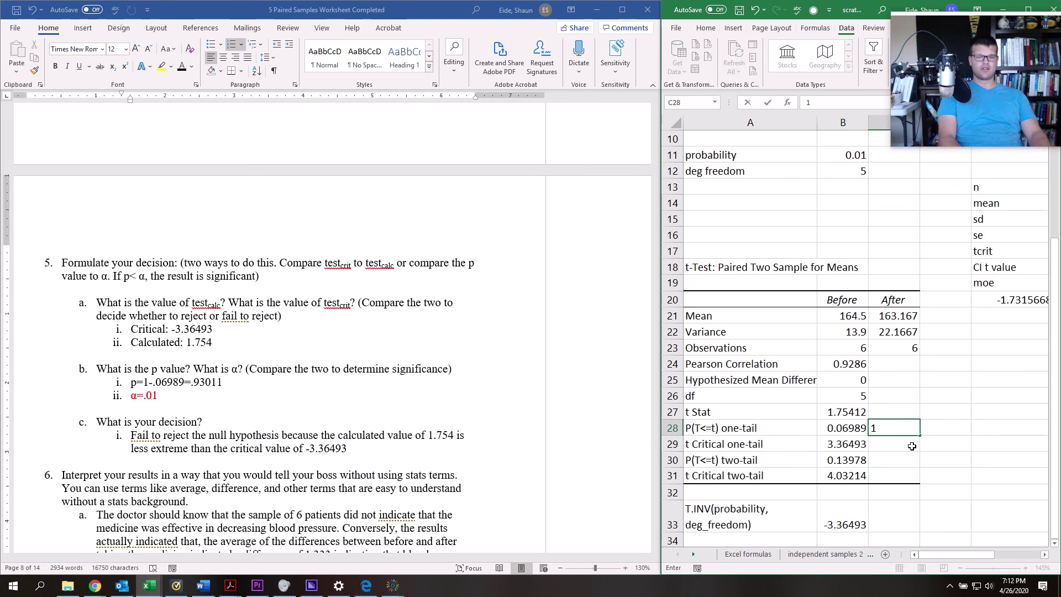
pyautogui.write('=1-')
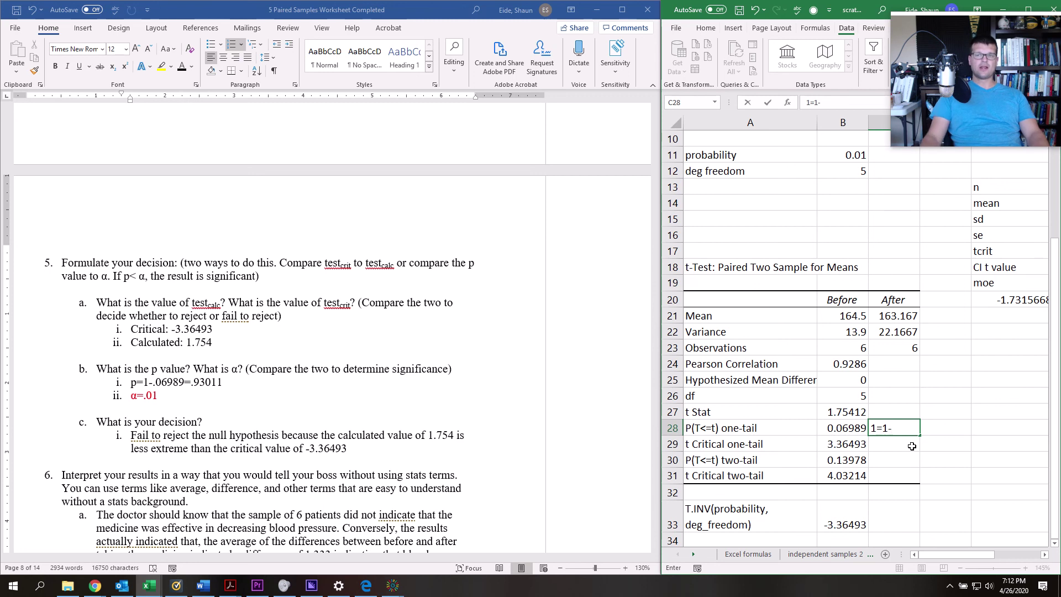
pyautogui.click(842, 428)
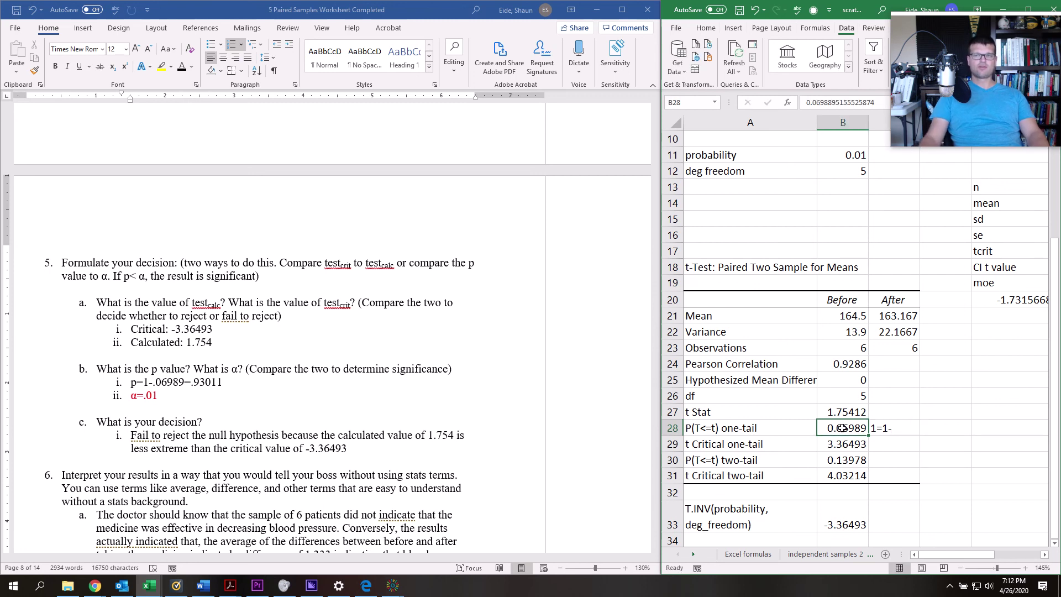
pyautogui.doubleClick(879, 427)
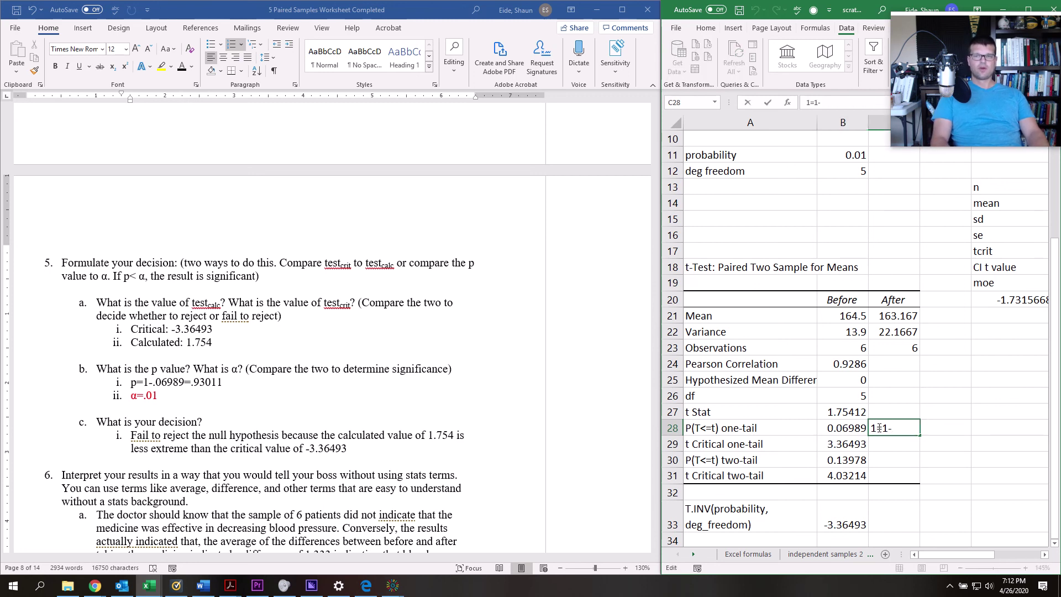
pyautogui.press('BackSpace')
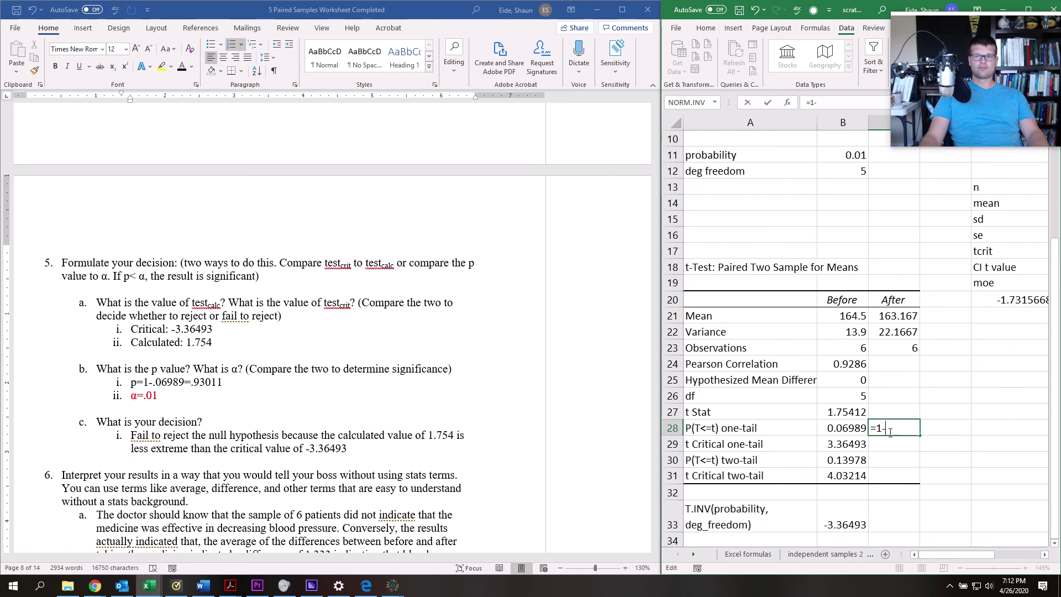
pyautogui.click(838, 430)
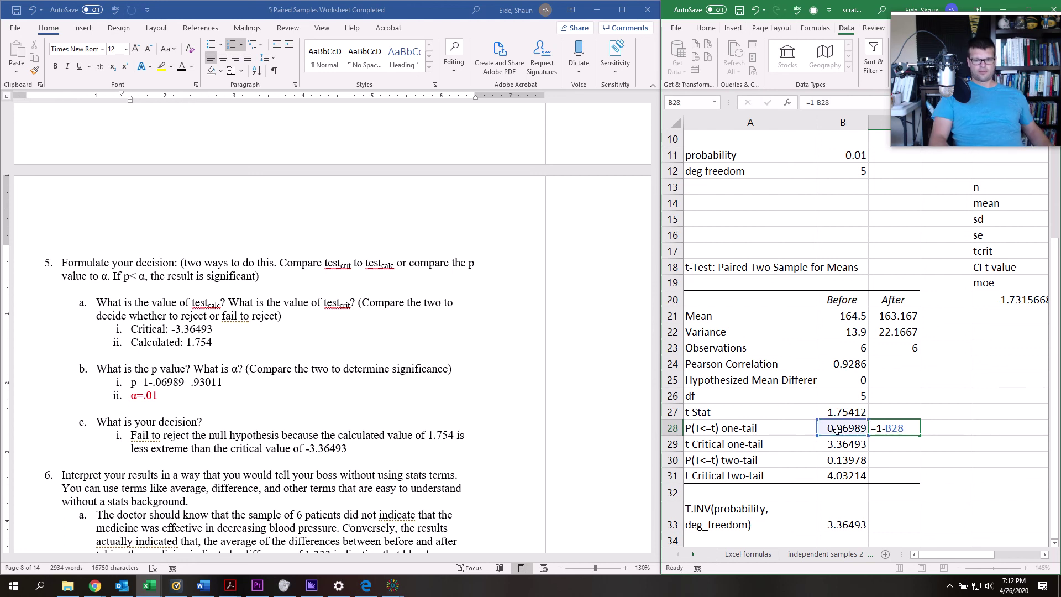
pyautogui.press('Return')
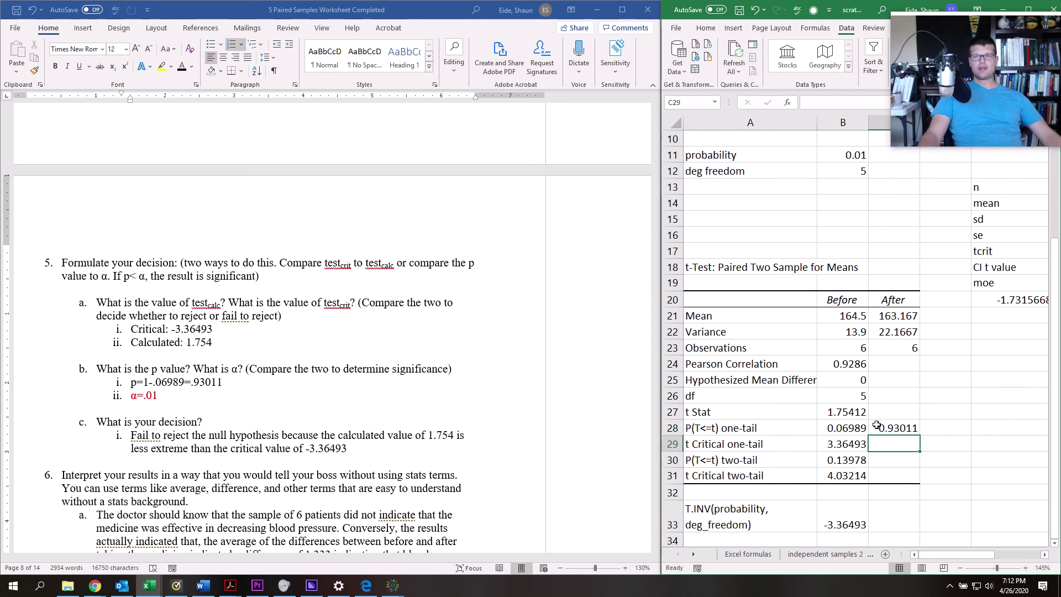
pyautogui.click(860, 428)
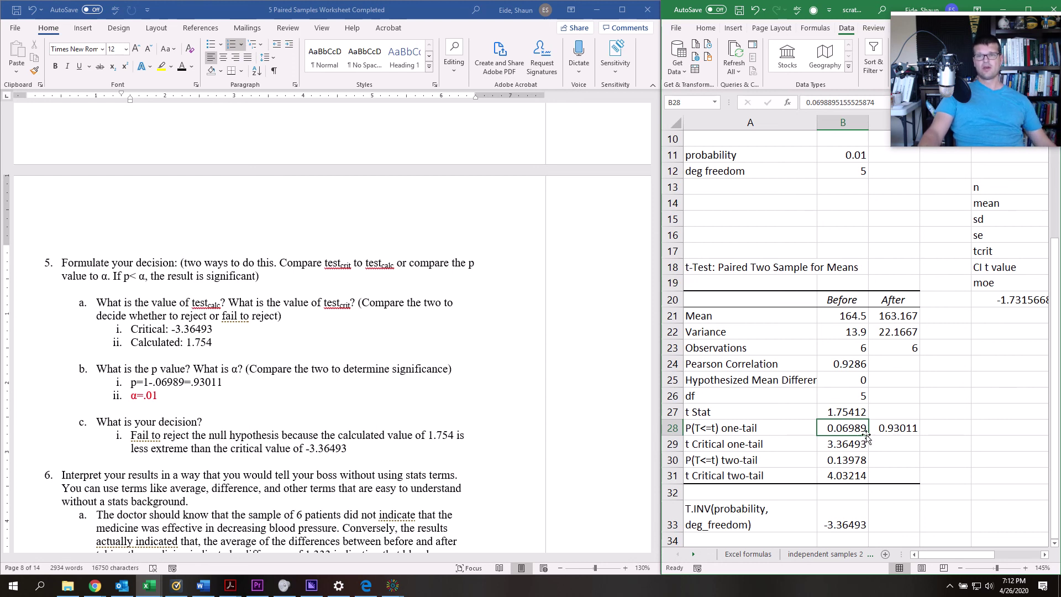
pyautogui.click(907, 431)
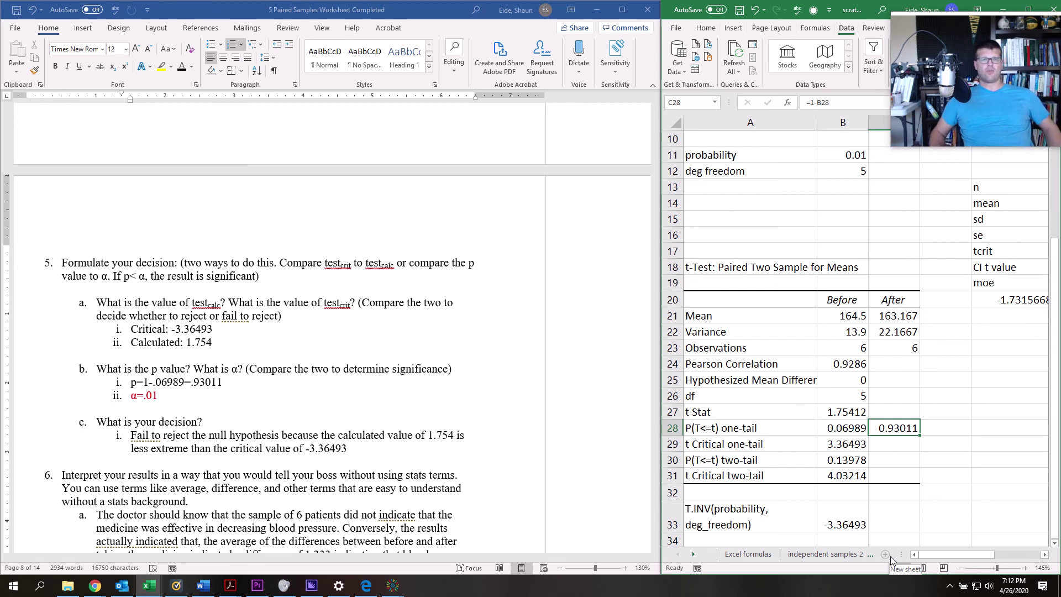
# Add a third sub-item below α=.01 under question 5b in the Word worksheet reading "the results are not significant".
pyautogui.click(234, 376)
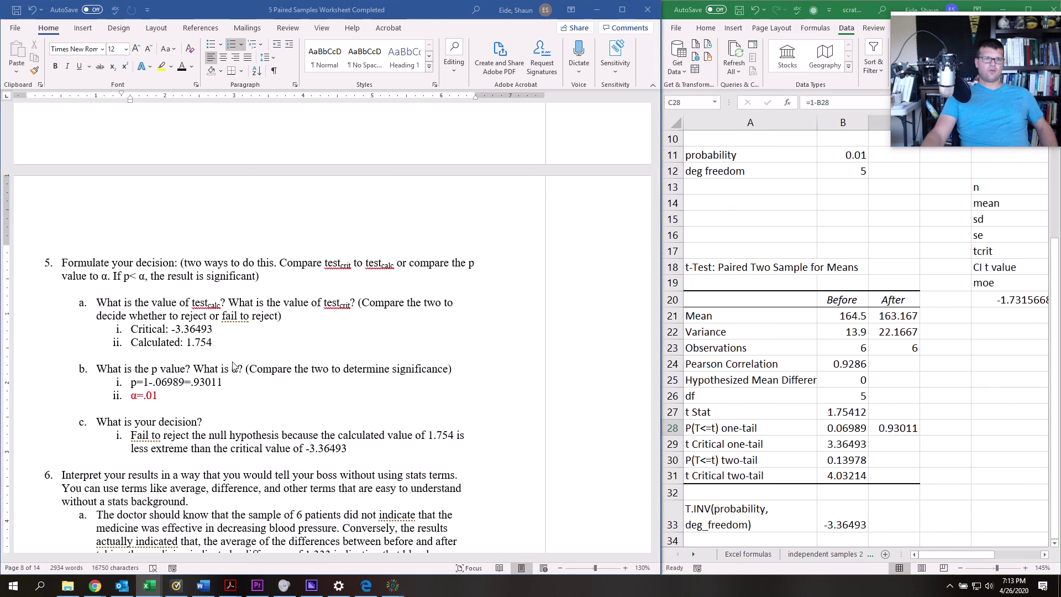
pyautogui.click(248, 422)
pyautogui.click(165, 398)
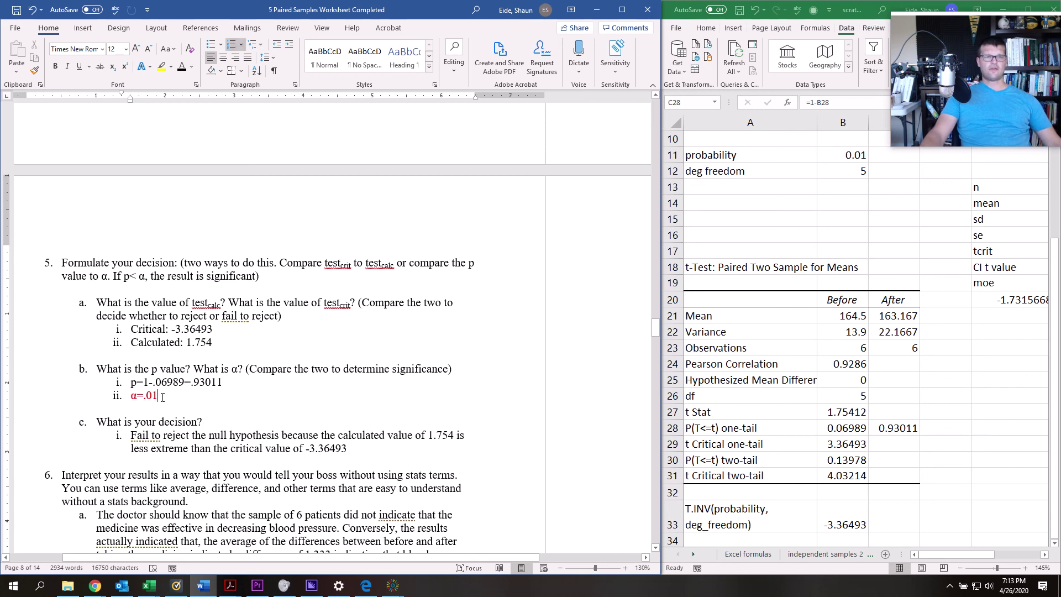
pyautogui.press('Return')
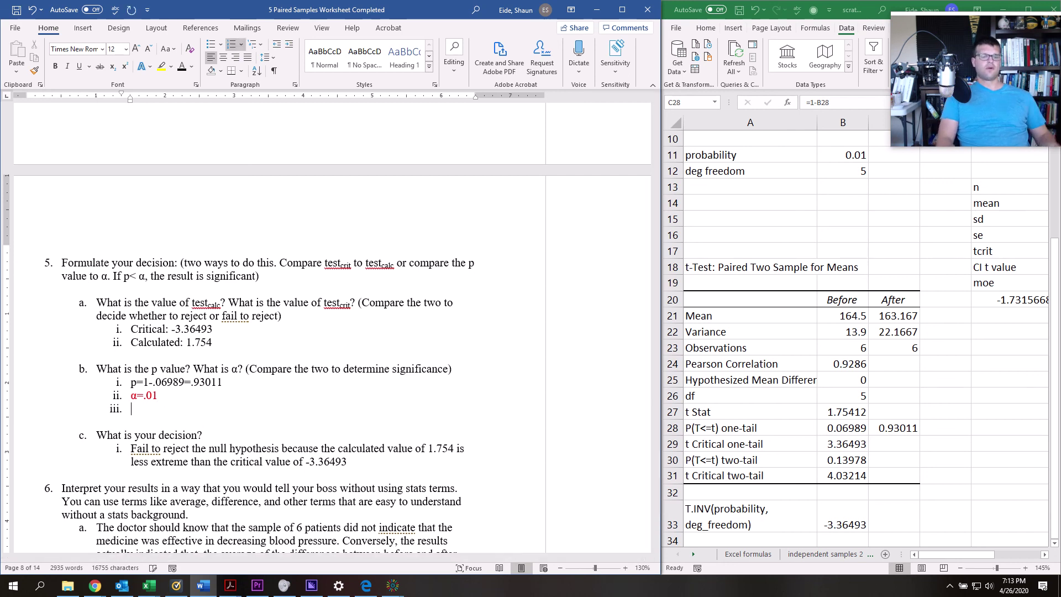
pyautogui.write('the results')
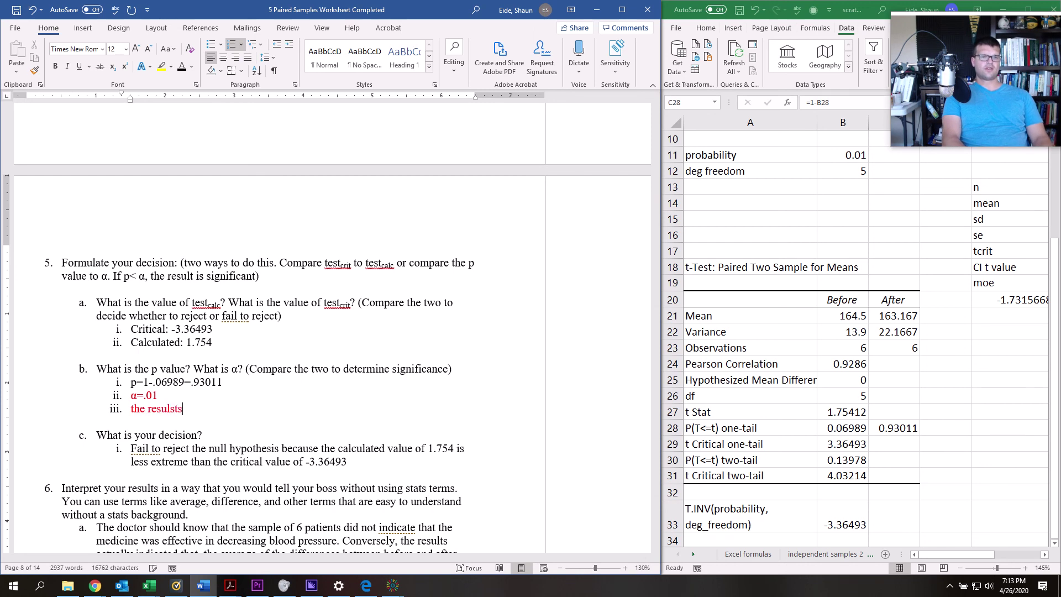
pyautogui.write(' are not sig')
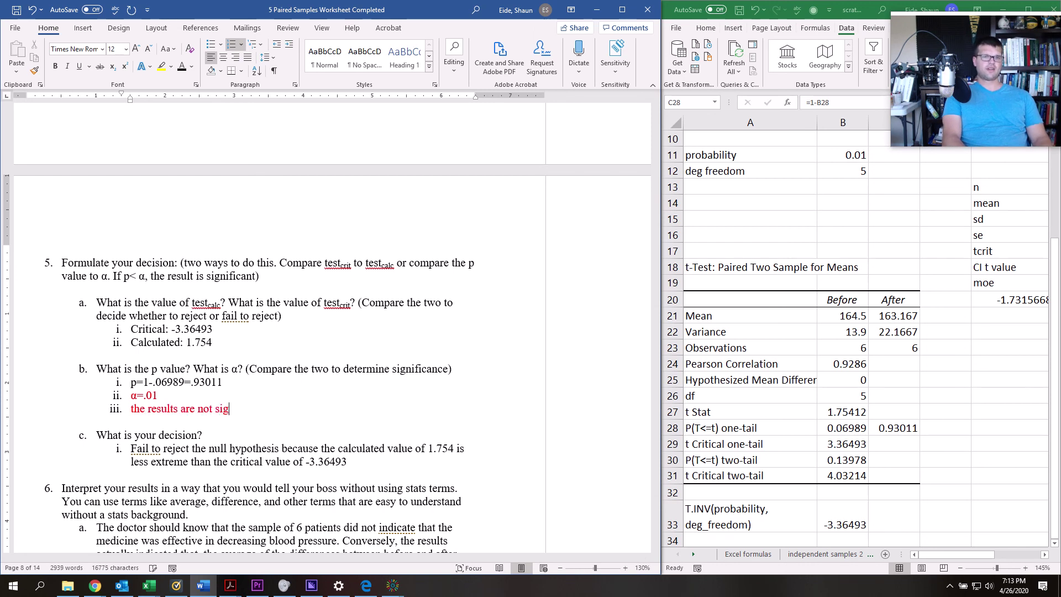
pyautogui.write('nificant')
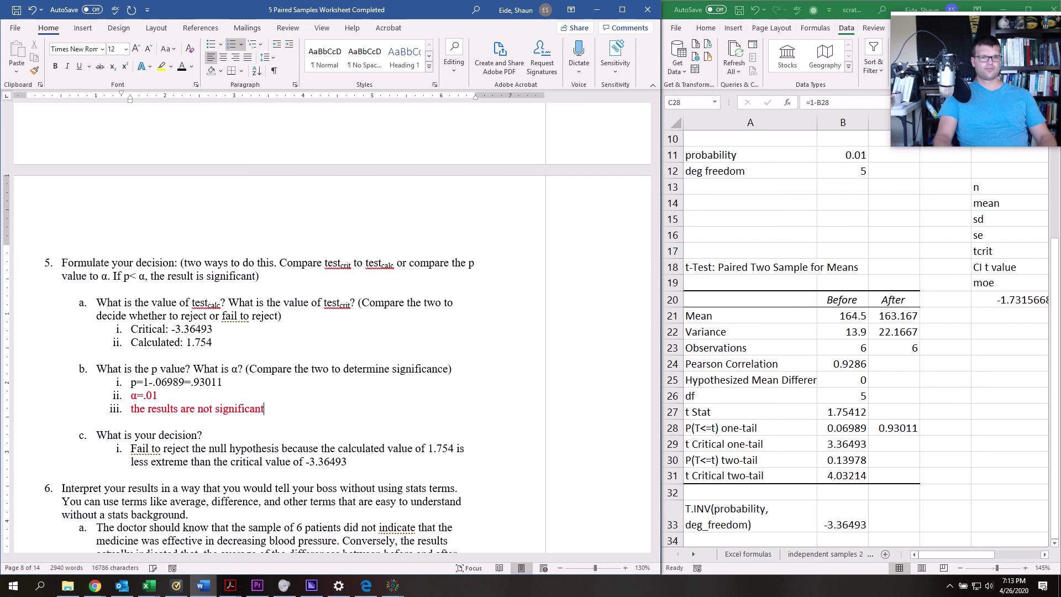
pyautogui.press('Down')
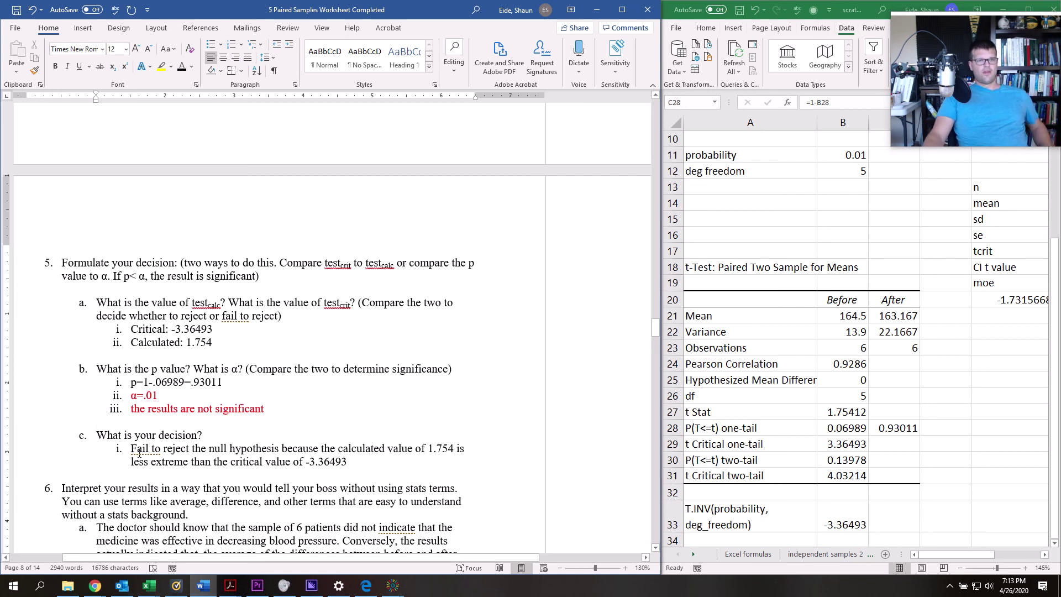
# Review the plain-language interpretation in question 6, and look through the optional extra practice problem on cholesterol levels and its instructions.
pyautogui.scroll(-1, 141, 436)
pyautogui.scroll(-5, 142, 432)
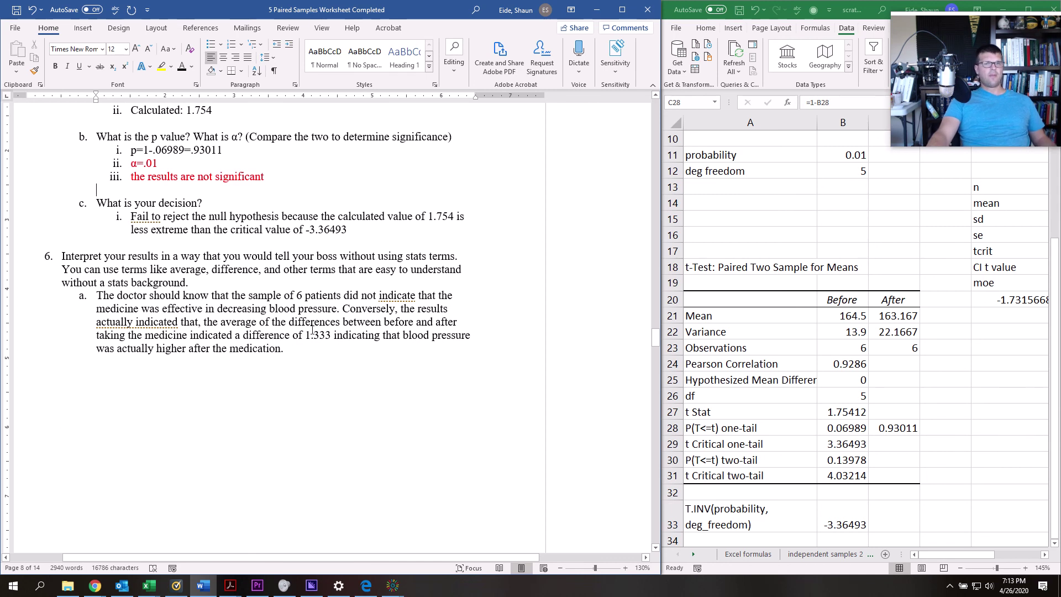
pyautogui.moveTo(355, 308); pyautogui.dragTo(351, 335)
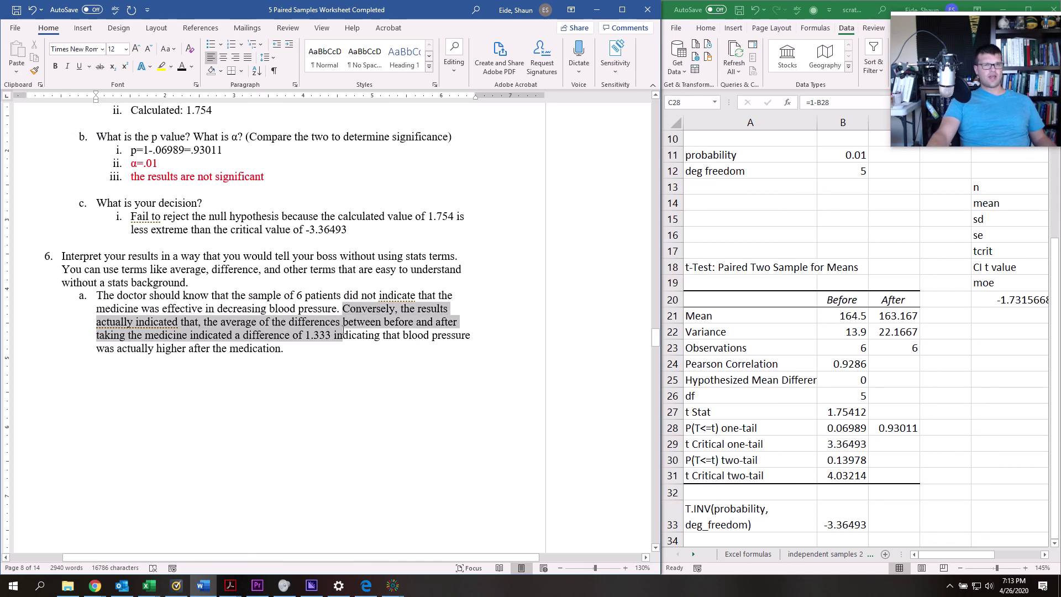
pyautogui.click(269, 365)
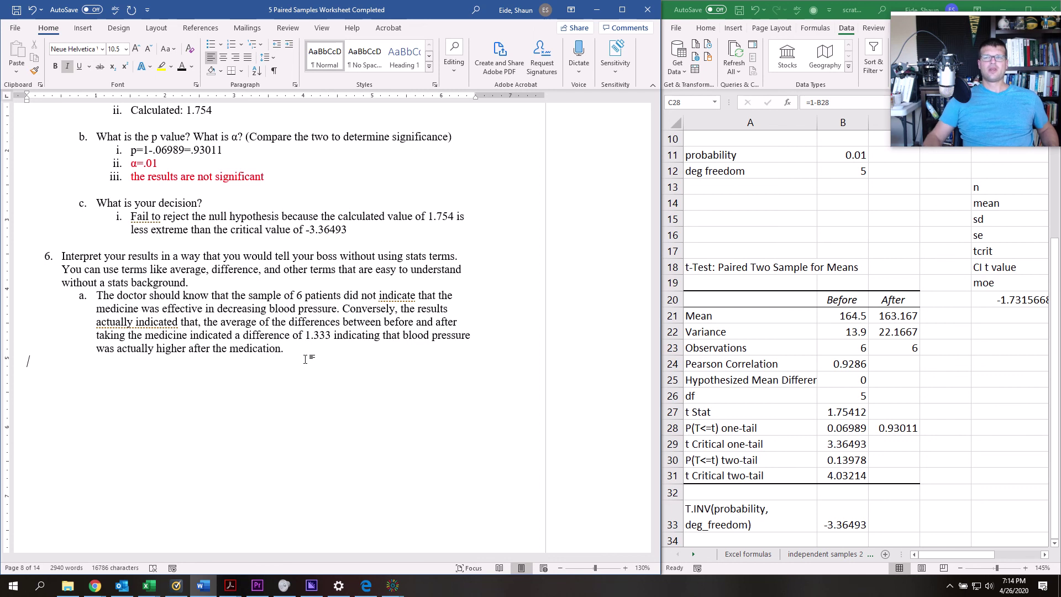
pyautogui.scroll(-2, 307, 359)
pyautogui.scroll(-4, 307, 359)
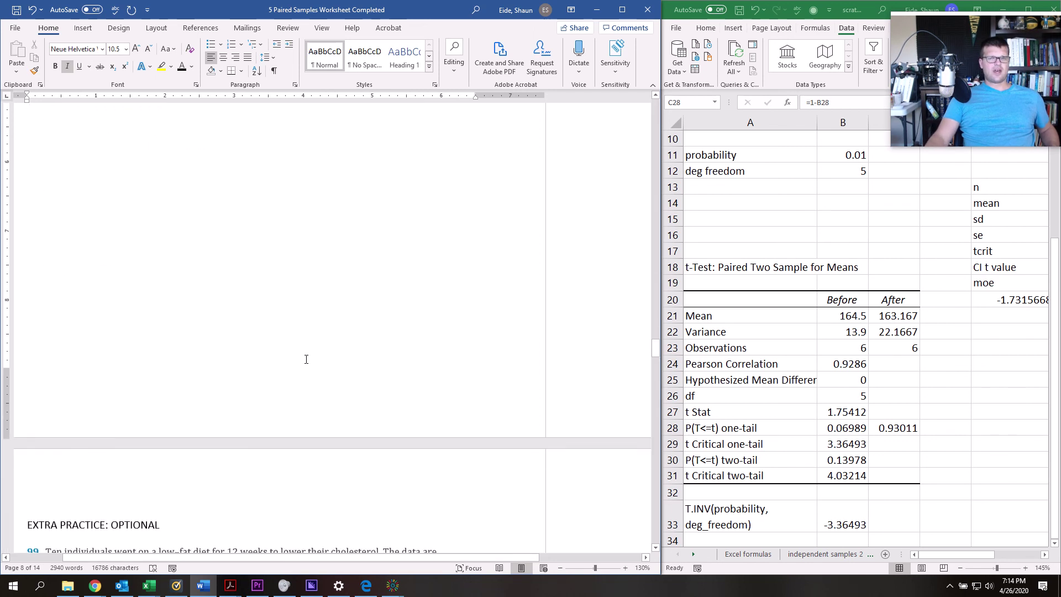
pyautogui.scroll(-12, 306, 359)
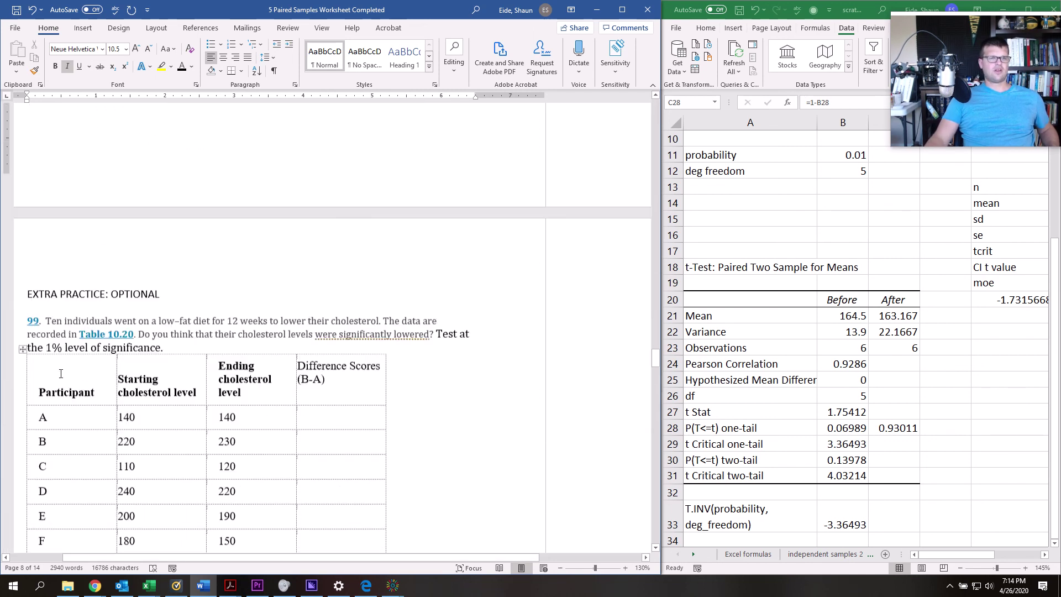
pyautogui.scroll(-3, 106, 356)
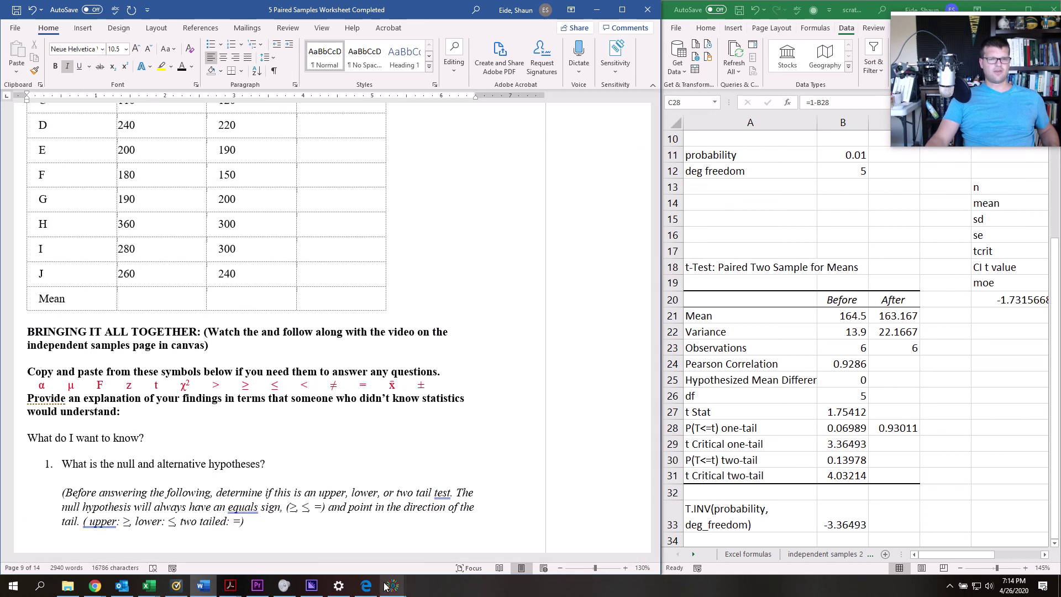
pyautogui.moveTo(393, 584)
pyautogui.click(406, 527)
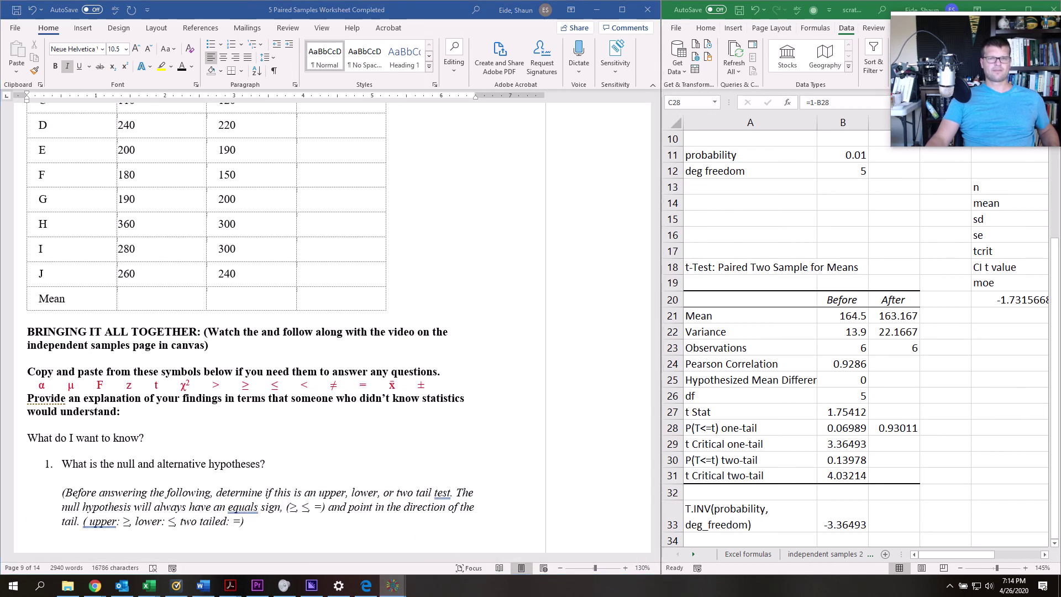